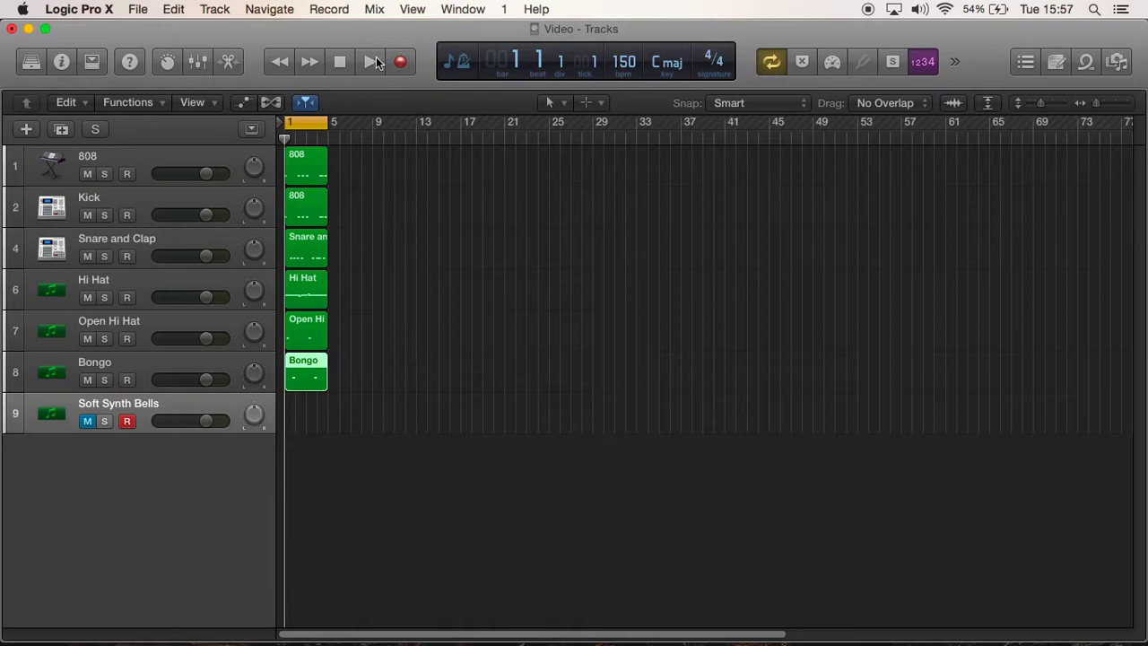
Step: Play through the existing drum beat and delete all of its four-bar regions from the tracks
left_click(371, 62)
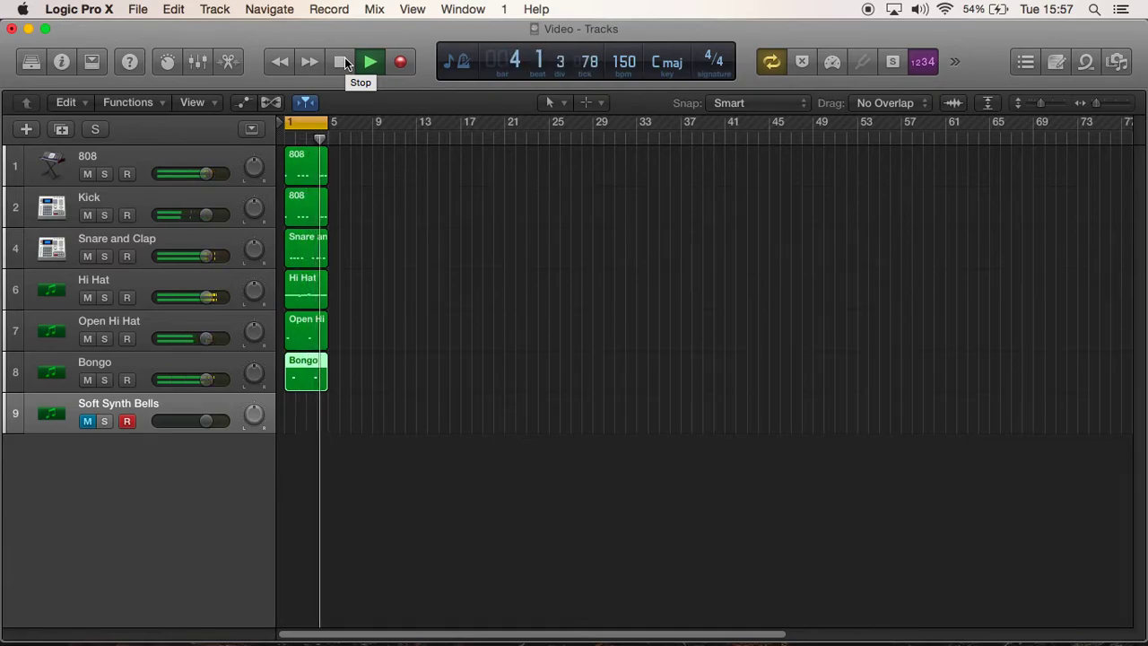
left_click(345, 61)
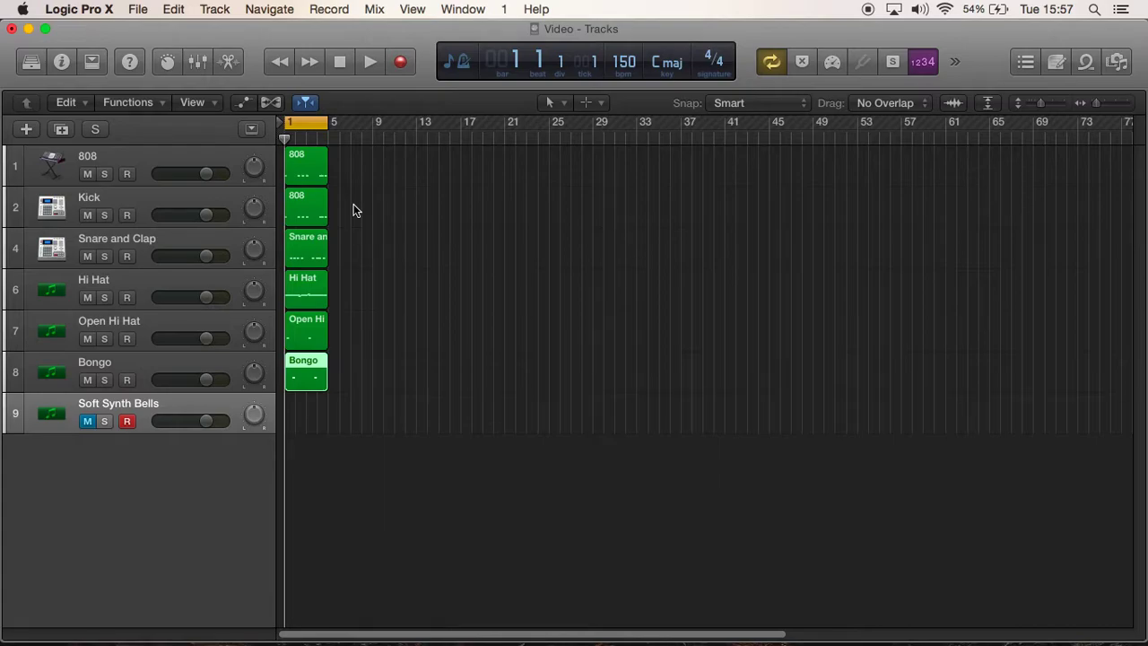
left_click_drag(353, 184, 308, 384)
key("Delete")
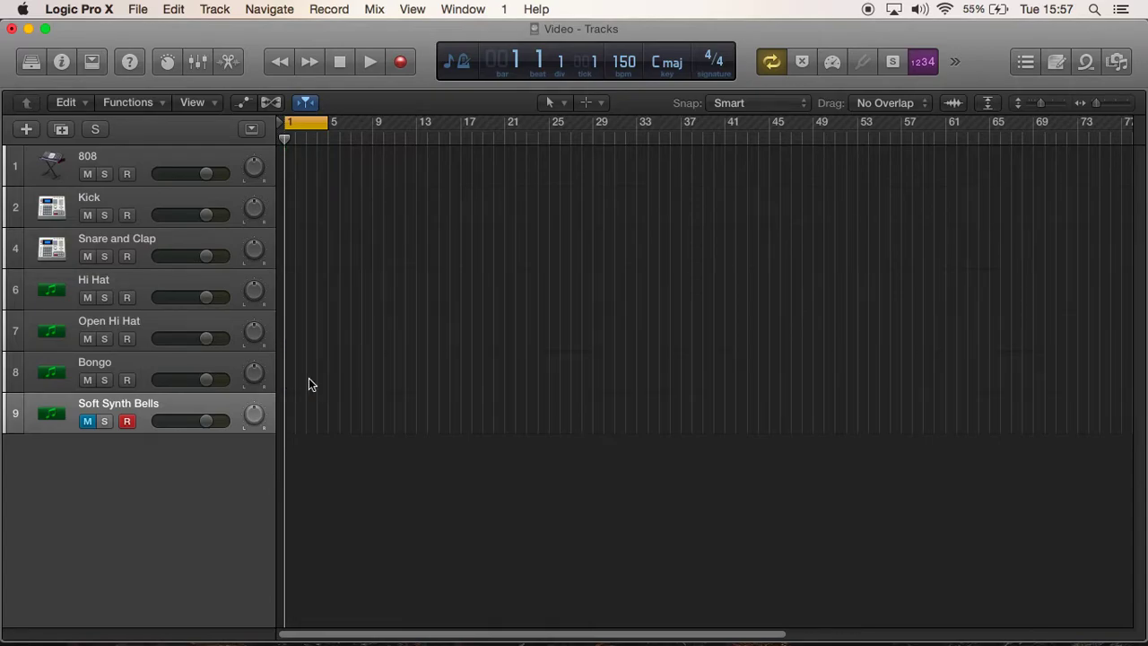
Step: Open Musical Typing for the Snare and Clap track and set its octave to C1
left_click(133, 233)
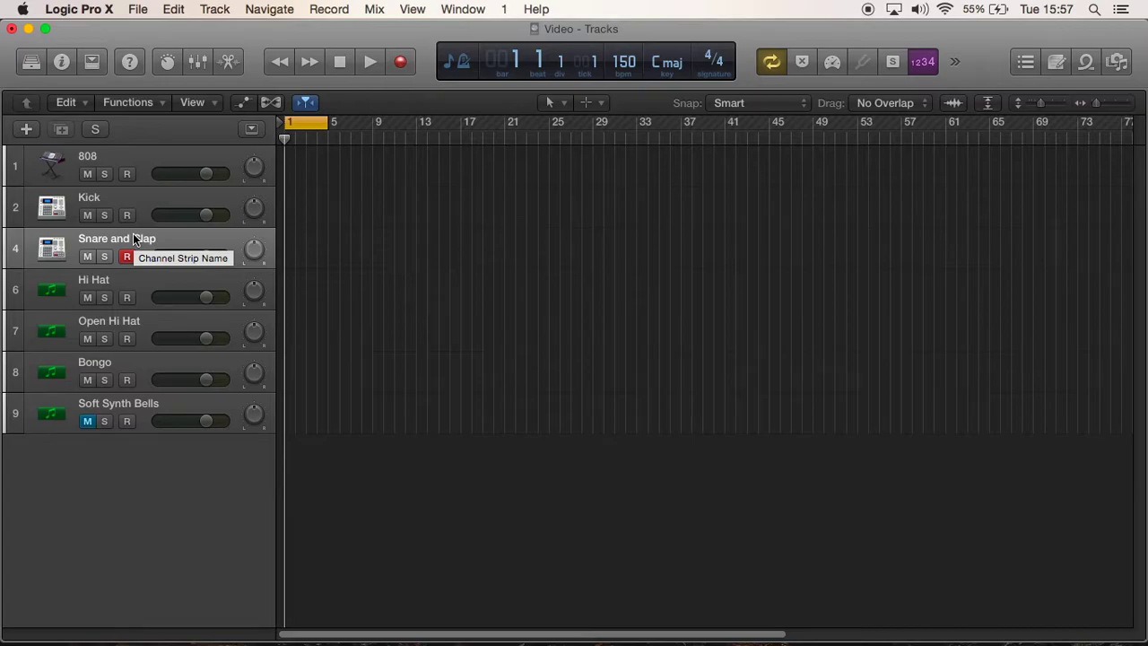
left_click(474, 9)
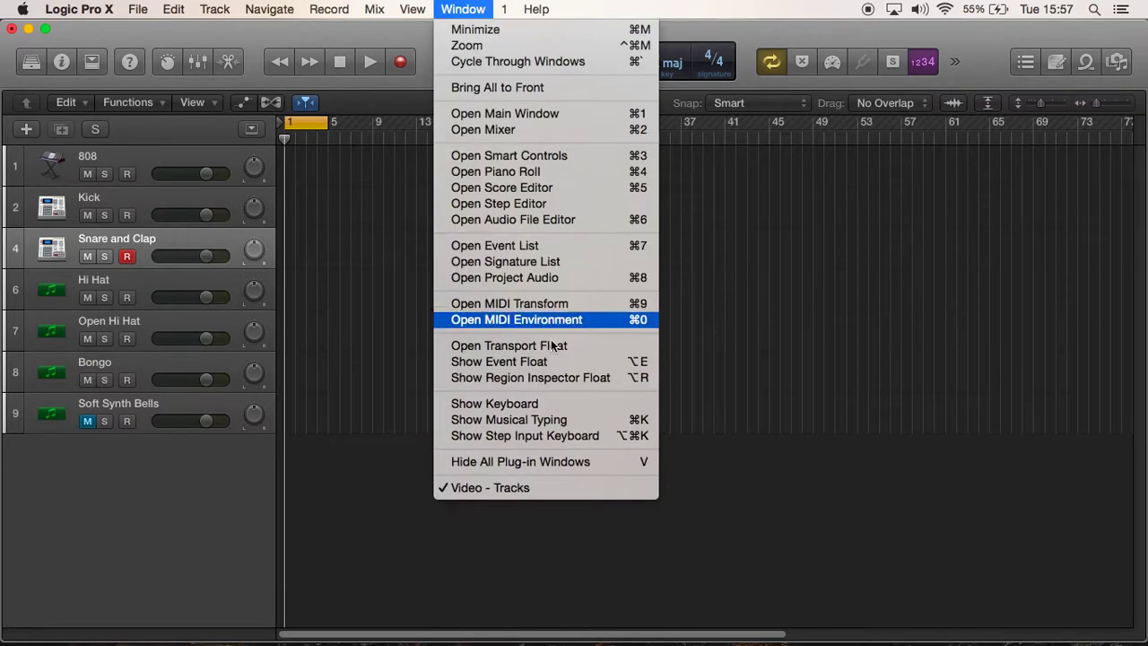
left_click(556, 421)
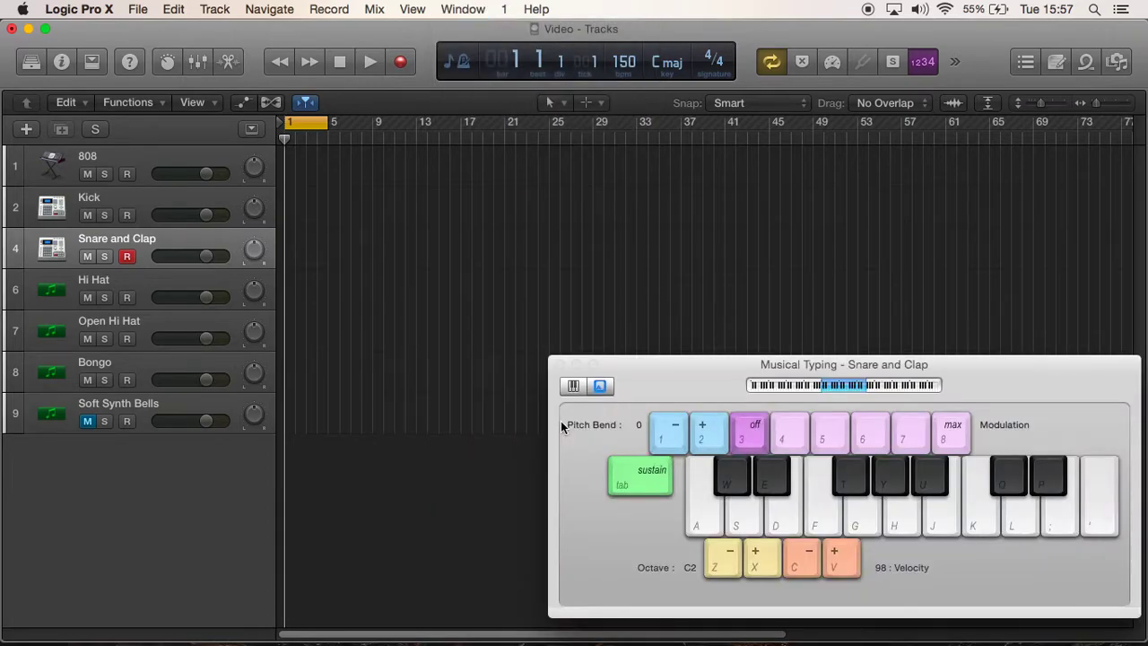
key("s")
key("s")
left_click(806, 383)
Step: Rehearse the snare and clap rhythm by alternating the E1 and D1 notes in Musical Typing
key("d")
key("s")
key("d")
key("s")
key("s")
key("d")
key("d")
key("s")
key("s")
key("d")
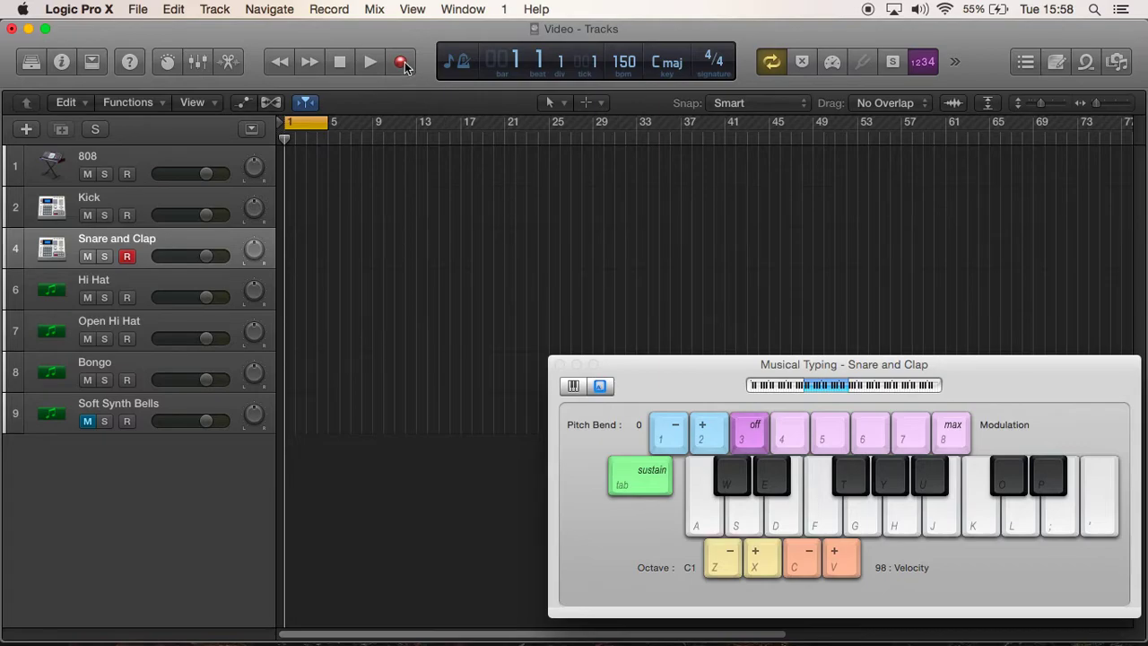
key("d")
Step: Record a four-bar pattern on the Snare and Clap track, playing E1, D1, D1, E1 twice
left_click(403, 62)
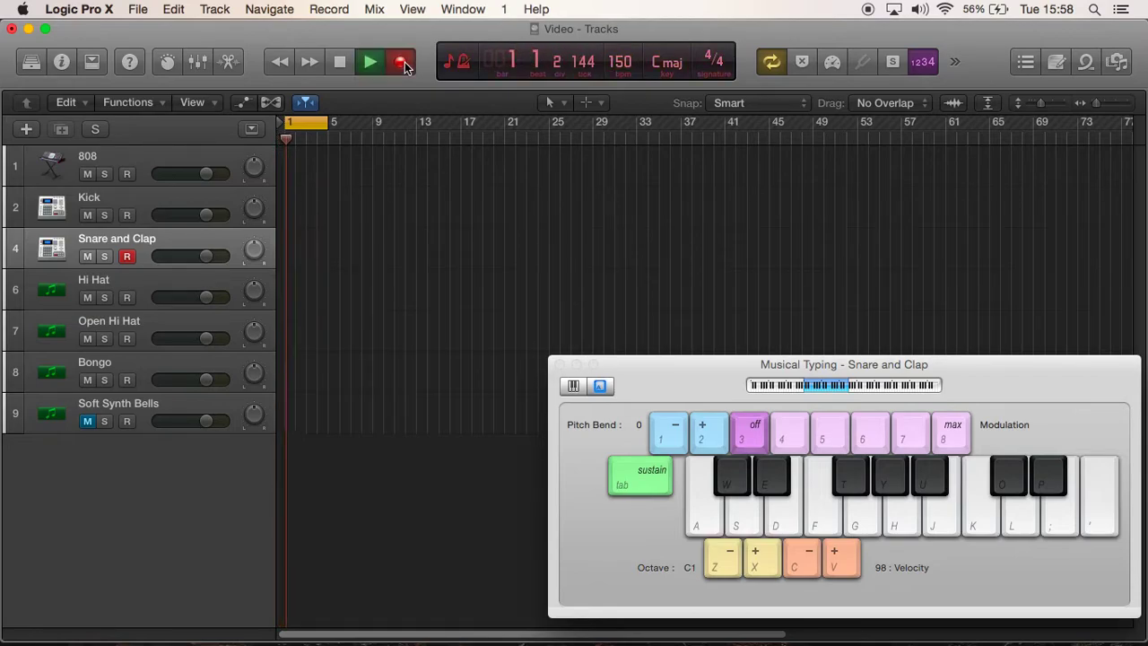
key("d")
key("s")
key("s")
key("d")
key("d")
key("s")
key("d")
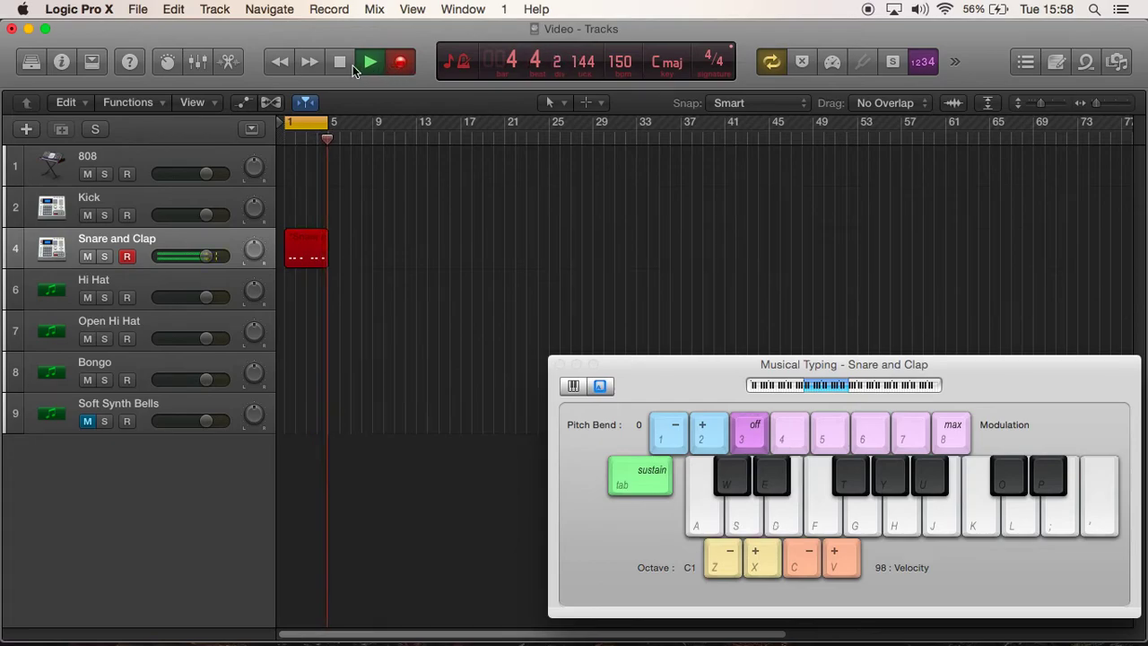
left_click(340, 62)
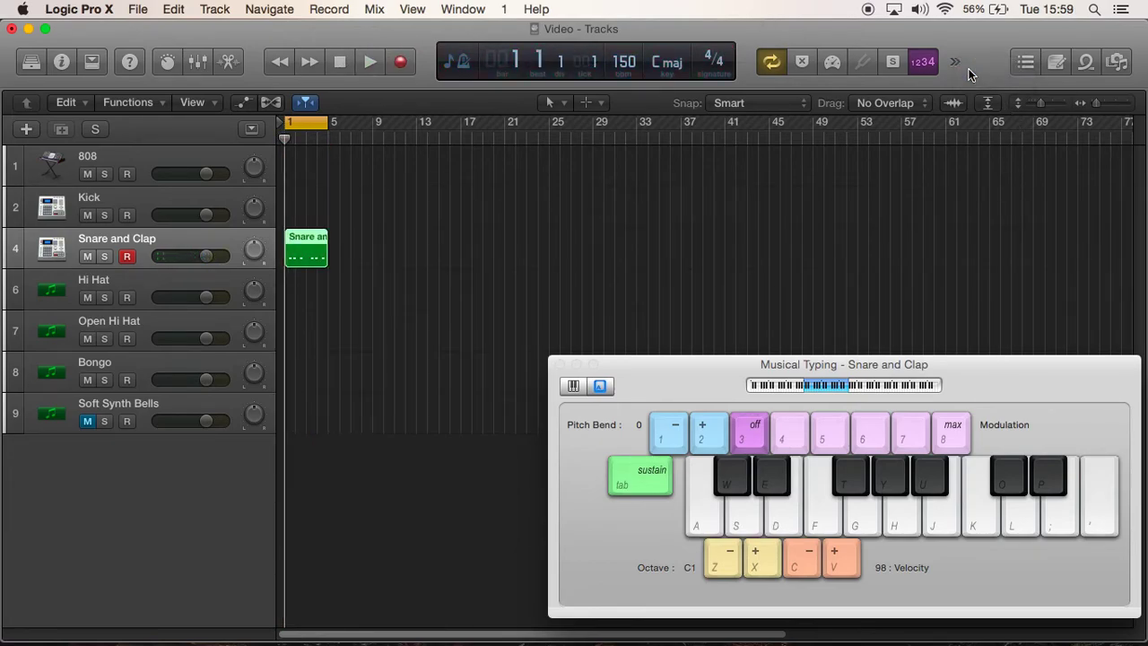
Step: Play back the recorded snare and clap pattern and close the Musical Typing window
left_click(365, 54)
key("d")
key("s")
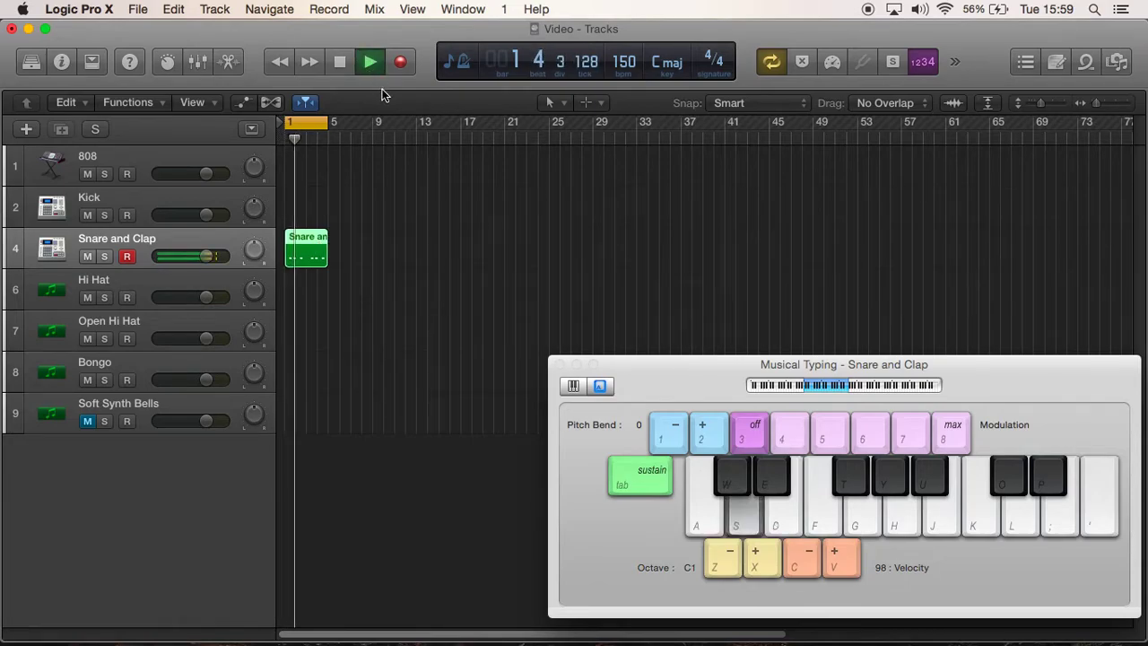
key("d")
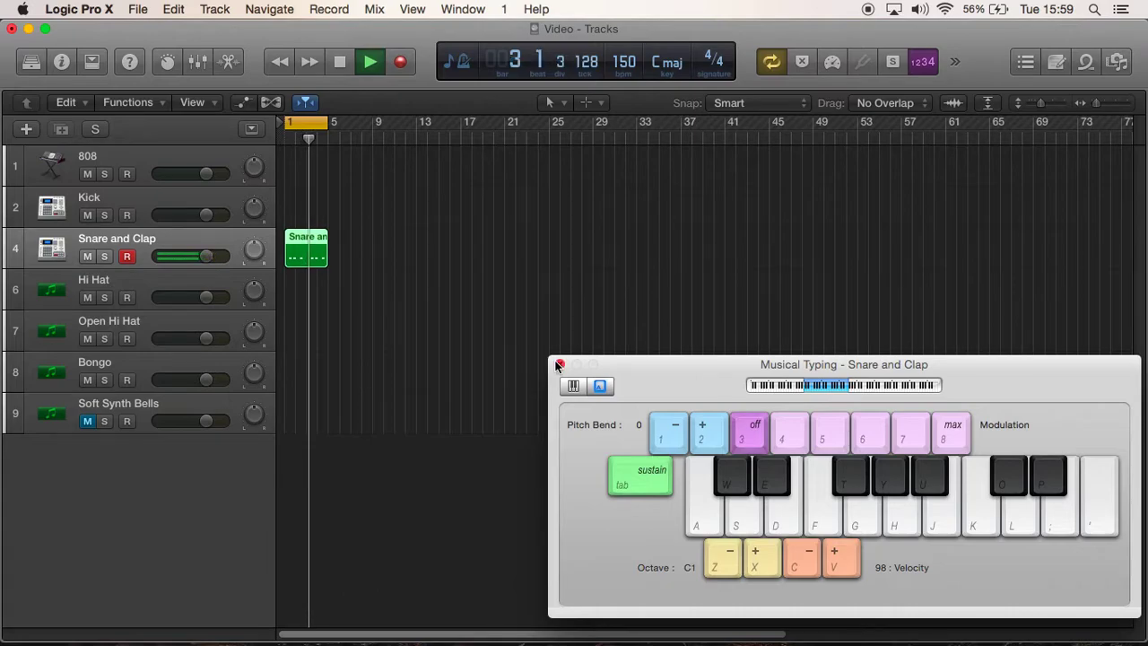
left_click(558, 364)
left_click(339, 61)
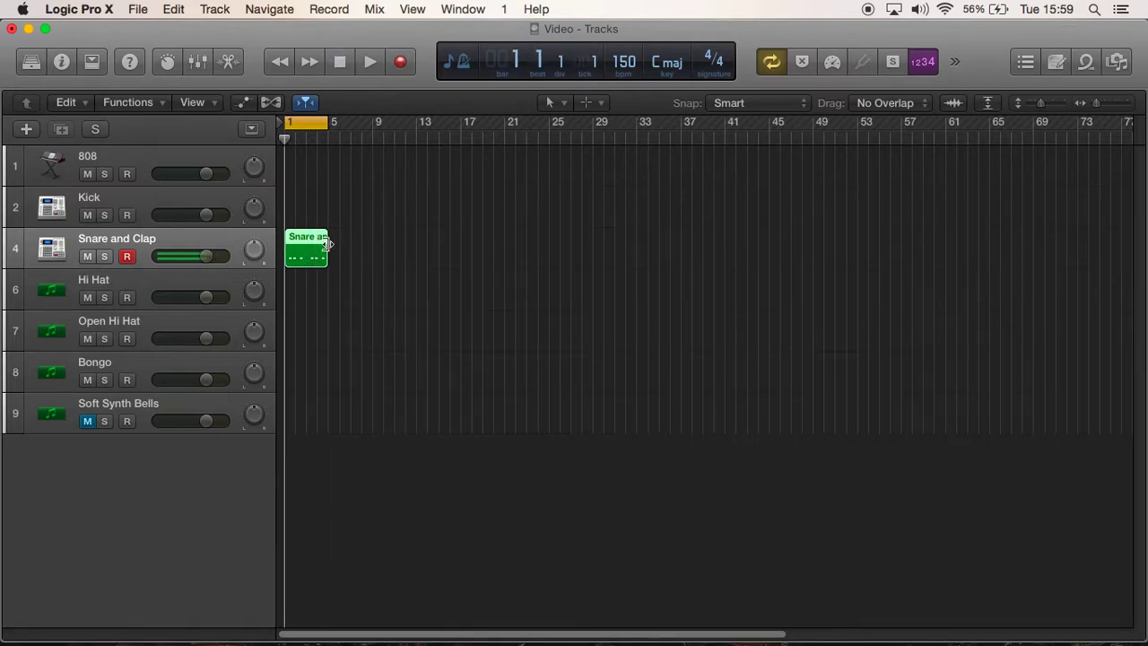
Step: Quantize all eight notes of the Snare and Clap region to 1/16 notes in the Piano Roll and check the playback
double_click(306, 249)
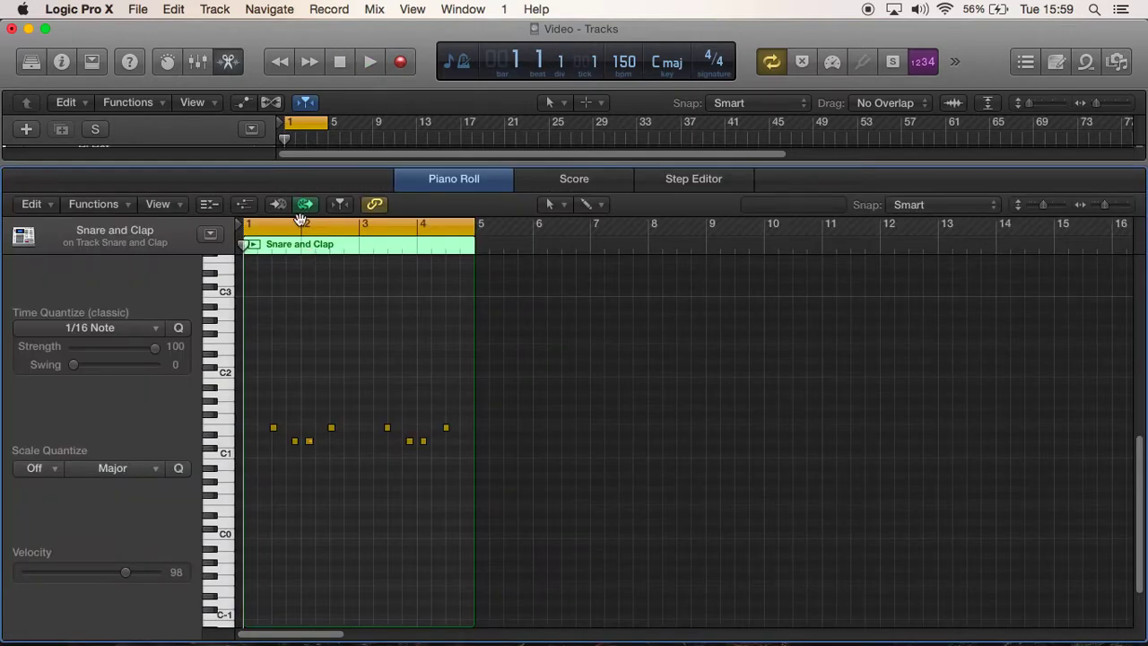
left_click_drag(518, 381, 258, 484)
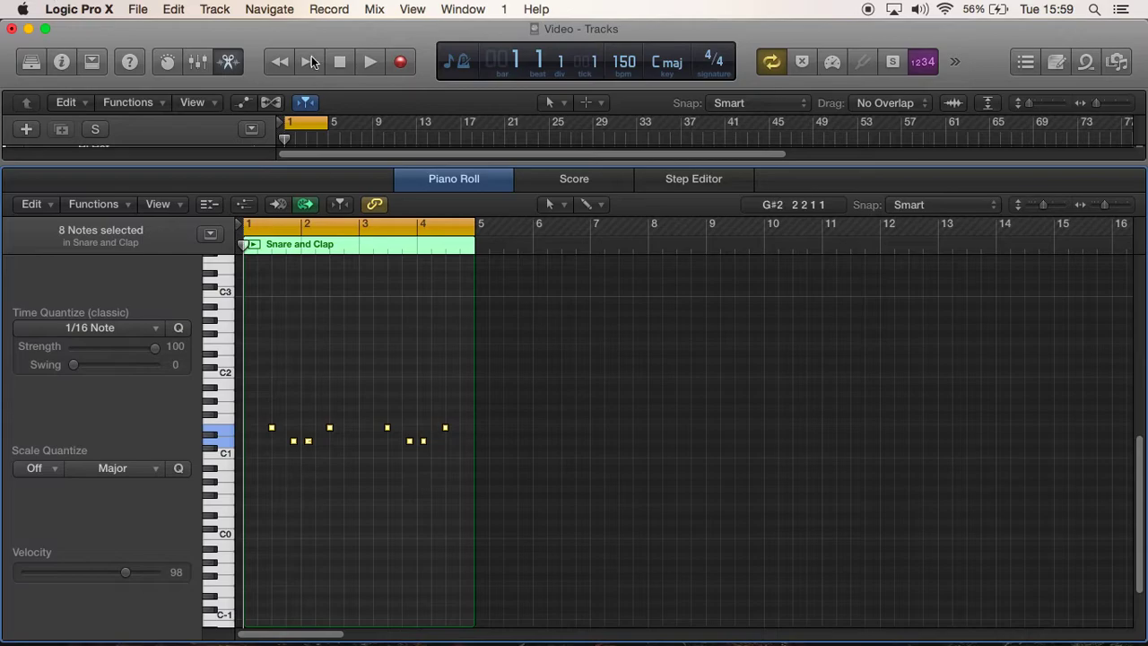
left_click(369, 62)
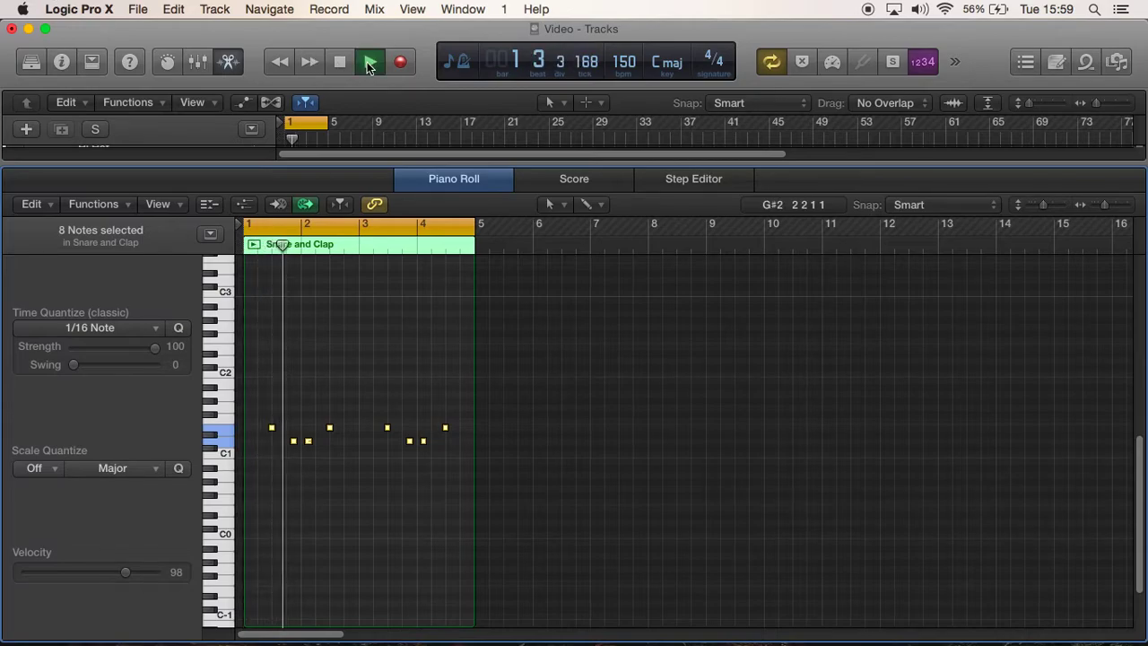
left_click(341, 61)
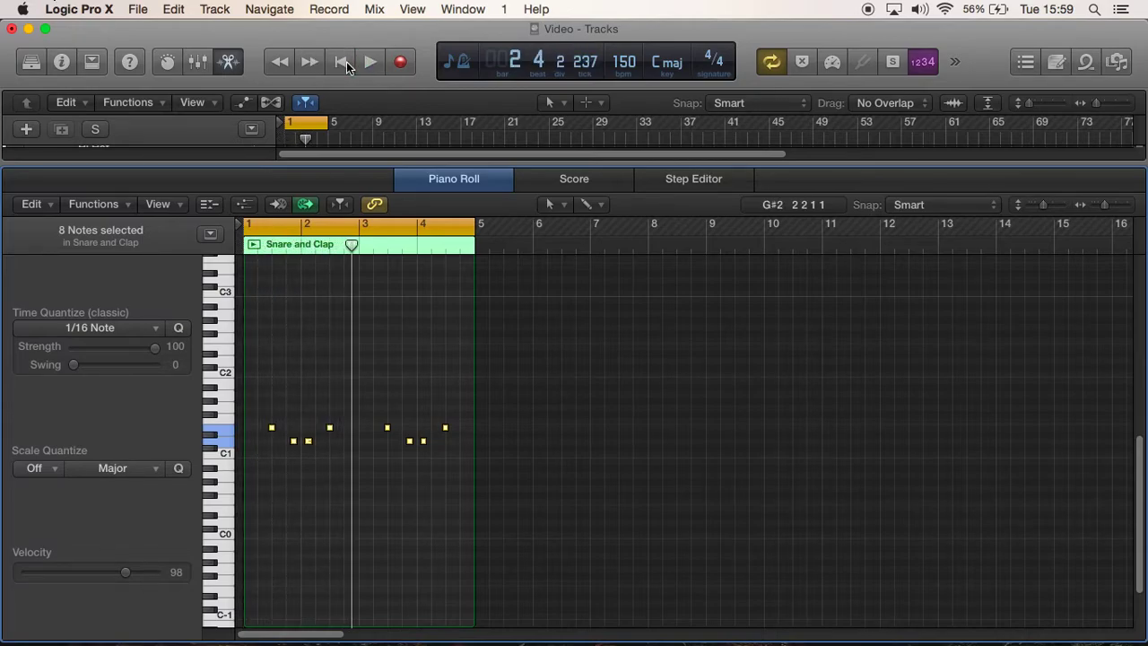
Step: Move the four E1 notes one sixteenth later onto beat 3 of each bar and listen to the change
left_click(586, 408)
scroll(348, 436, "up", 10)
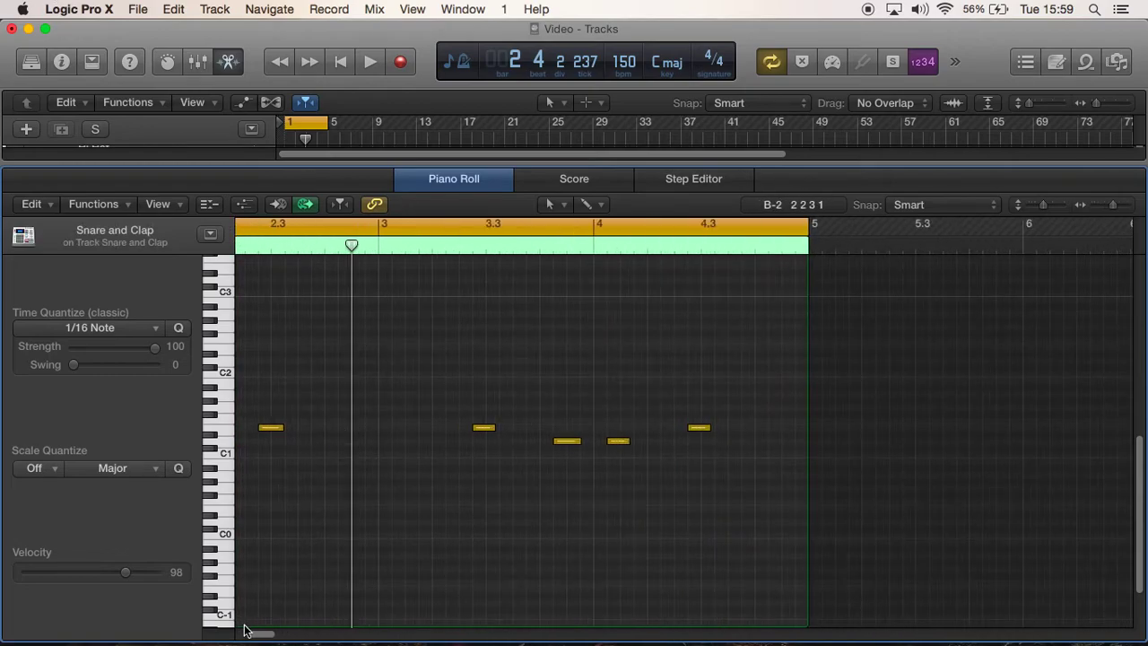
left_click_drag(252, 634, 232, 634)
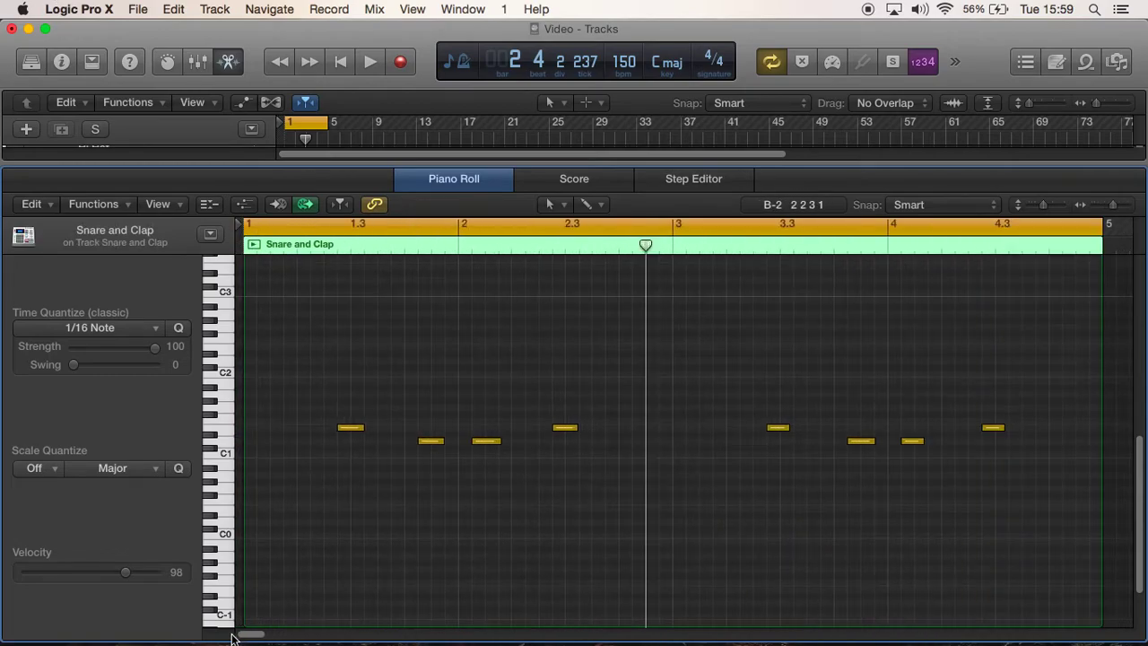
left_click(350, 430)
left_click_drag(350, 433, 363, 433)
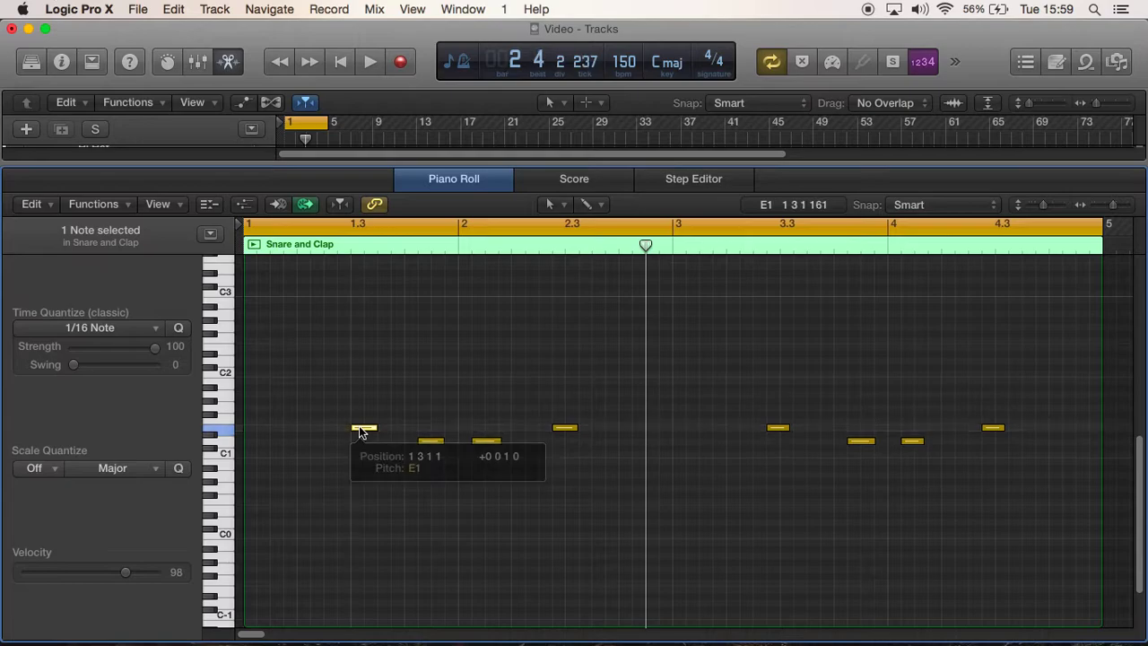
left_click_drag(562, 429, 576, 433)
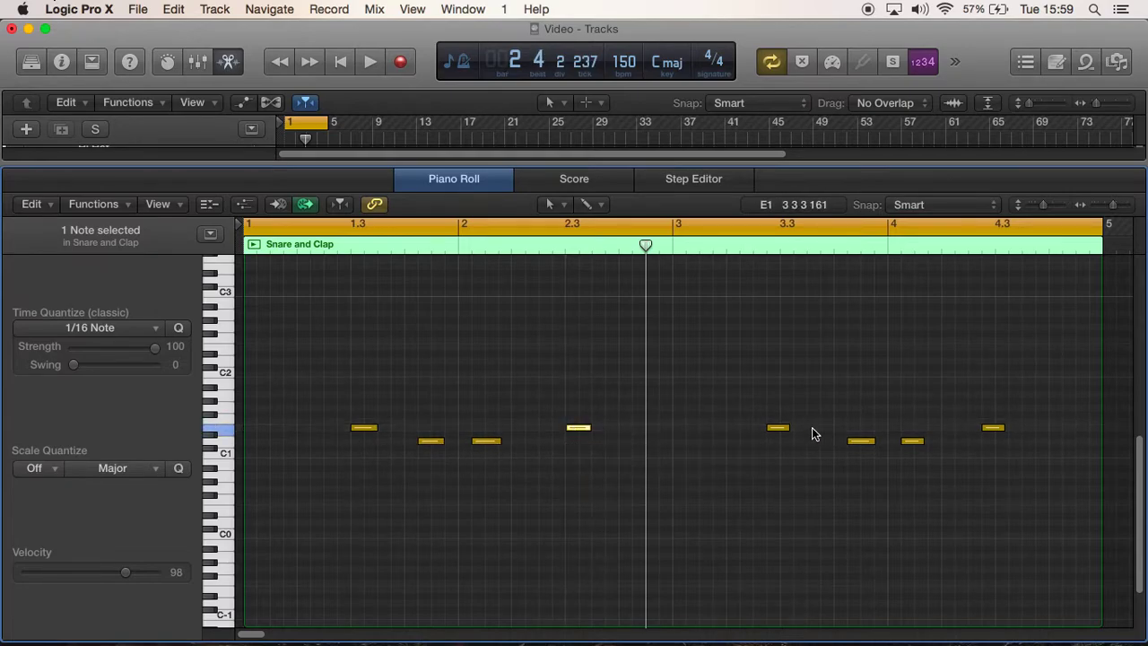
left_click_drag(778, 433, 791, 431)
left_click_drag(991, 431, 1004, 431)
left_click(371, 62)
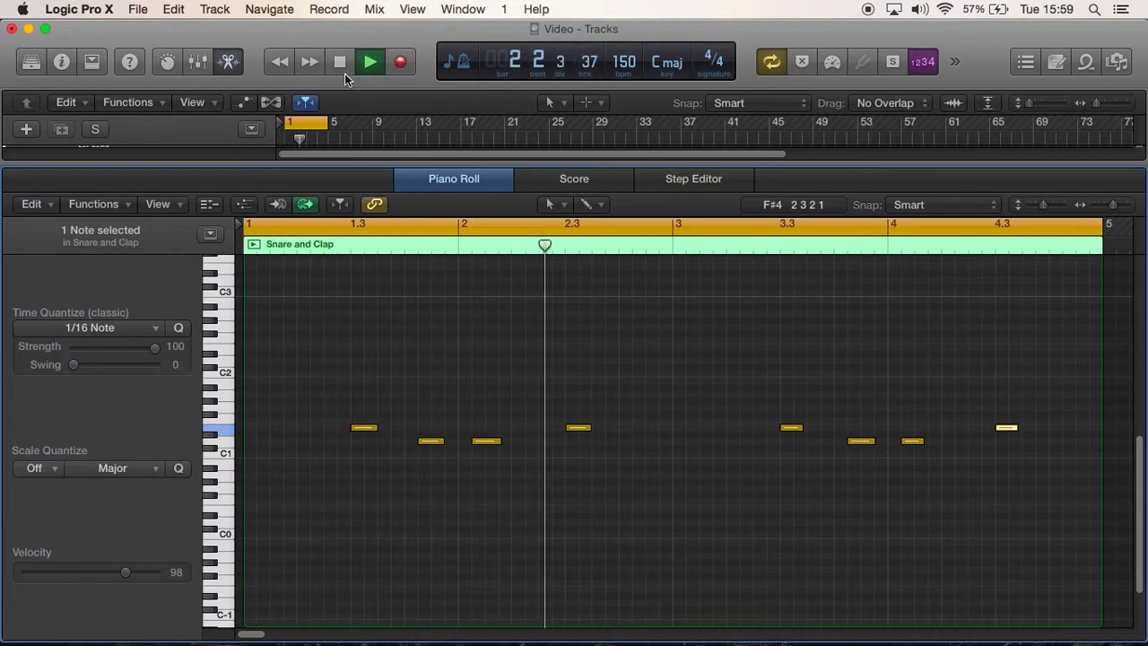
left_click(340, 62)
Step: Move the first two D1 notes, around the start of bar 2, one sixteenth later and play the pattern
left_click(428, 421)
left_click_drag(428, 421, 500, 455)
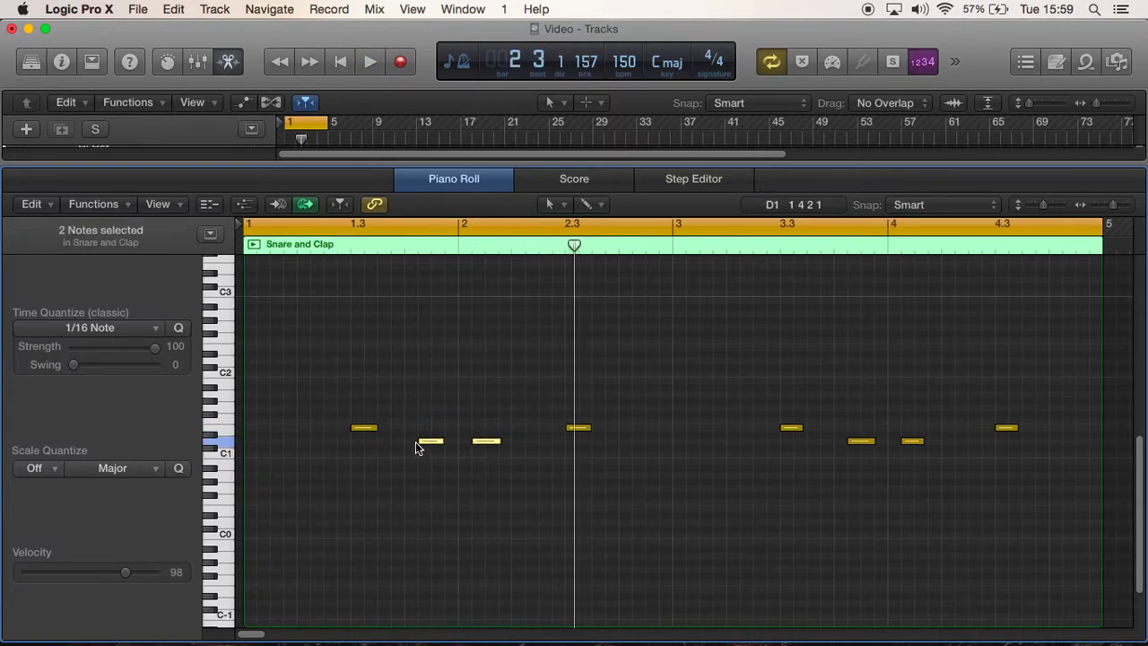
left_click_drag(428, 441, 437, 441)
left_click(368, 60)
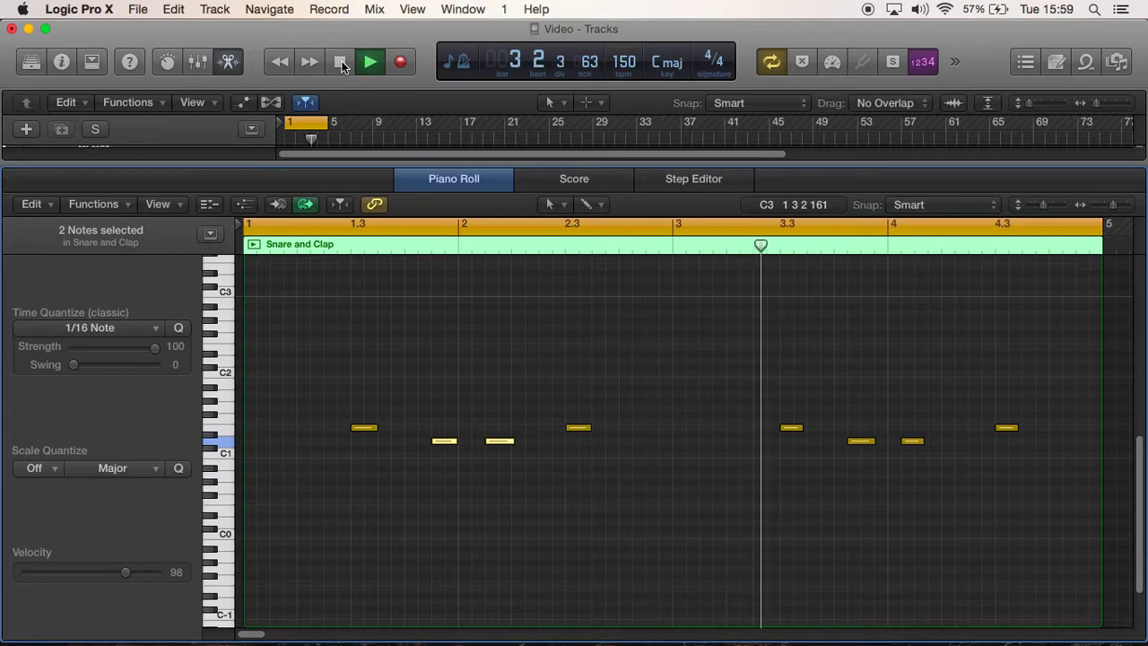
left_click(341, 66)
Step: Replace the notes in bars 3 and 4 with a copy of the four corrected notes from bars 1 and 2, checking the playback
left_click_drag(765, 376, 1089, 541)
key("Delete")
left_click_drag(350, 397, 594, 506)
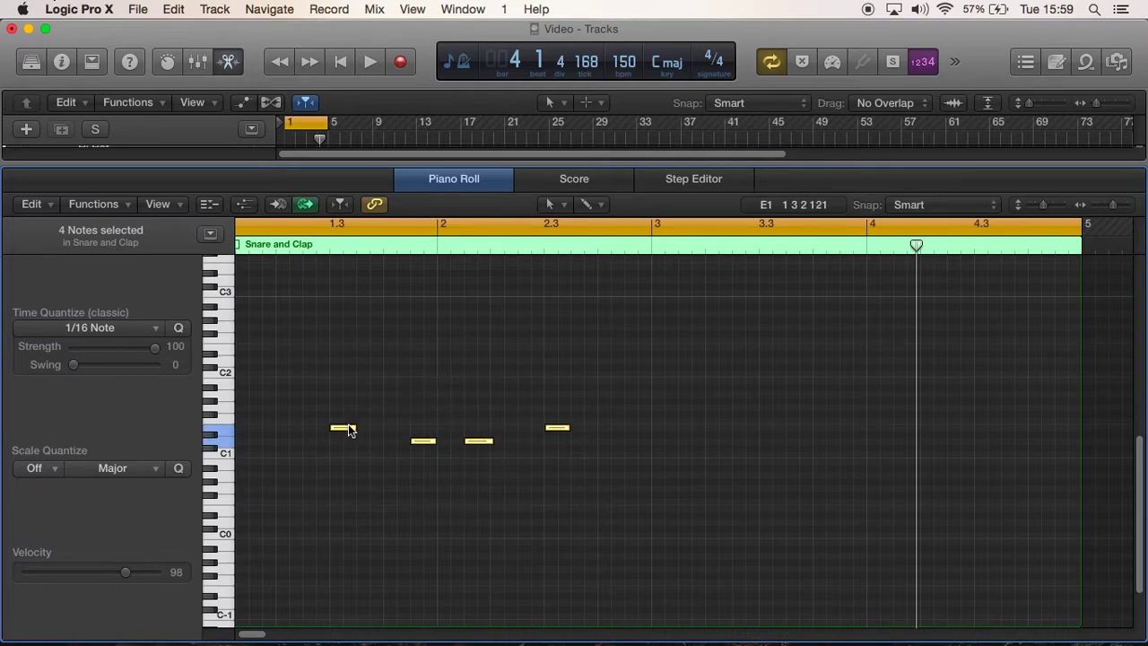
left_click_drag(342, 429, 771, 431)
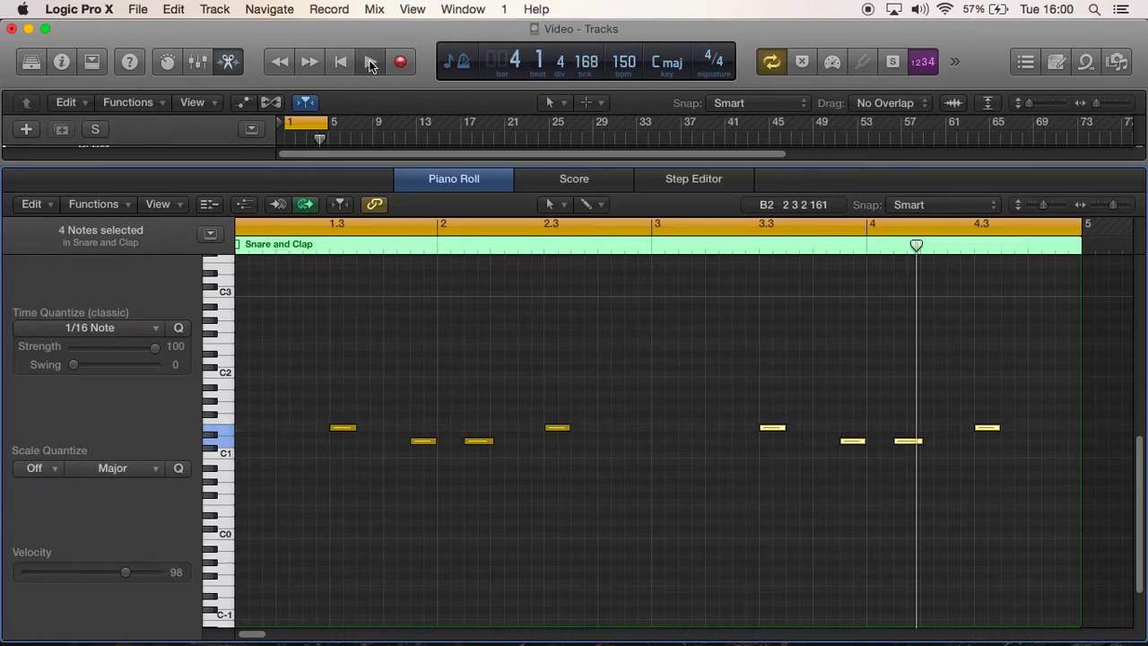
left_click(369, 61)
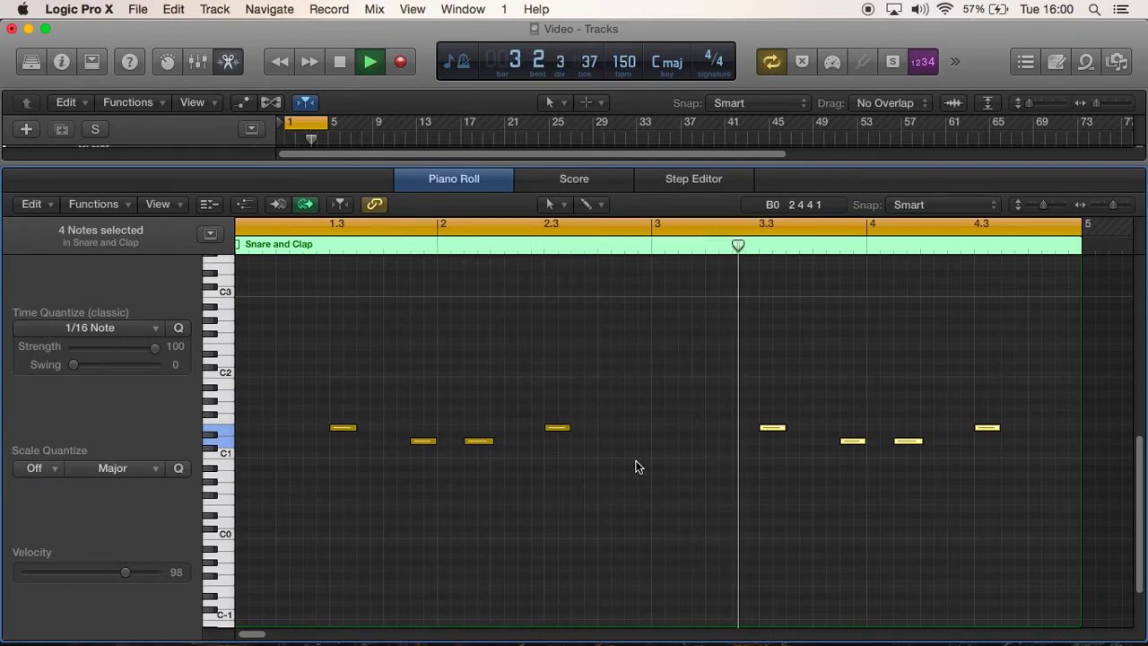
left_click(340, 205)
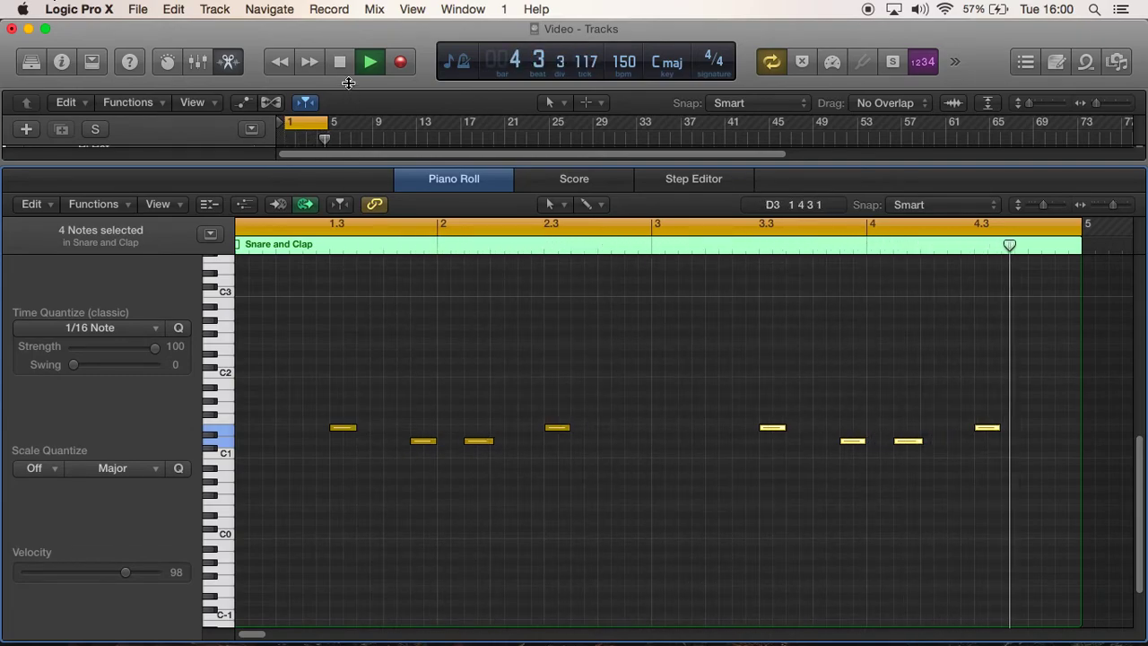
key("space")
Step: Audition the E1 and D1 sounds of the pattern on the Piano Roll keyboard
left_click(449, 362)
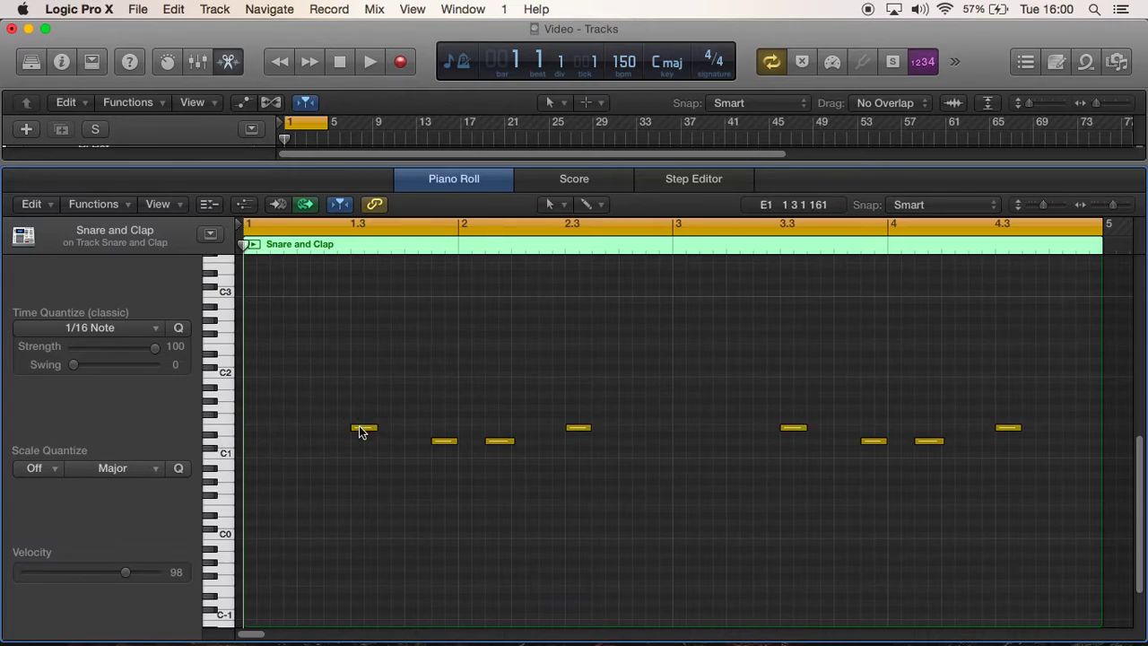
mouse_move(360, 432)
left_click(223, 428)
left_click(223, 441)
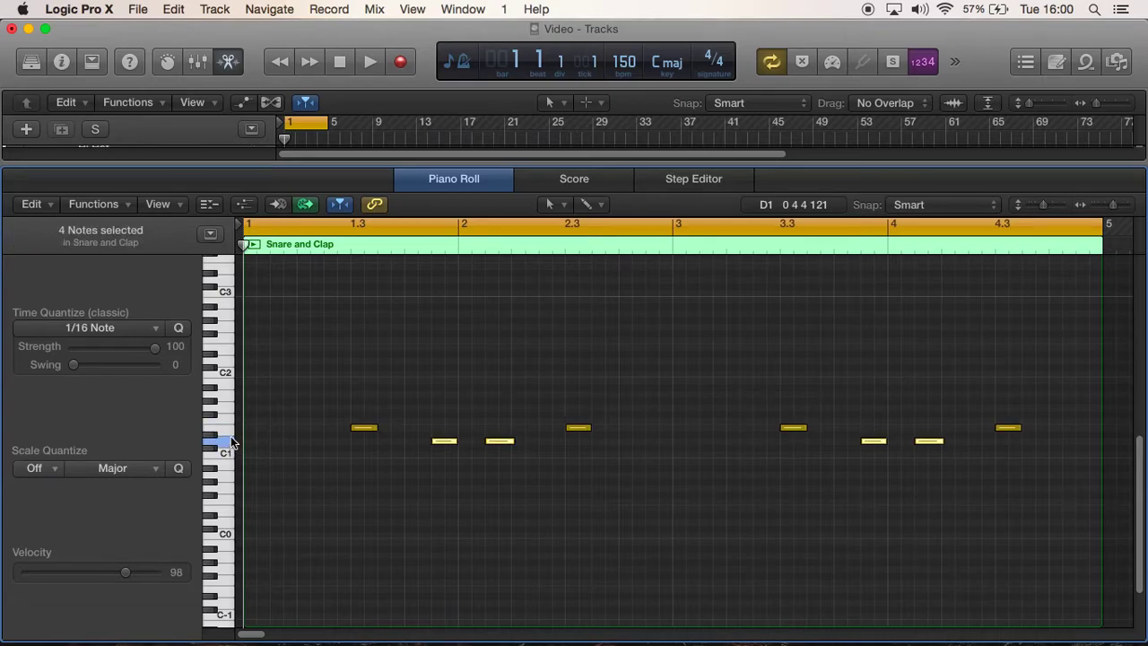
Step: Duplicate the E1 notes on beat 3 of bars 1 and 3 down to D#1 and play the layered pattern
left_click(365, 429)
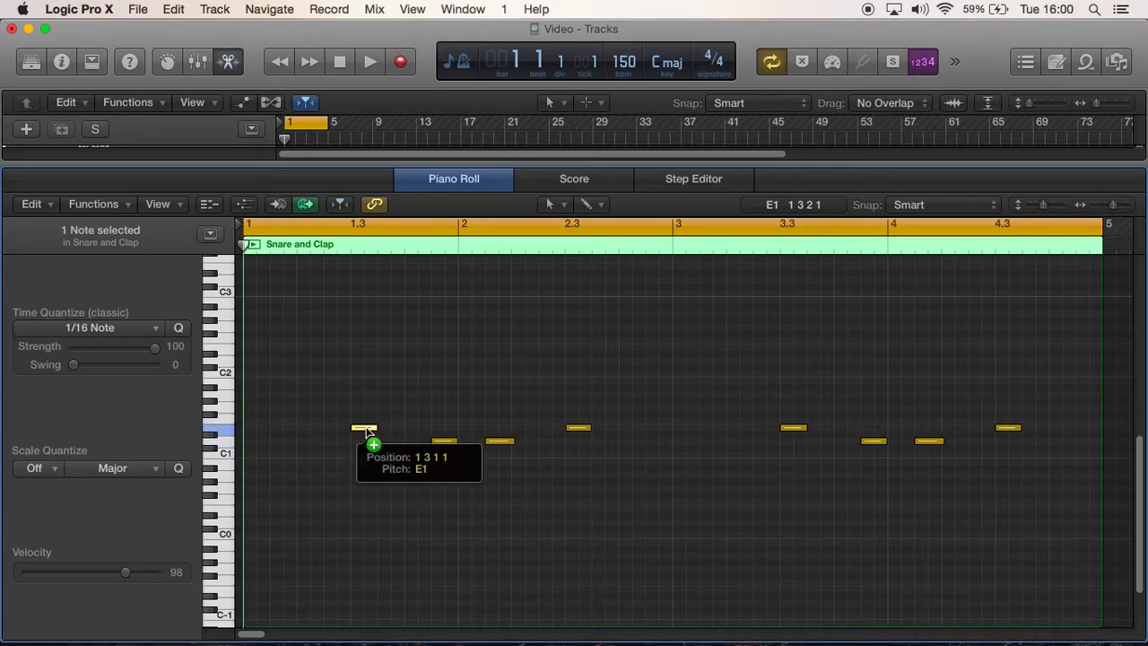
left_click_drag(365, 431, 366, 438)
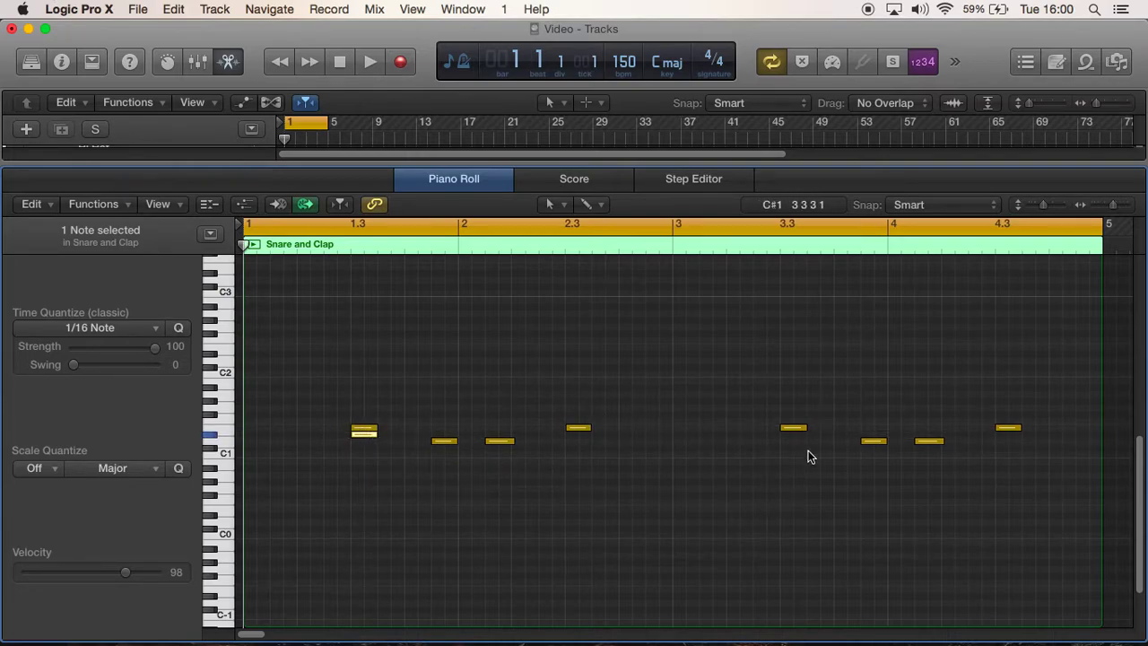
left_click_drag(796, 434, 790, 437)
left_click(367, 64)
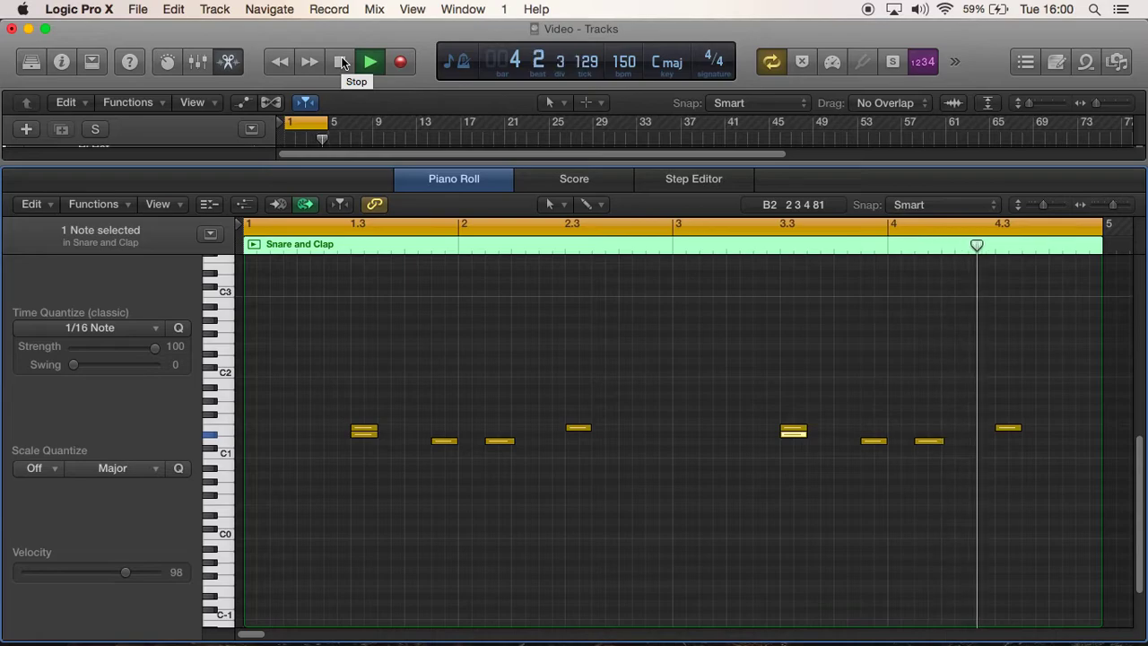
left_click(341, 61)
Step: Close the Piano Roll and turn off cycle mode in the arrangement
left_click(220, 68)
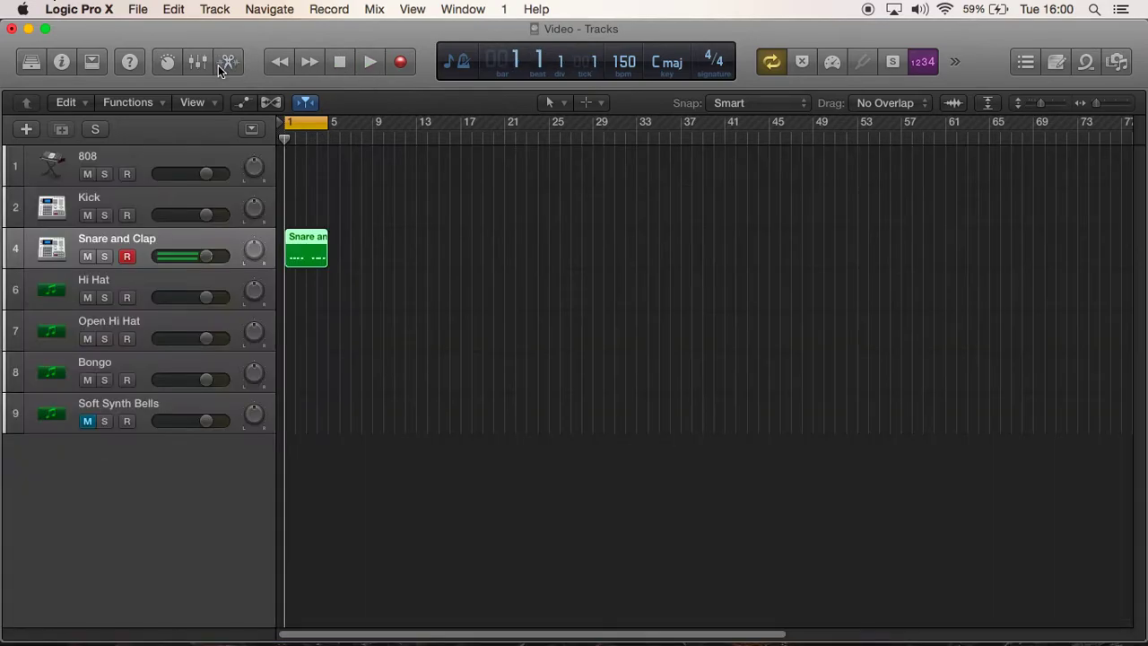
left_click(769, 61)
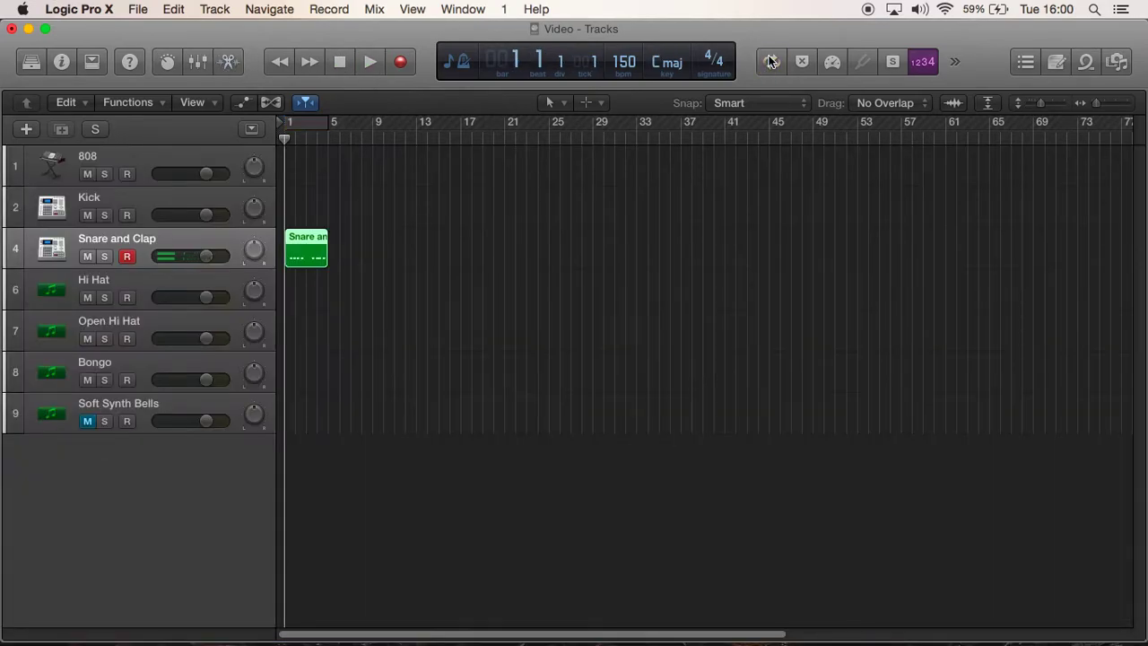
Step: Show Musical Typing for the 808 track and place its window over the arrangement area
left_click(153, 157)
left_click(476, 6)
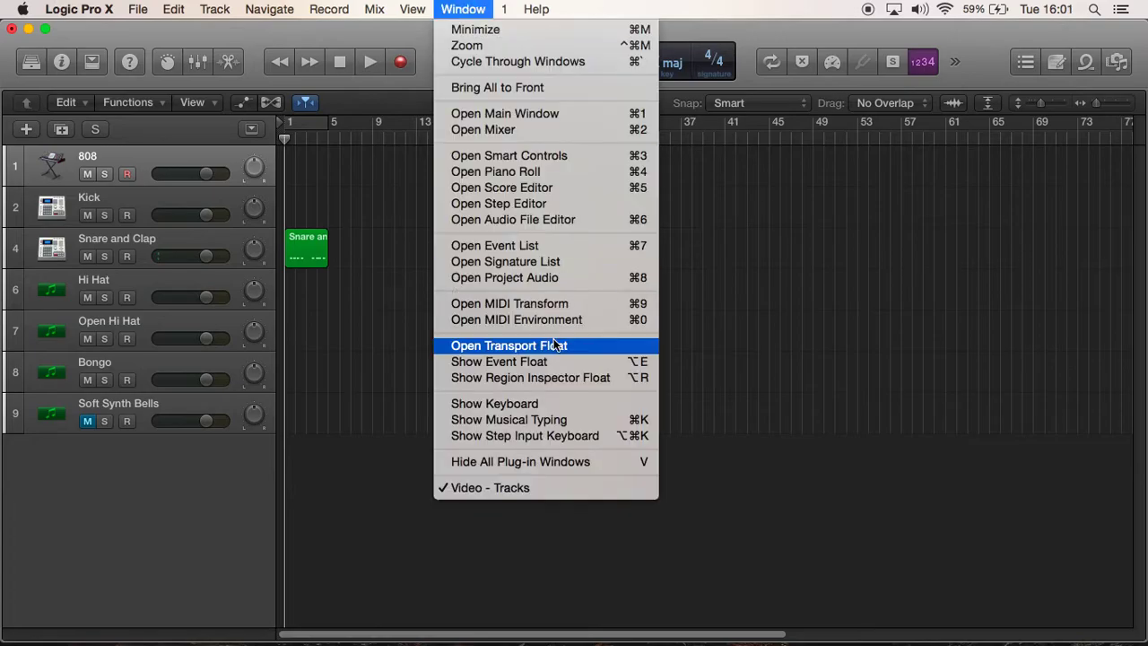
left_click(548, 419)
left_click_drag(733, 404, 558, 262)
Step: Audition the A1, D1 and C1 sounds of the 808 and rehearse a rhythm on C1
key("h")
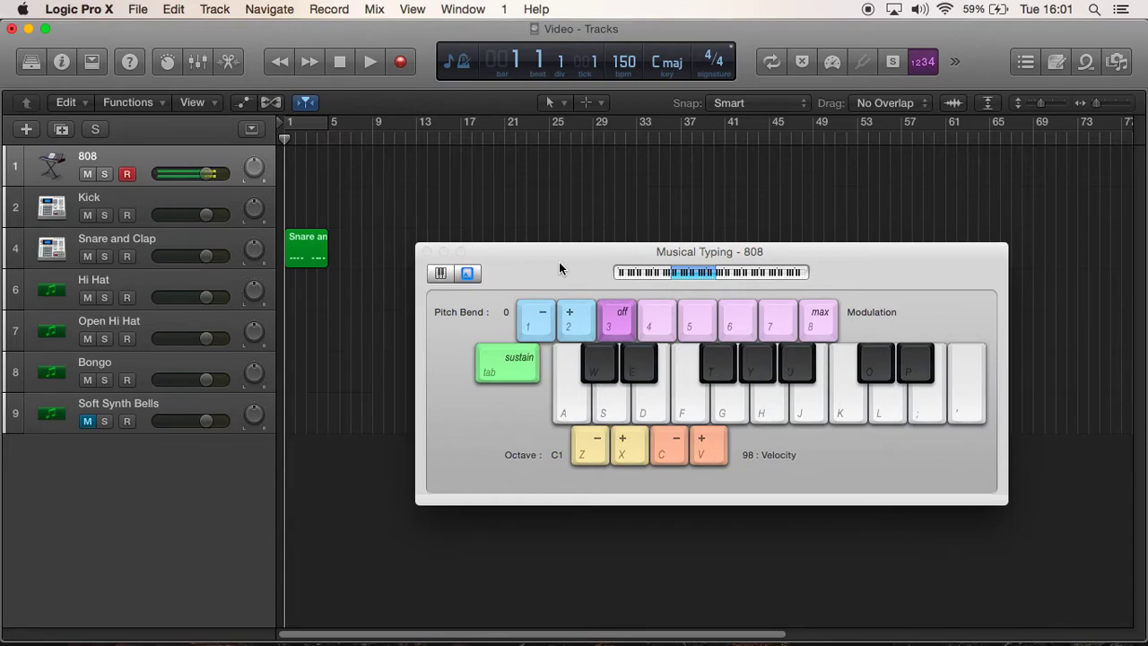
key("s")
key("s")
key("a")
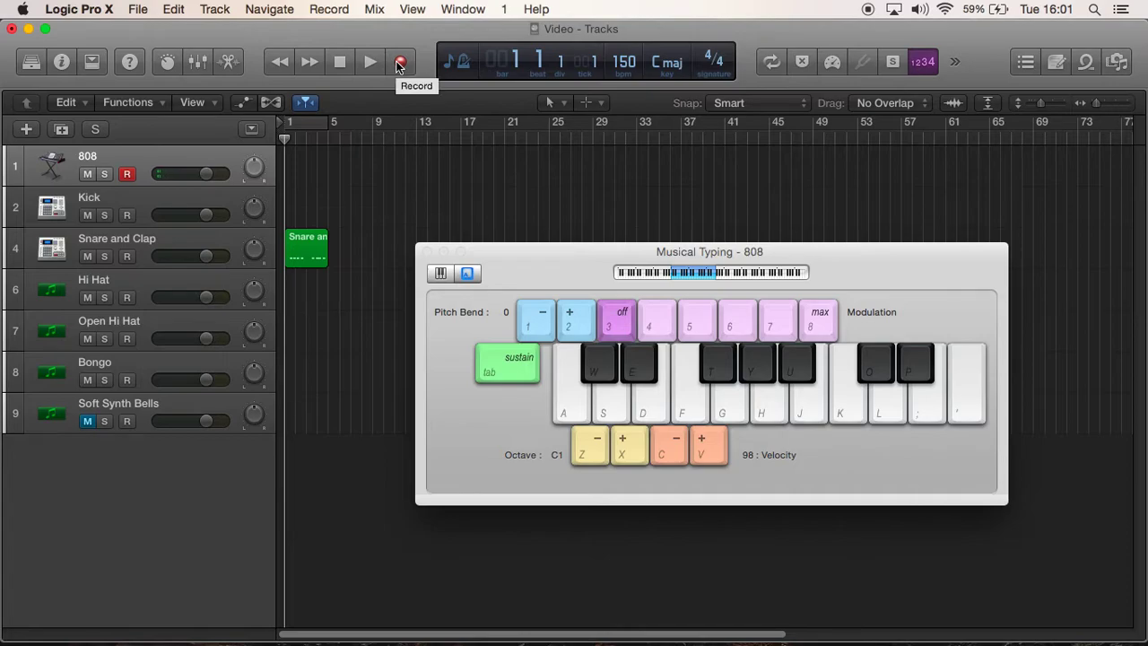
key("a")
key("a")
key("a")
key("a")
key("a")
key("a")
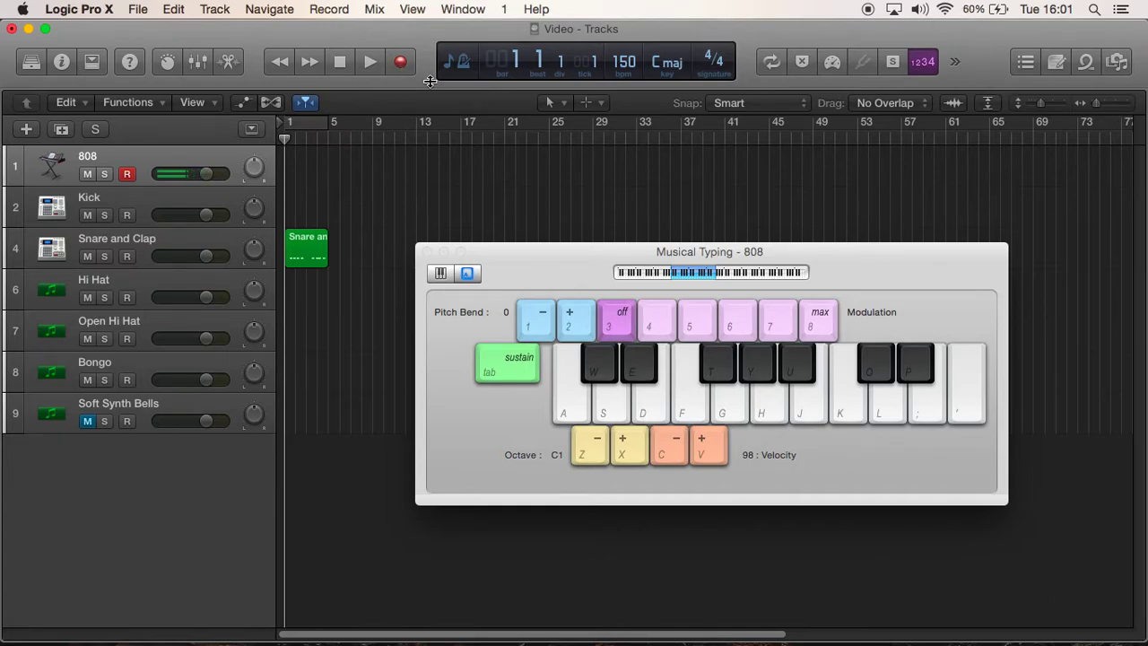
Step: Record an 808 pattern on C1 from bar 1 over the snare and clap region
left_click(400, 62)
key("a")
key("a")
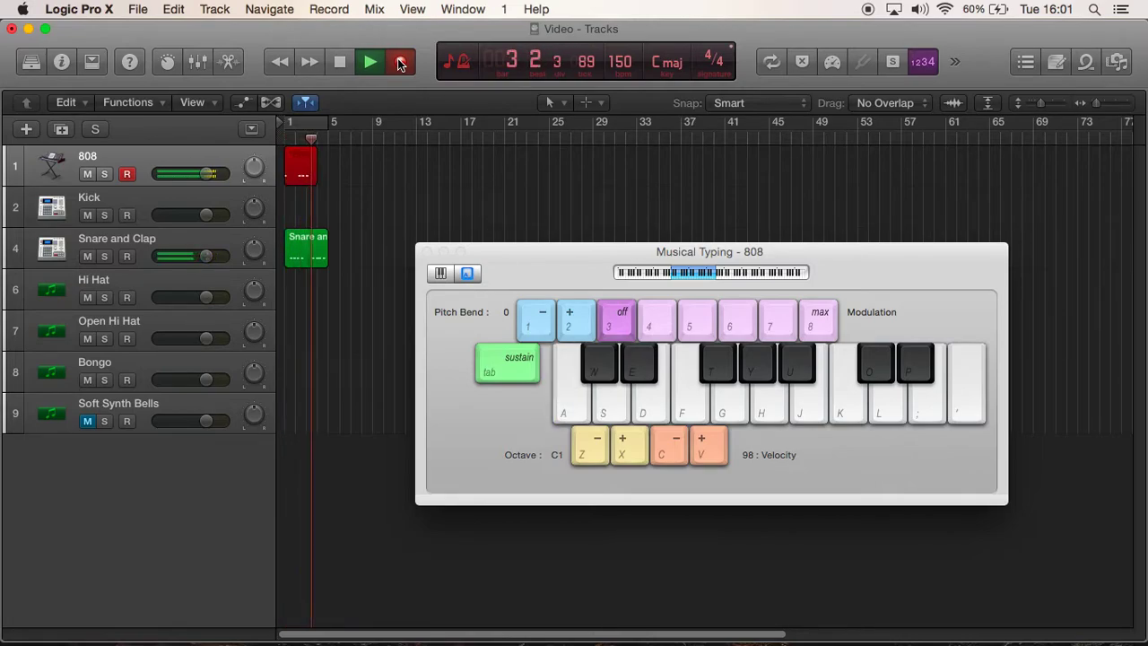
key("a")
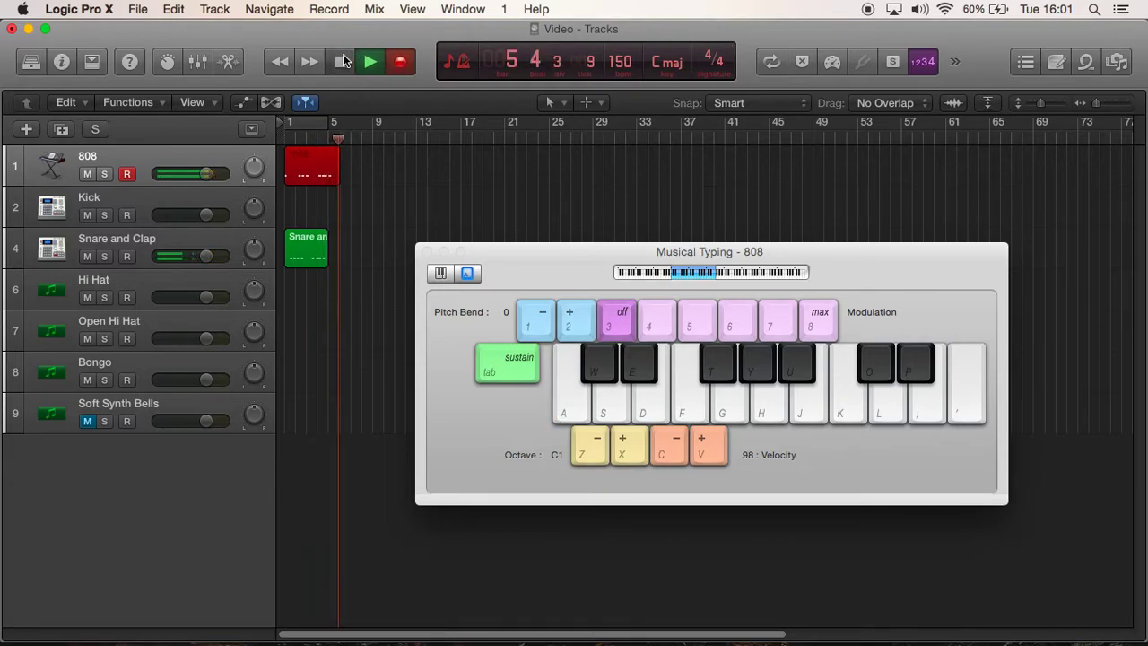
left_click(342, 61)
Step: Open the recorded 808 region in the Piano Roll, close Musical Typing and delete the extra note at bar 5
double_click(321, 182)
left_click(426, 252)
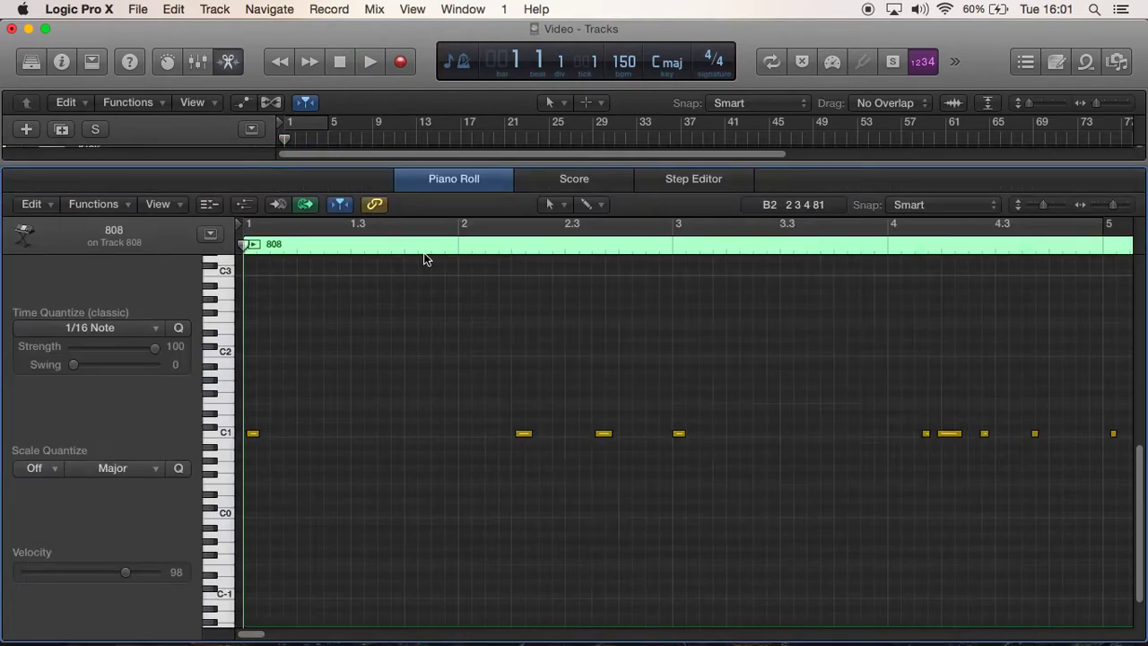
key("super+Left")
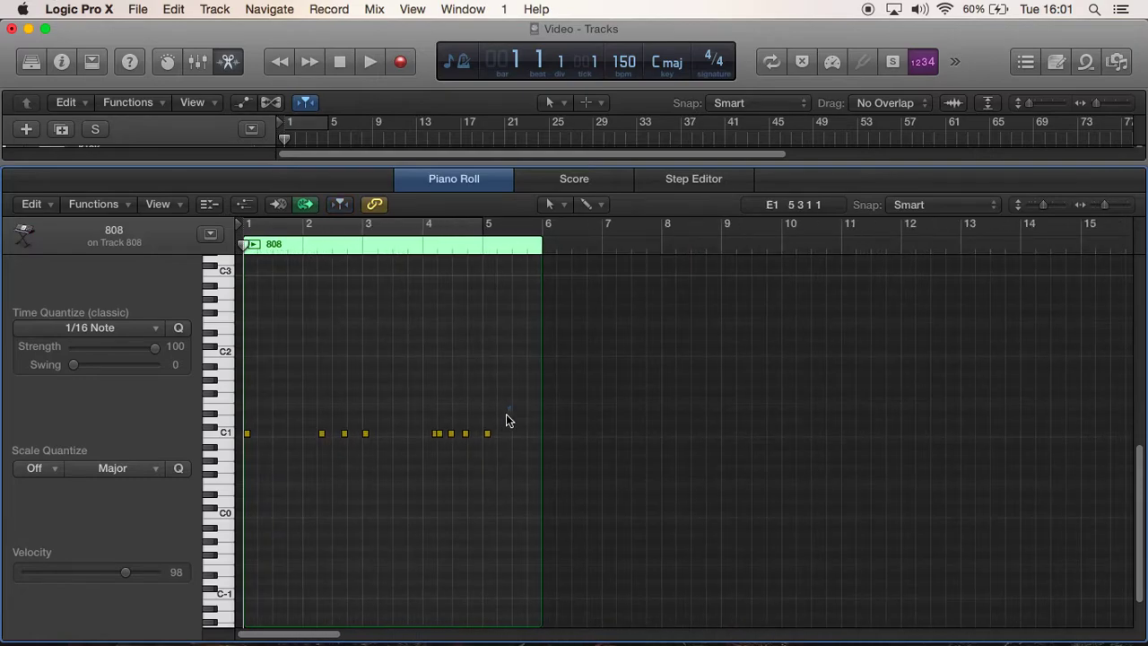
left_click_drag(485, 448, 484, 447)
key("Delete")
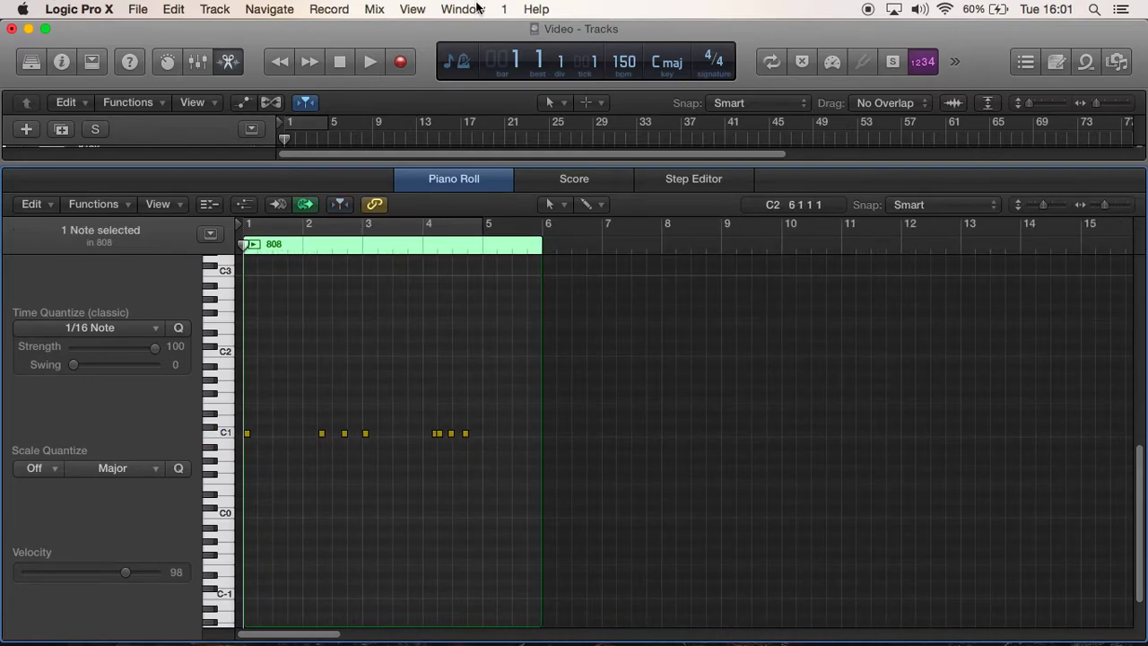
Step: Turn on cycle mode, shorten the 808 region to end at bar 5 and play the loop
left_click(770, 64)
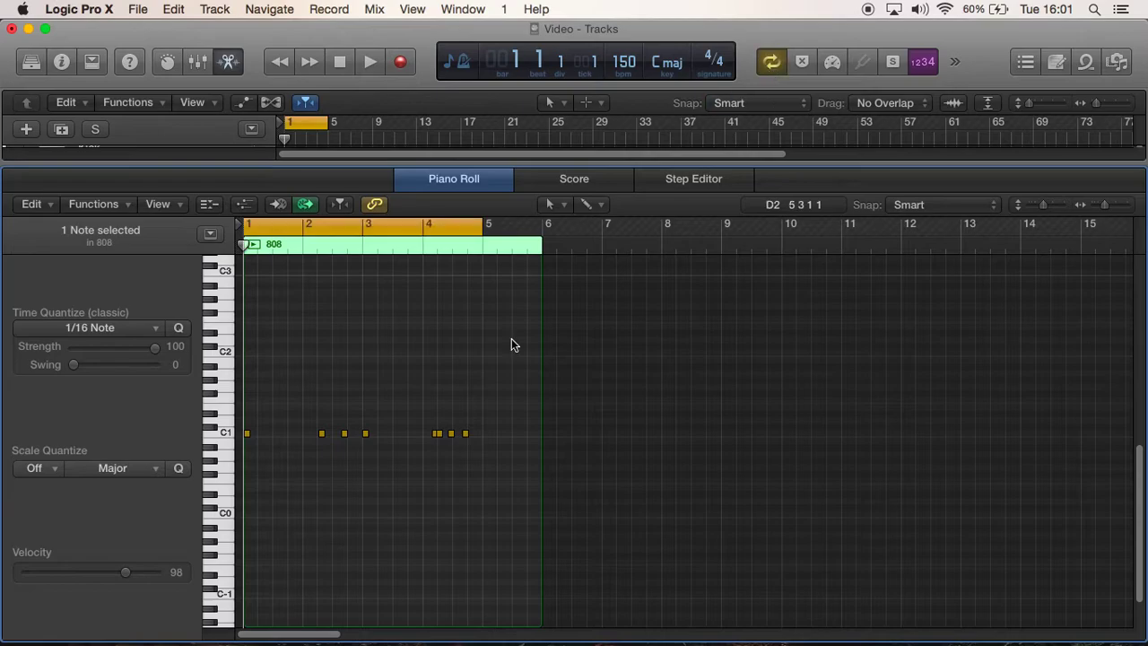
left_click_drag(541, 356, 482, 359)
left_click(369, 61)
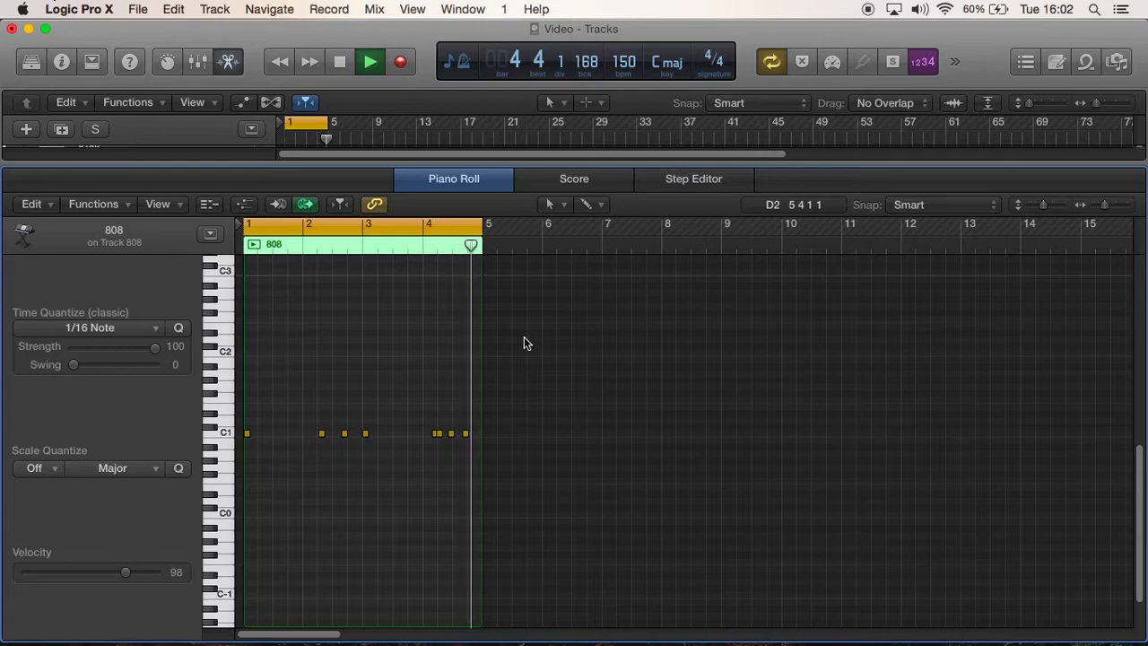
left_click(341, 65)
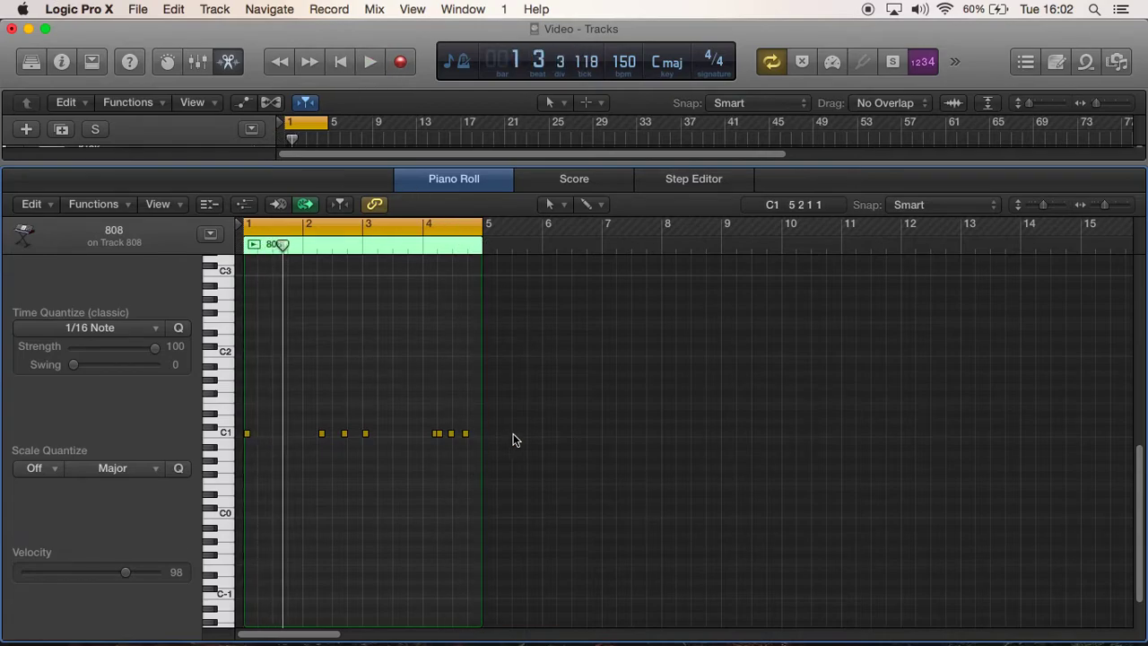
Step: Quantize all eight 808 notes to 1/16 Note and play the loop to check the timing
left_click_drag(480, 462, 328, 464)
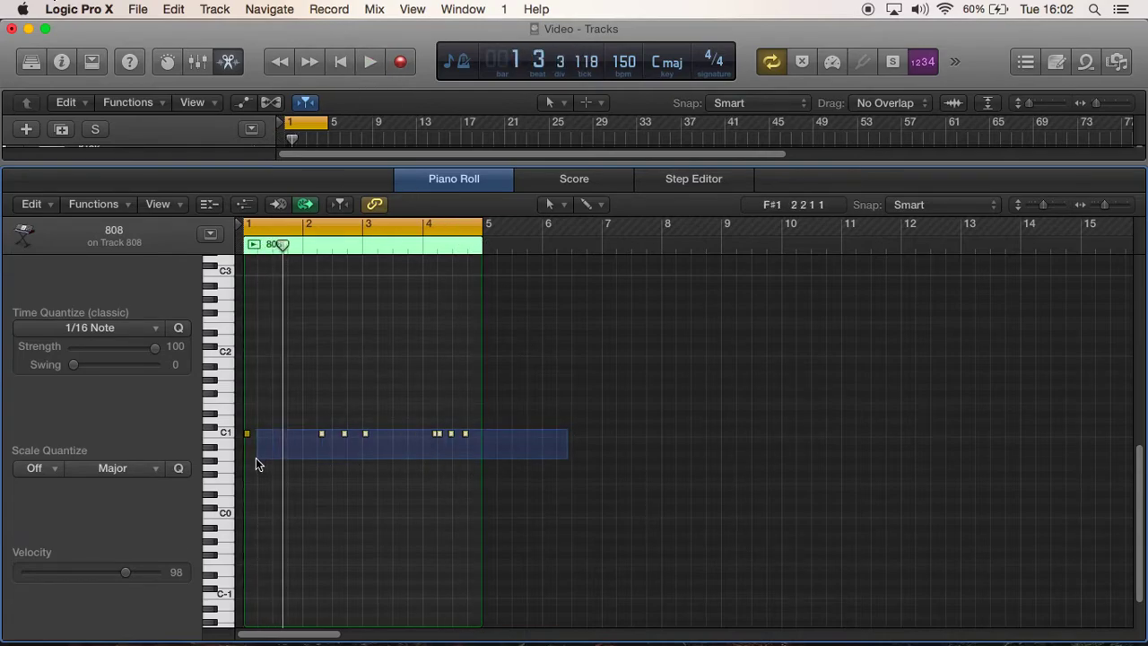
left_click_drag(255, 458, 245, 455)
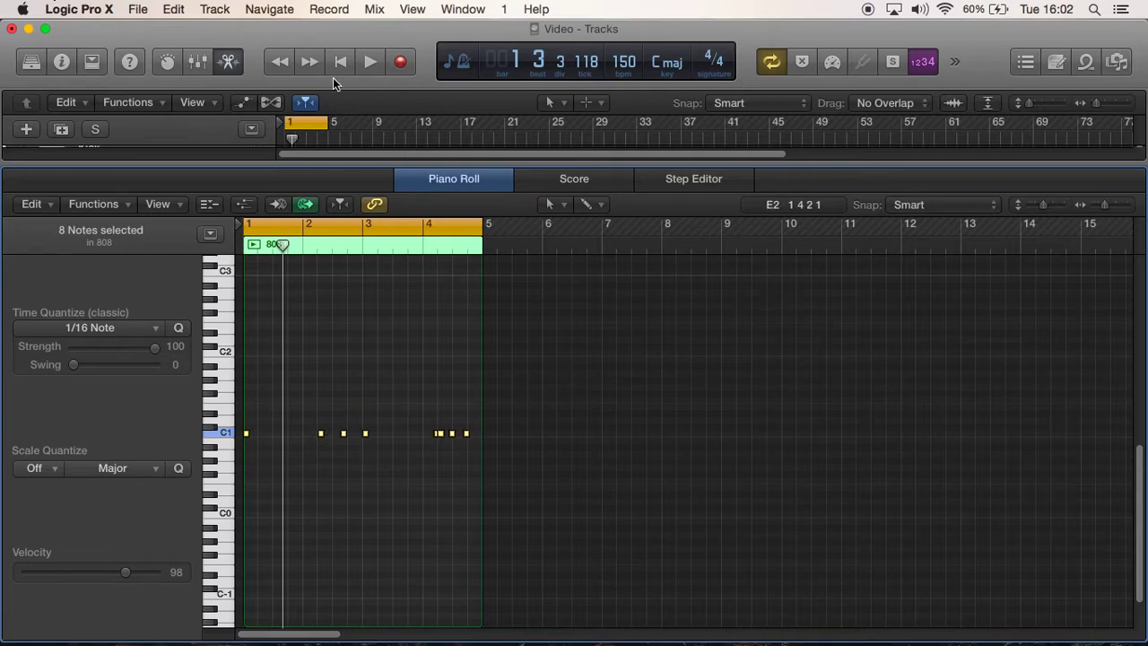
left_click(368, 66)
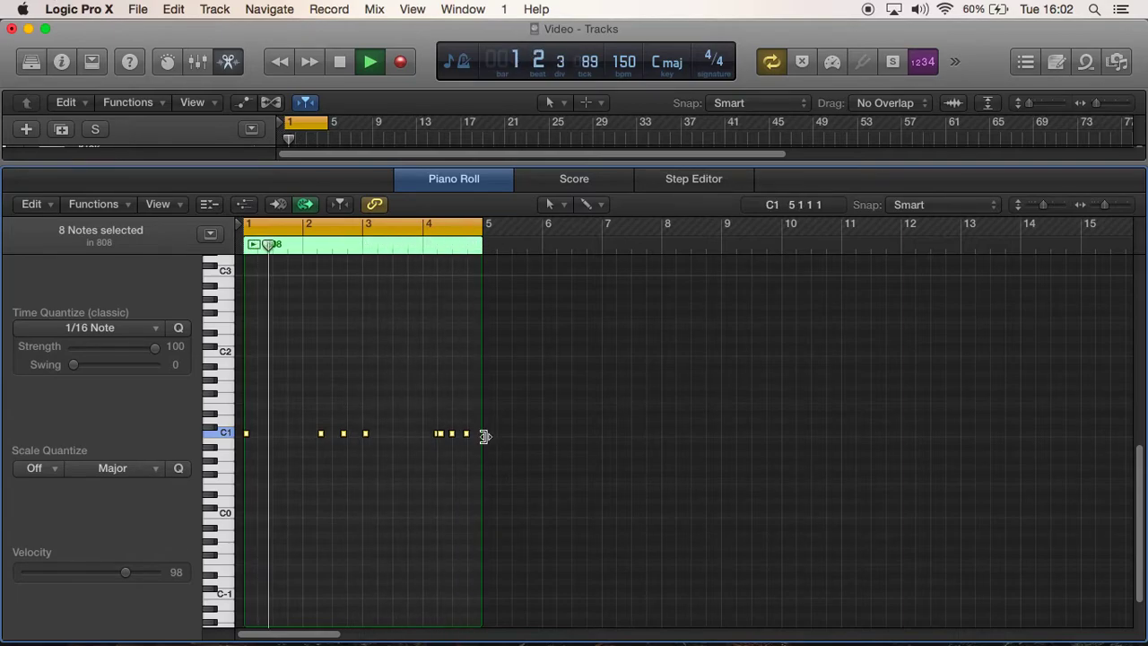
key("z")
key("z")
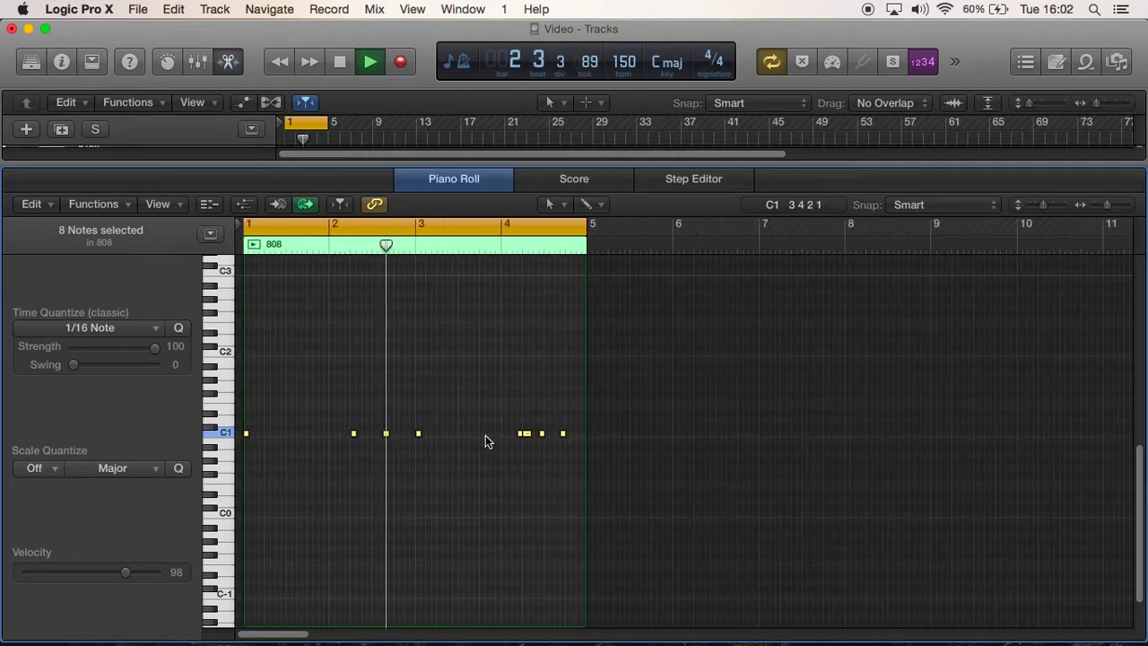
left_click(342, 67)
Step: Copy bar 4's first note one sixteenth earlier, delete the long note near beat 2 and play the result
scroll(300, 627, "right", 5)
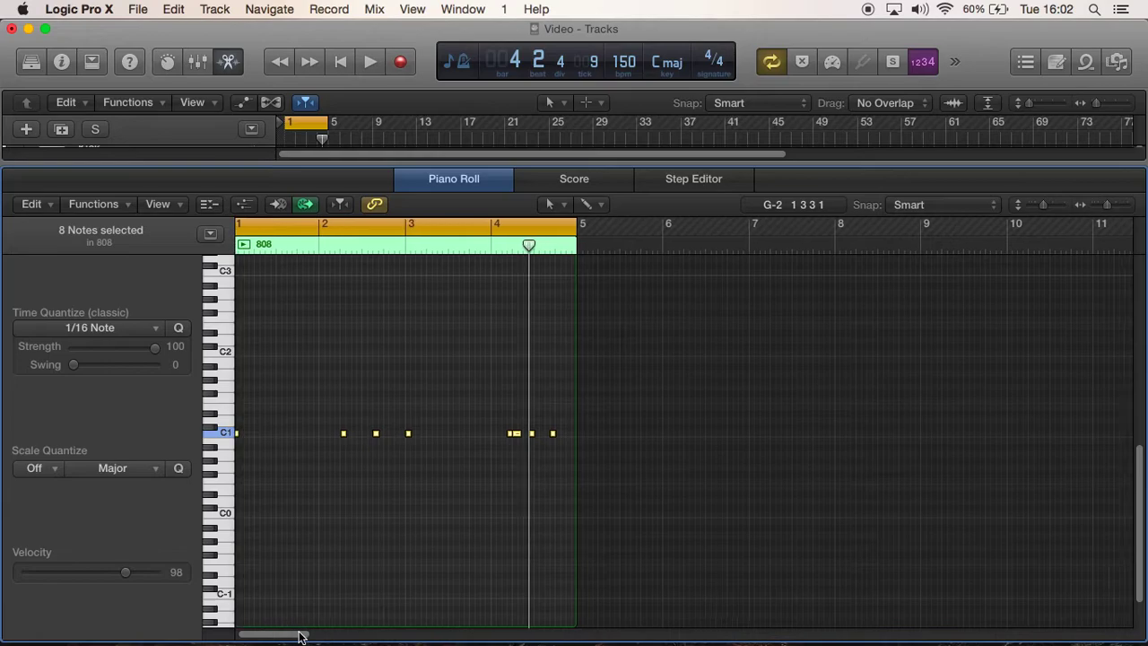
key("super+Right")
key("super+Right")
key("super+Right")
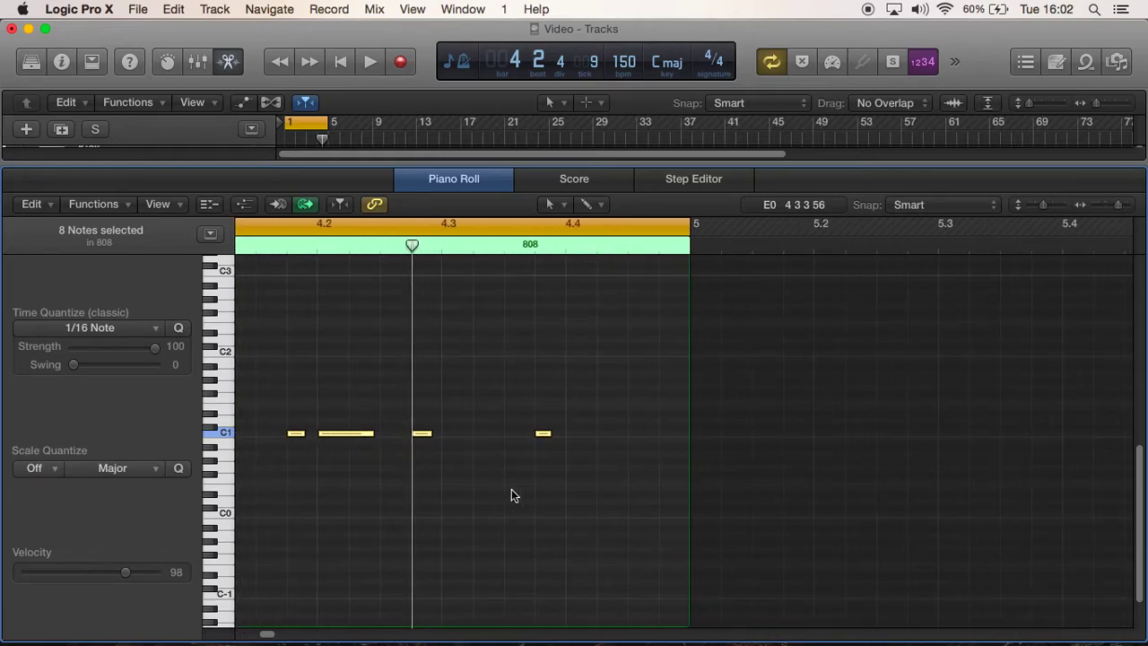
left_click_drag(273, 637, 268, 636)
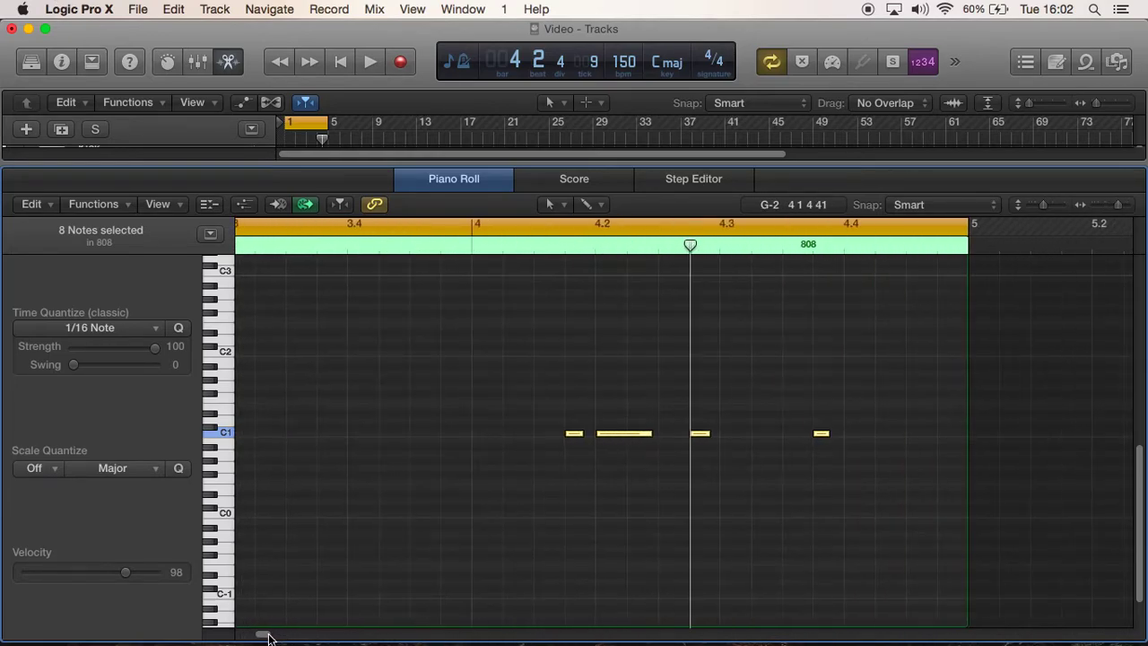
left_click(545, 424)
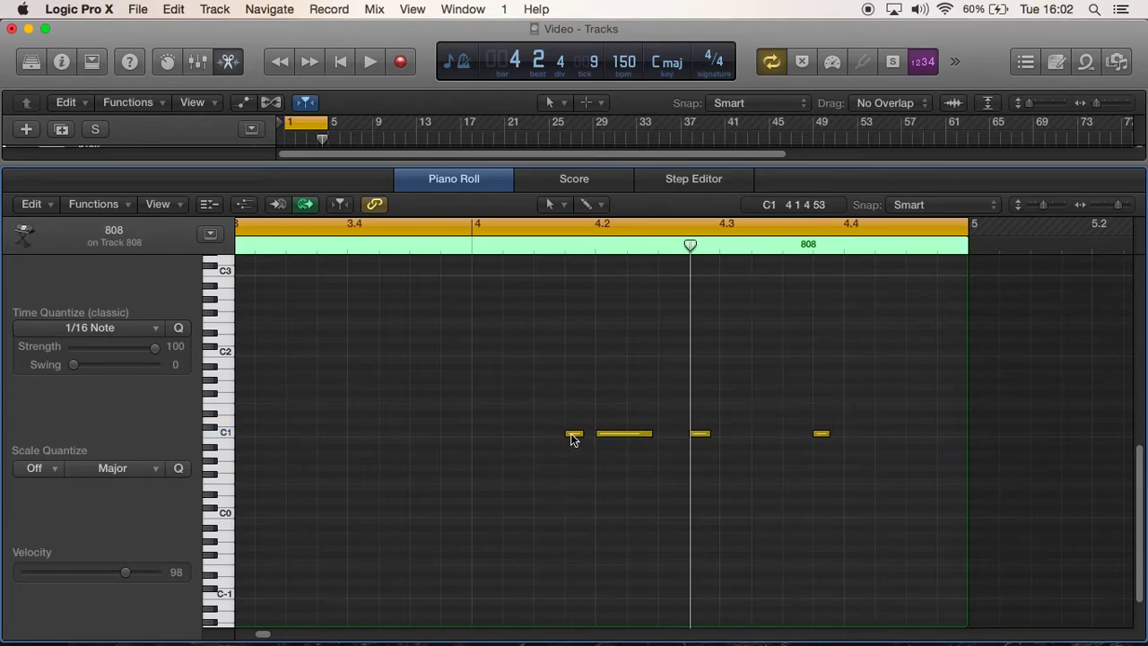
left_click_drag(571, 436, 542, 437)
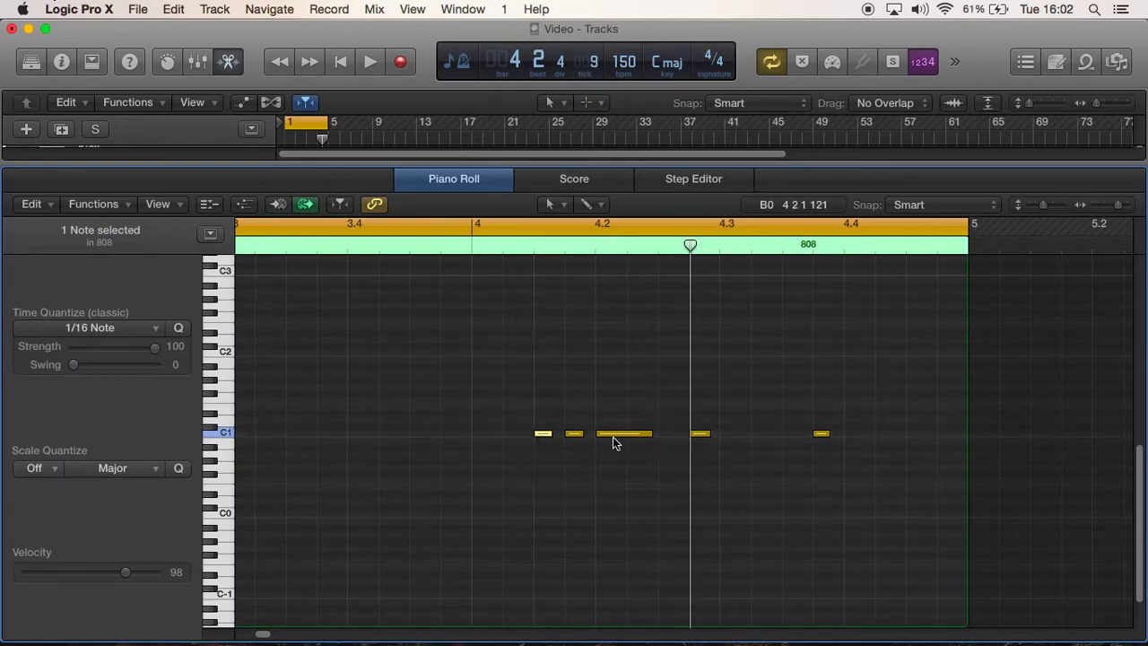
left_click(625, 434)
left_click(380, 66)
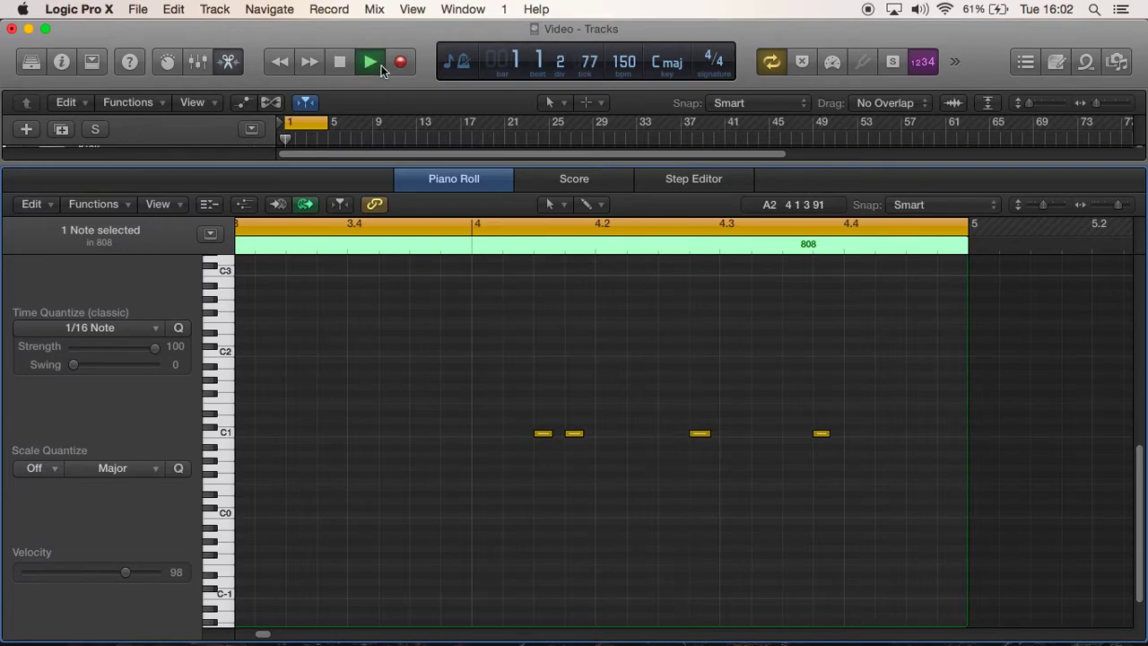
Step: Move bar 4's third note one sixteenth earlier, and shift its first three notes together one sixteenth later
left_click(699, 434)
left_click_drag(699, 434, 667, 433)
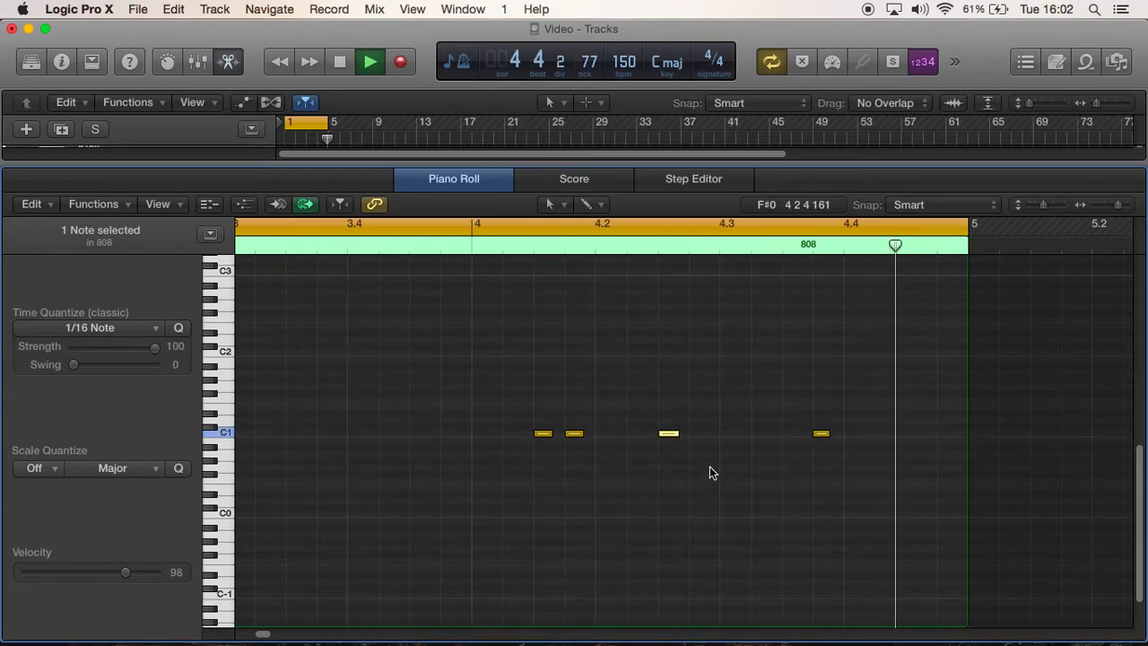
left_click_drag(537, 422, 671, 441)
left_click_drag(543, 436, 574, 435)
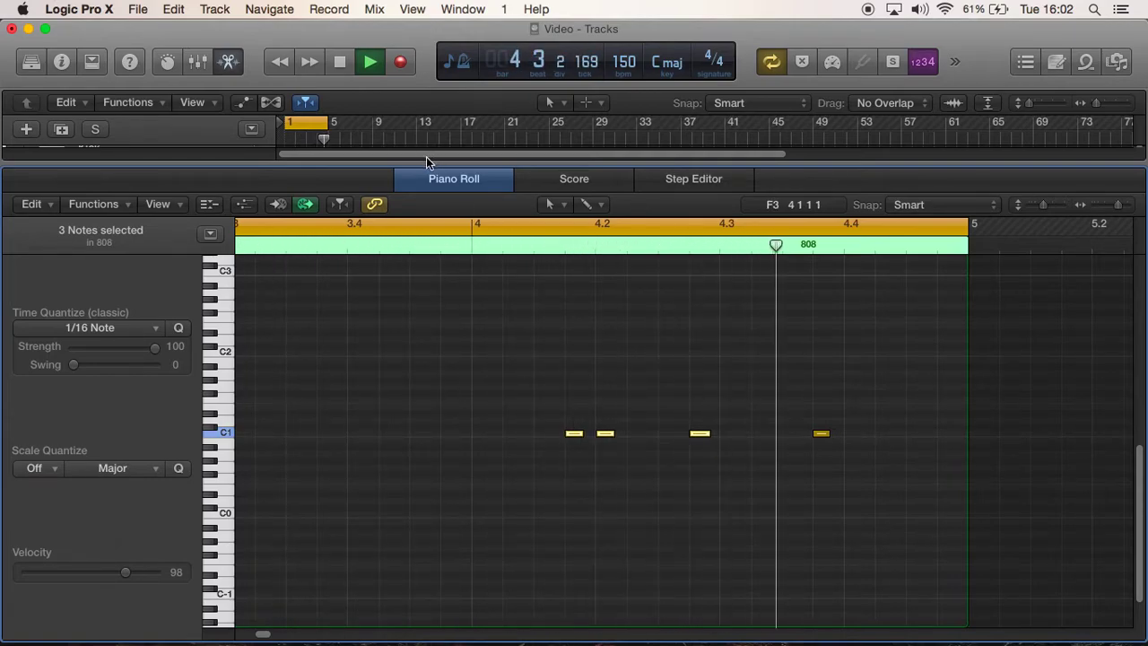
left_click(628, 399)
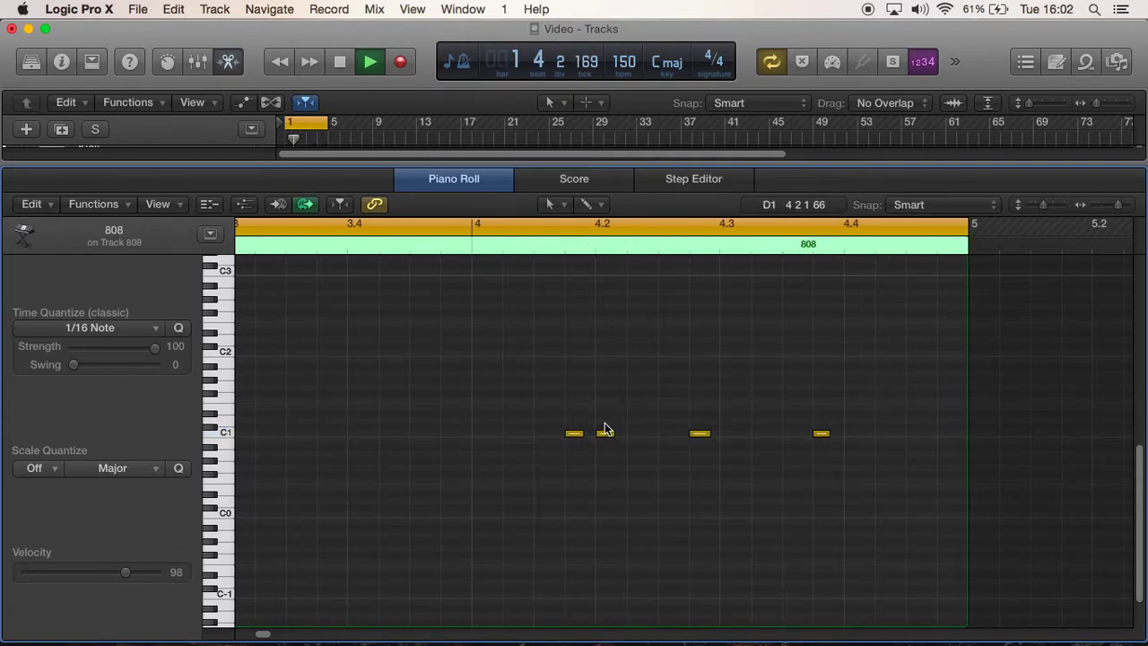
Step: Move bar 4's second note to the second sixteenth of beat 2 and its first note onto beat 2
left_click_drag(606, 438, 633, 433)
left_click(607, 410)
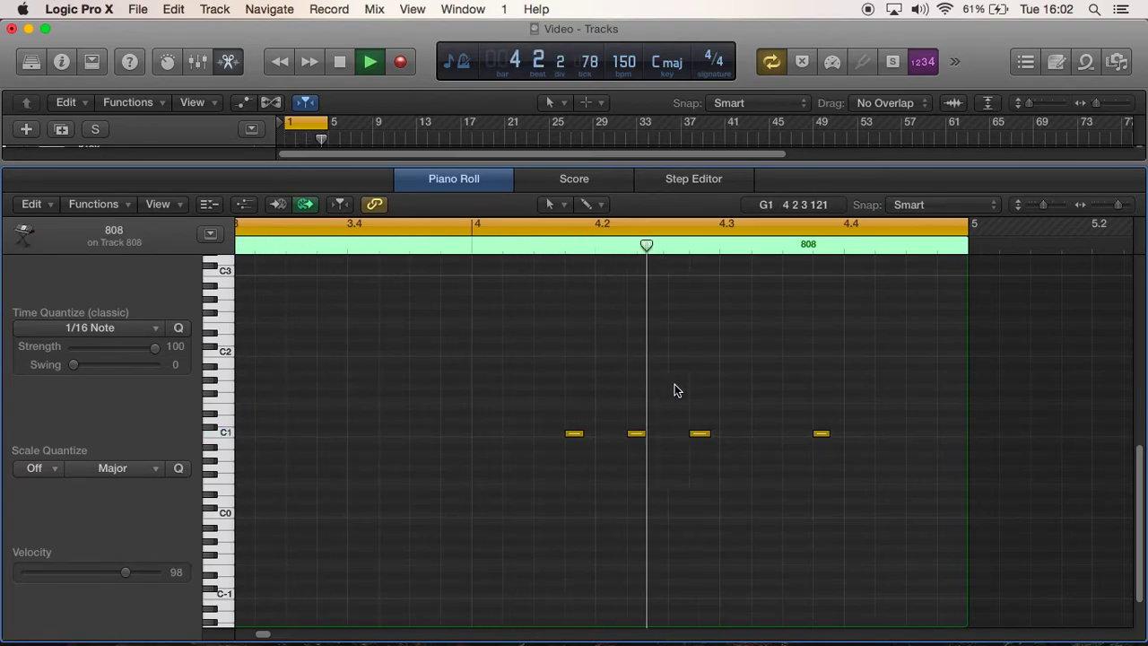
left_click(340, 62)
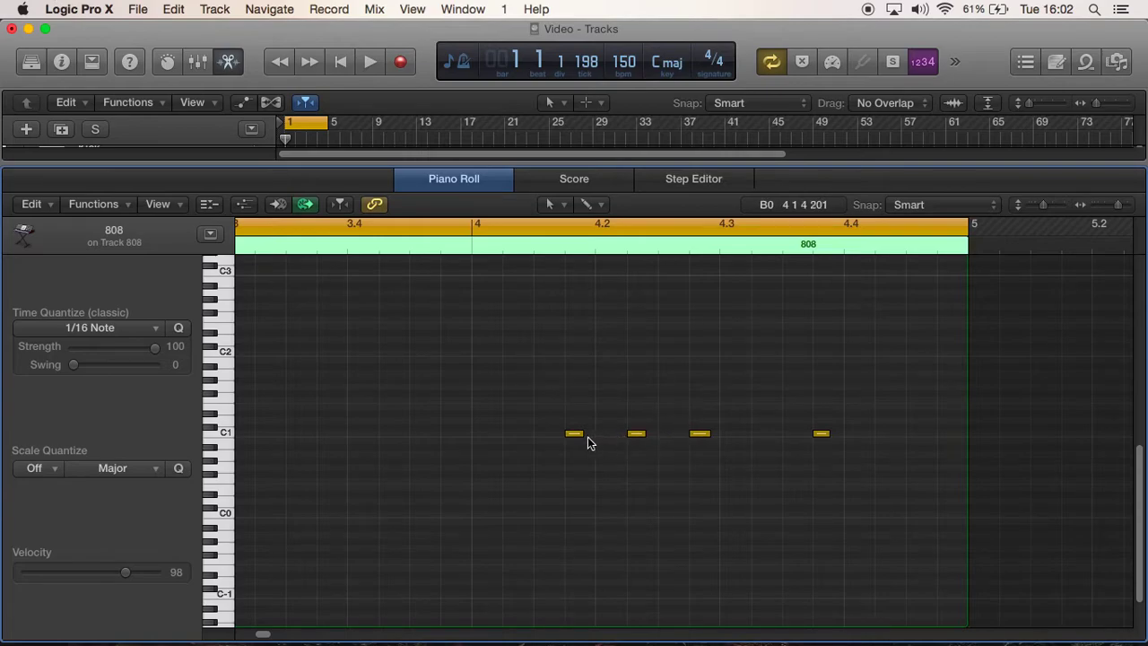
left_click_drag(575, 436, 603, 433)
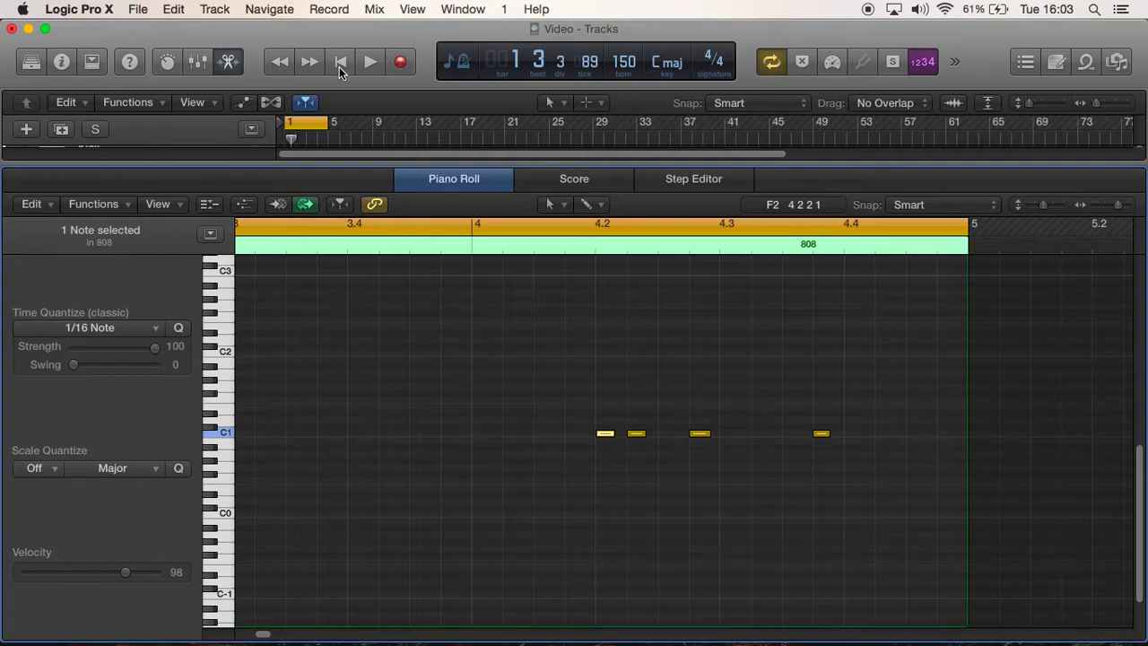
Step: Delete all four 808 notes in bar 4 and play the loop without them
left_click_drag(556, 374, 834, 478)
key("Delete")
left_click(366, 71)
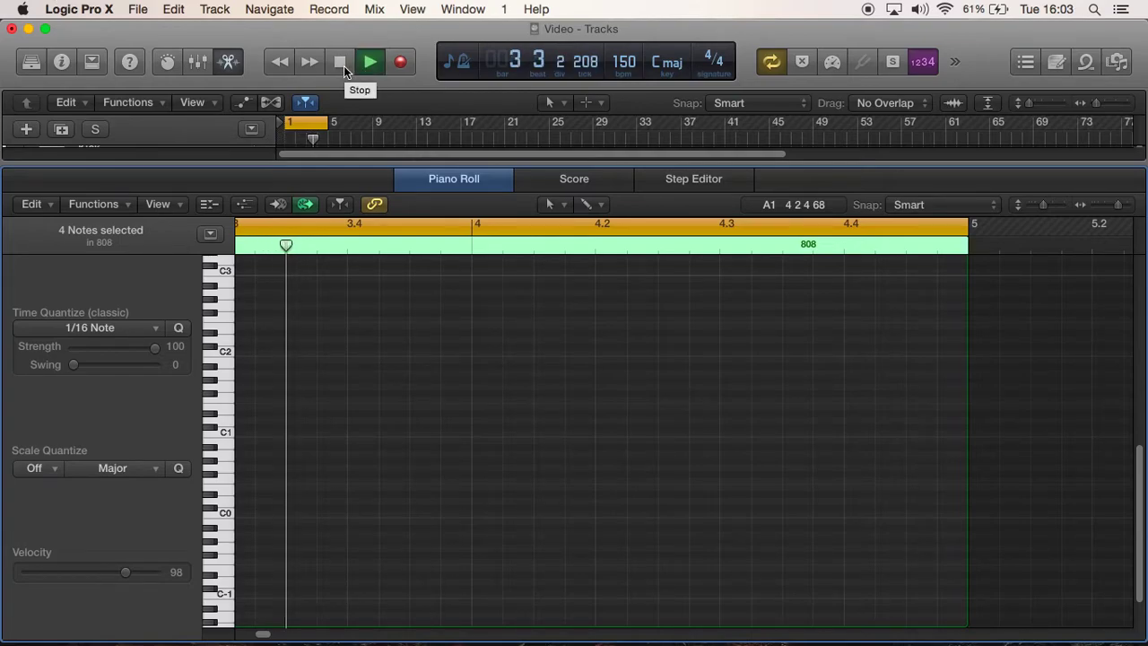
left_click(341, 63)
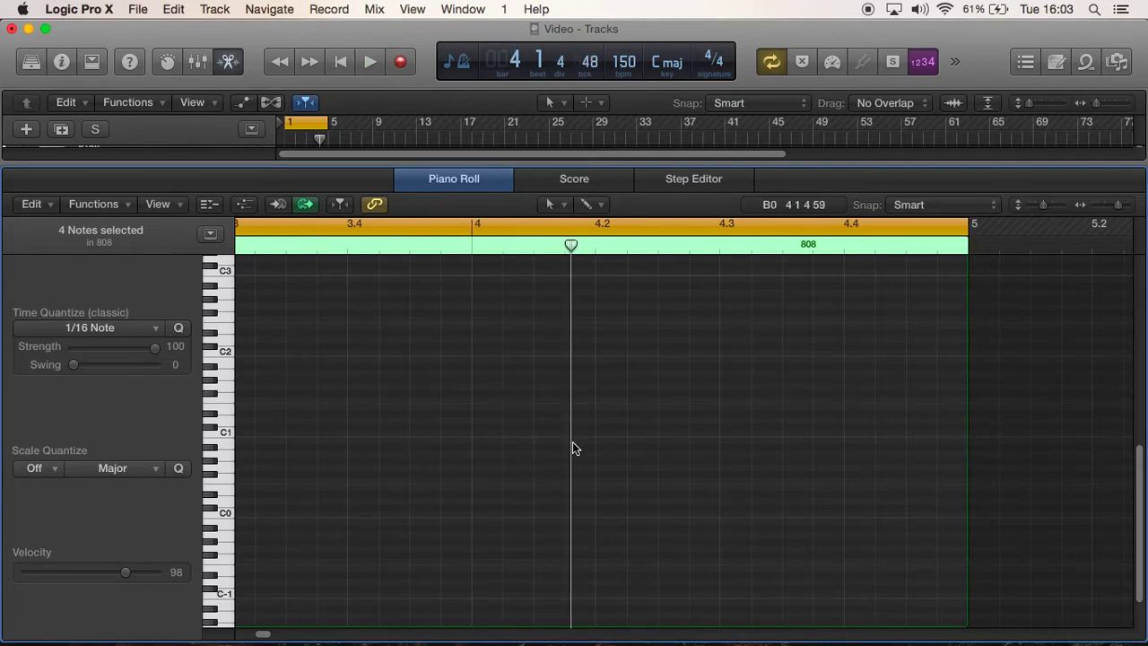
Step: Copy the C1 note at bar 3 into bar 4 and place it on beat 1's third sixteenth, checking the playback
scroll(572, 442, "down", 5)
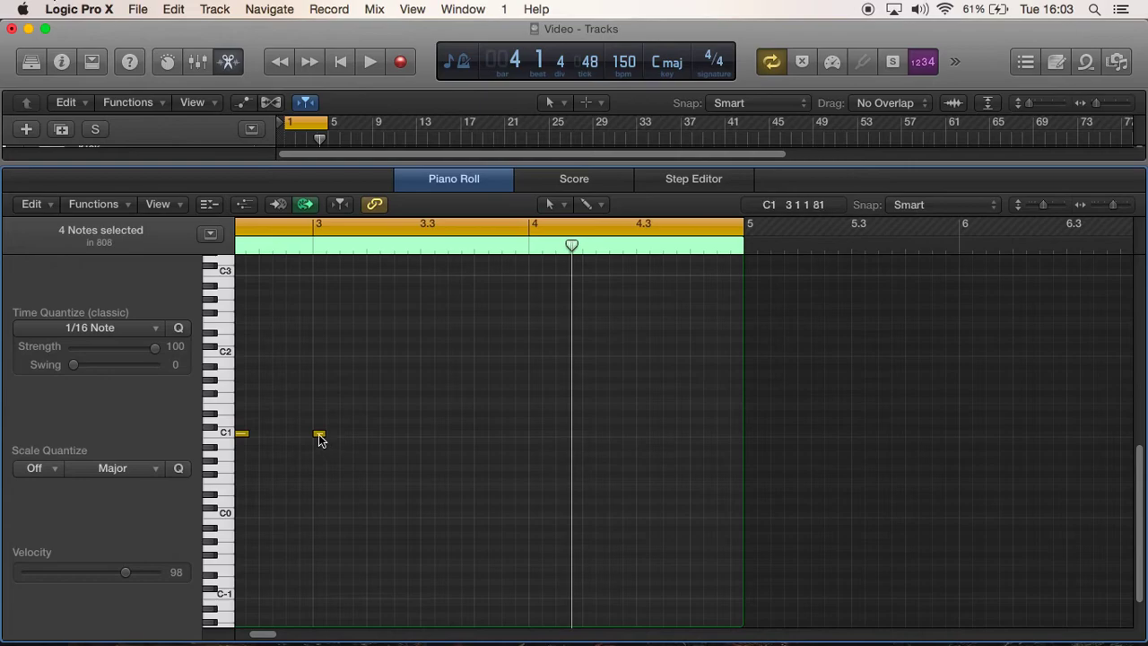
left_click_drag(319, 437, 575, 437)
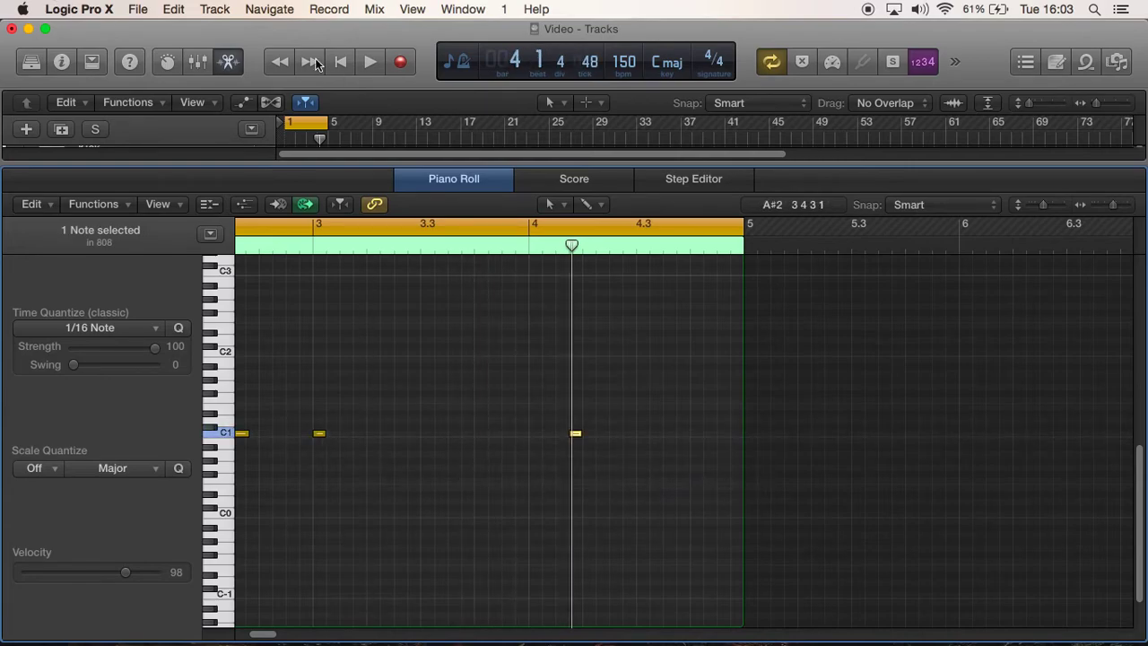
left_click(369, 62)
key("super+Left")
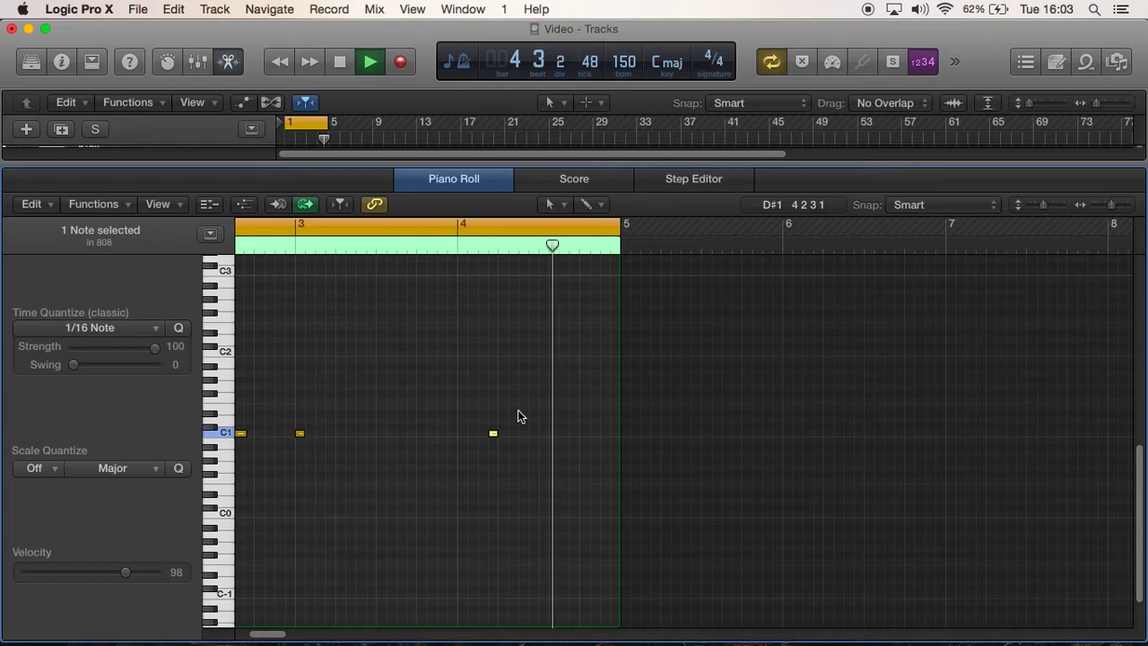
left_click_drag(493, 434, 485, 439)
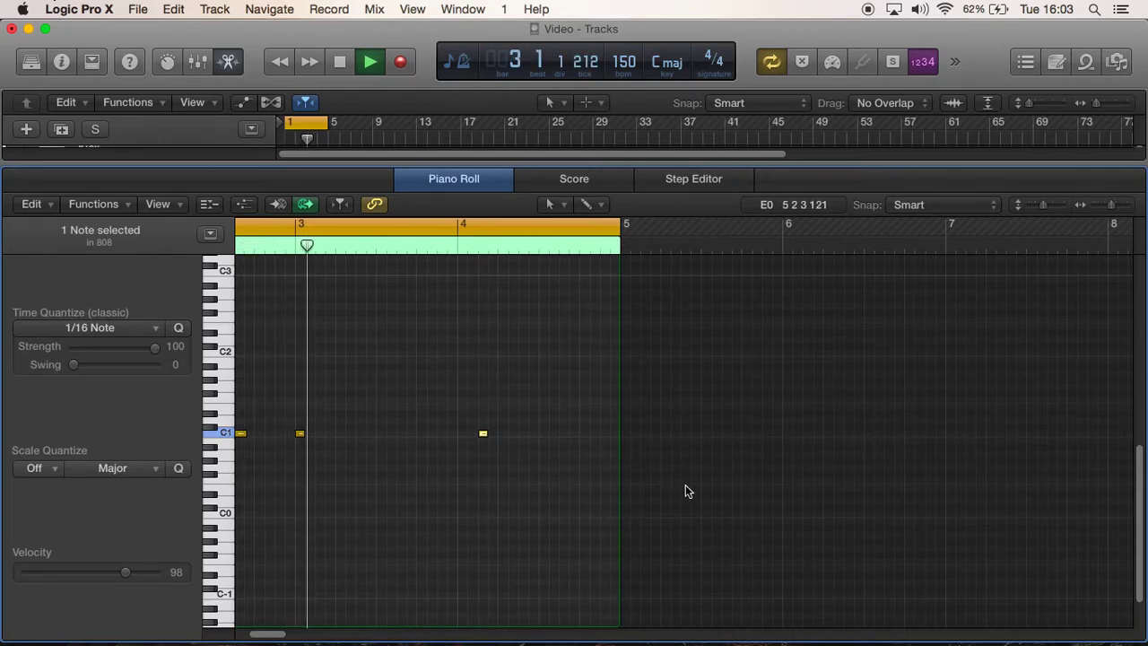
left_click(341, 64)
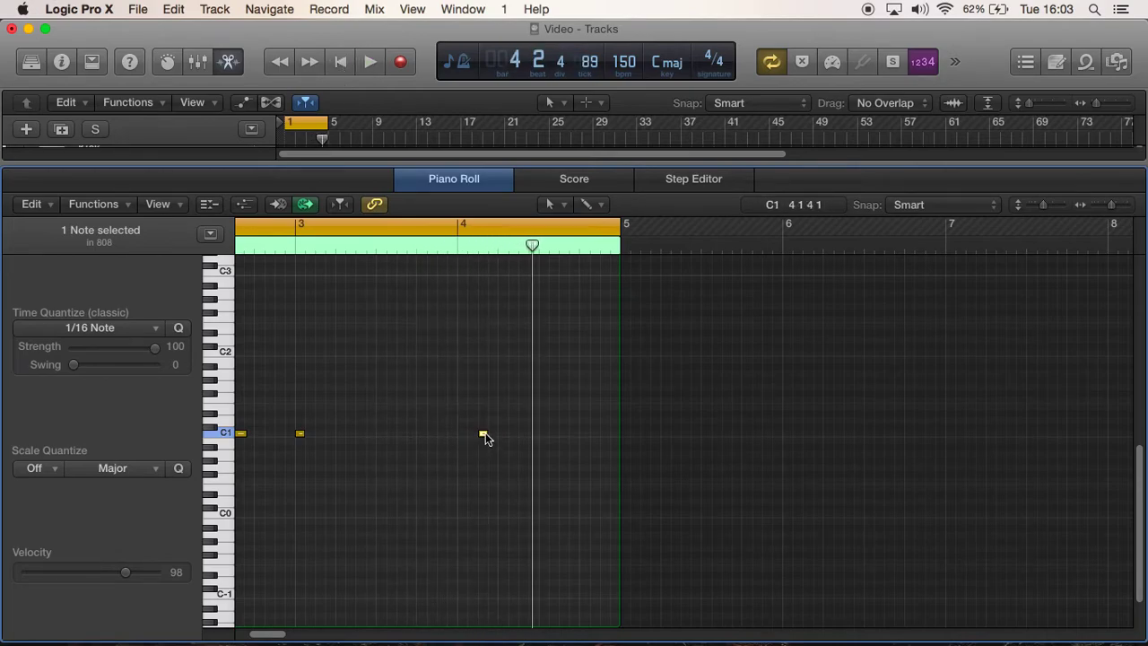
Step: Copy the C1 note at bar 4's third sixteenth onto beat 2 of bar 4 and play the loop
key("super+Right")
key("super+Right")
key("super+Right")
key("super+Right")
left_click_drag(283, 433, 383, 439)
key("space")
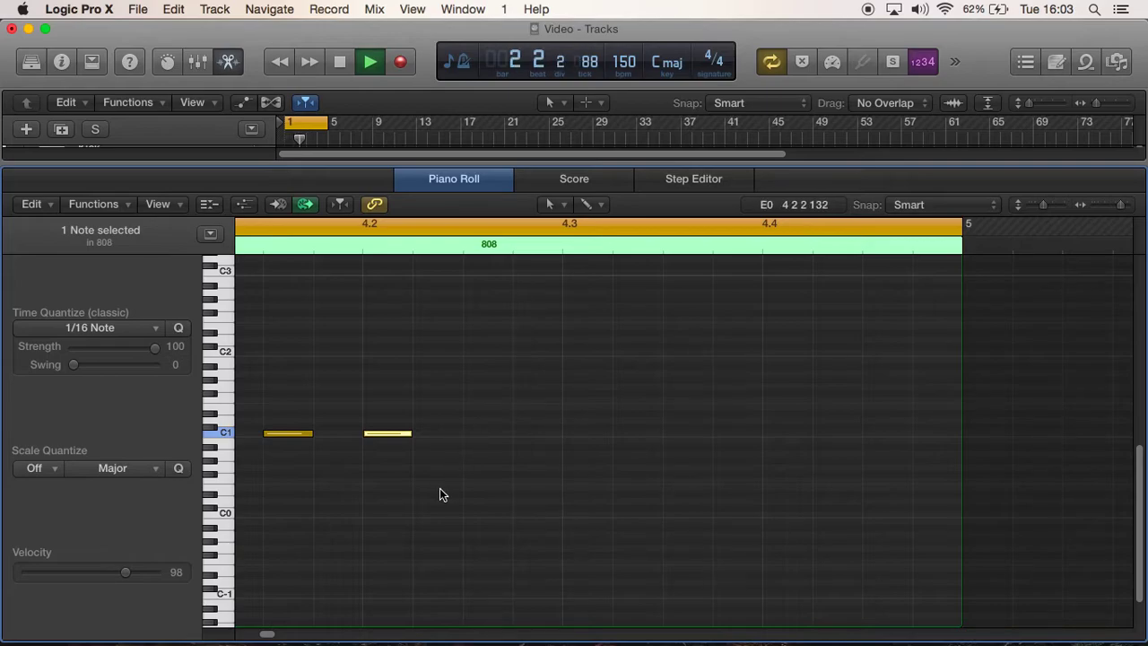
Step: Add C1 note copies in bar 4 on beat 1's fourth sixteenth and on beat 2's third sixteenth
key("super+Left")
key("super+Left")
key("super+Left")
key("super+Left")
key("super+Left")
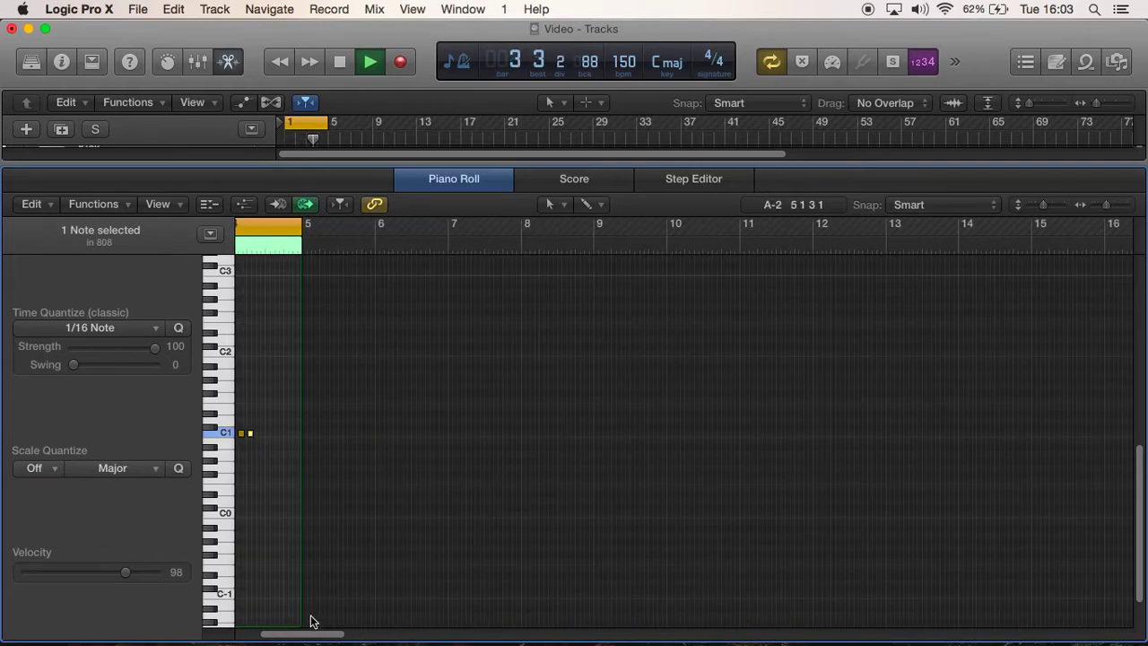
left_click_drag(305, 635, 295, 633)
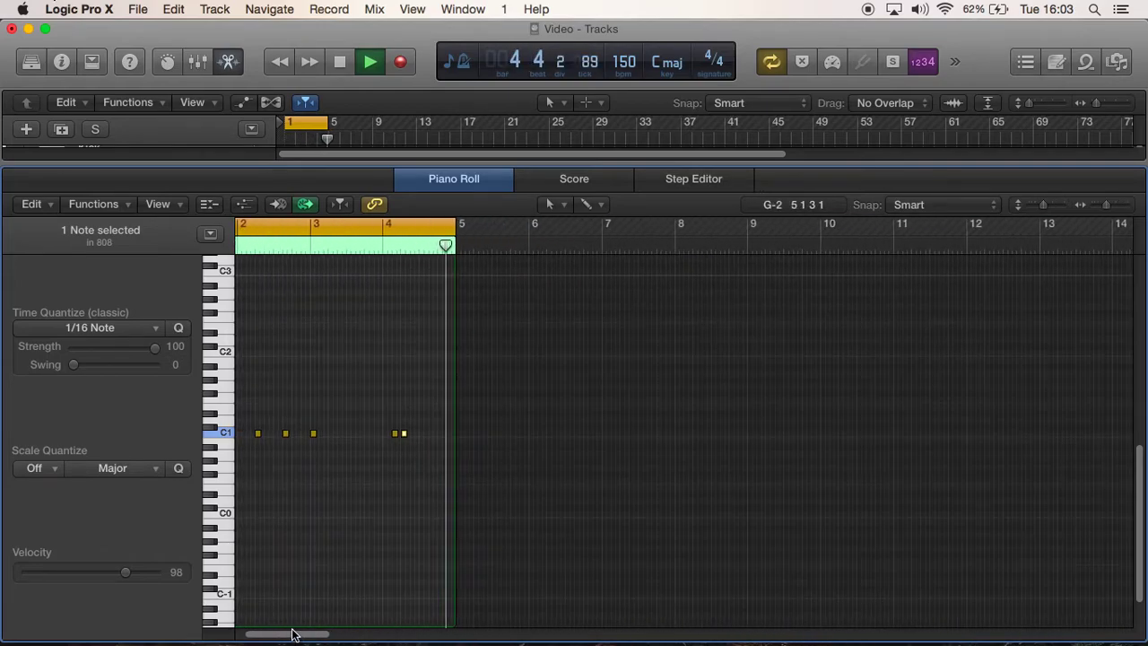
key("super+Right")
key("super+Right")
key("super+Right")
key("super+Right")
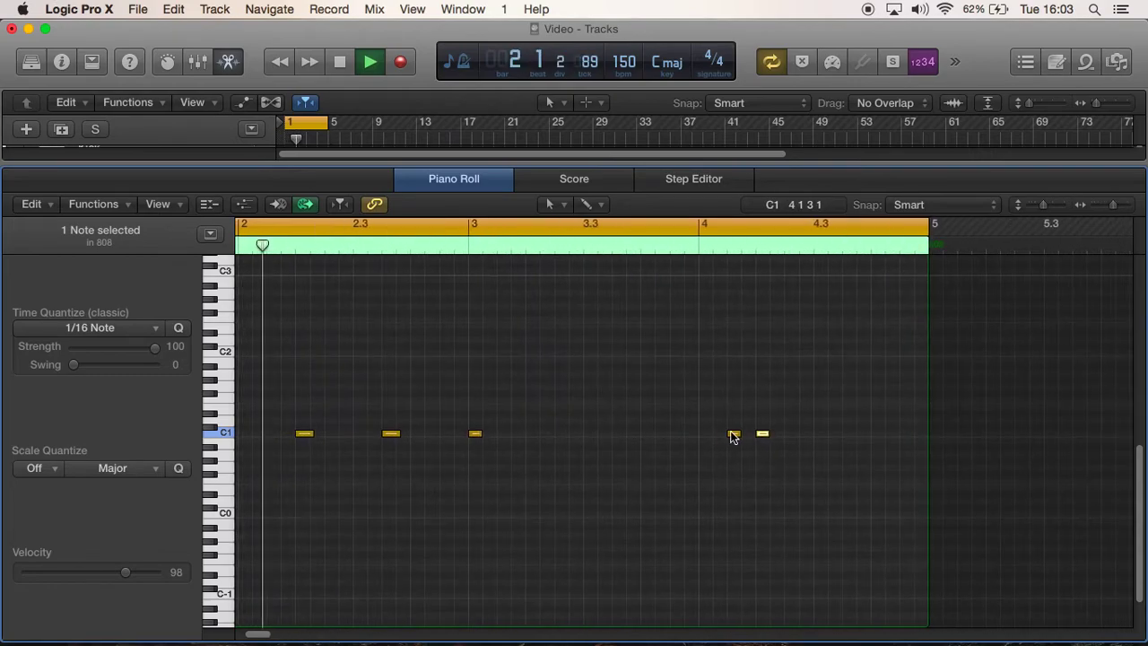
left_click_drag(732, 433, 749, 435)
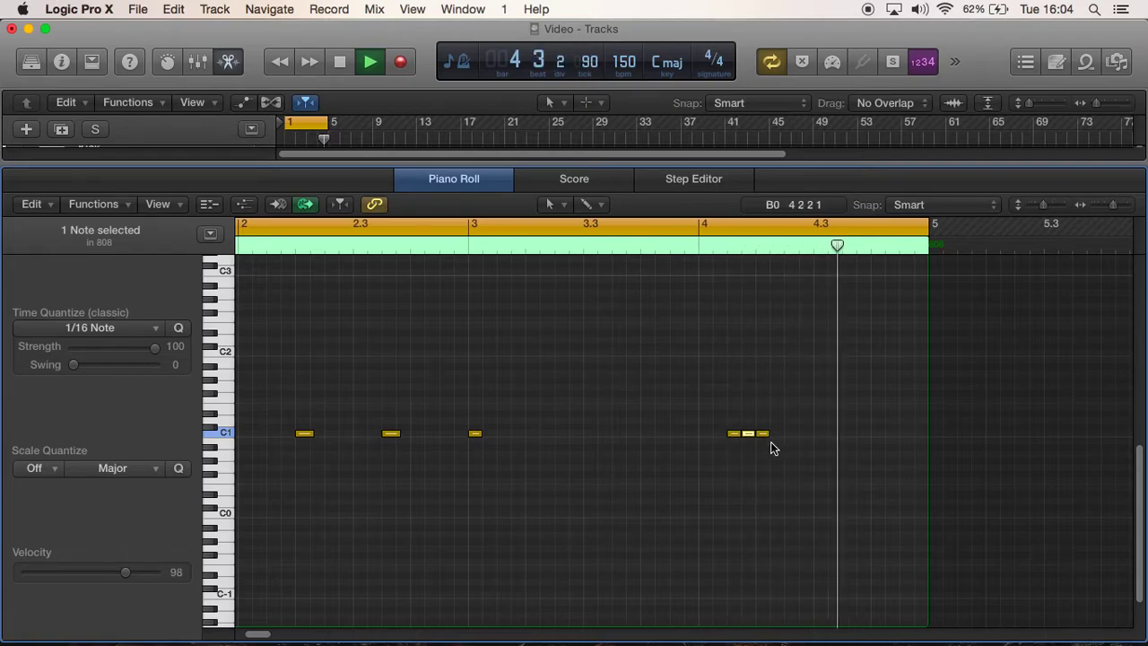
left_click_drag(761, 437, 792, 438)
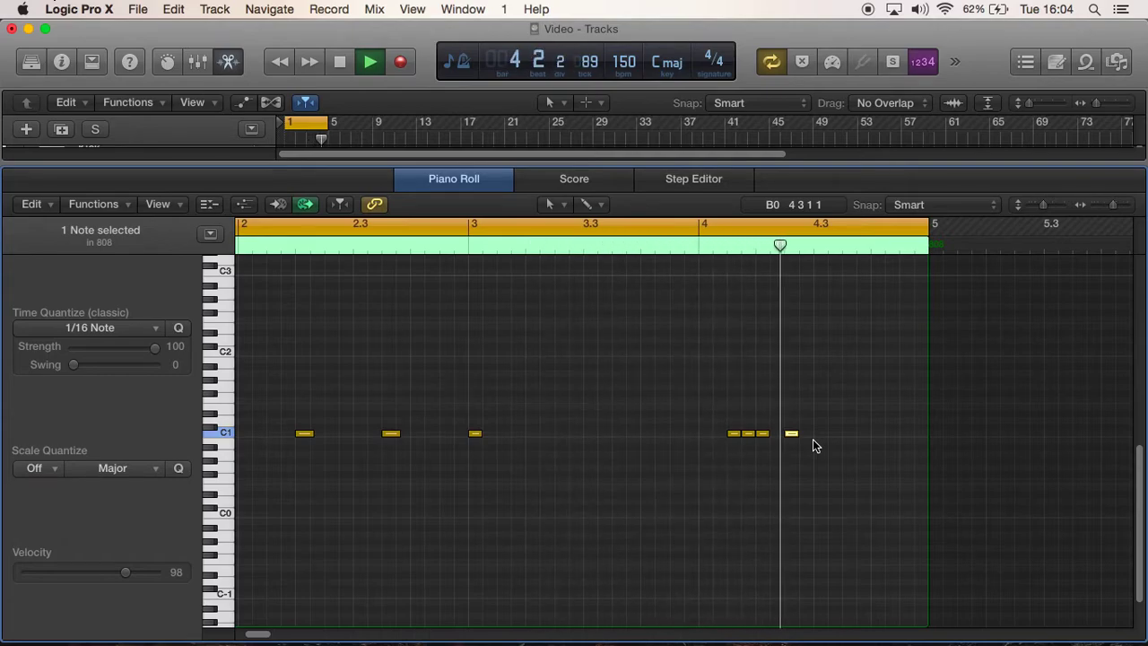
Step: Copy bar 4's last note and settle the copy on beat 3's third sixteenth by listening to the loop
left_click_drag(794, 438, 821, 437)
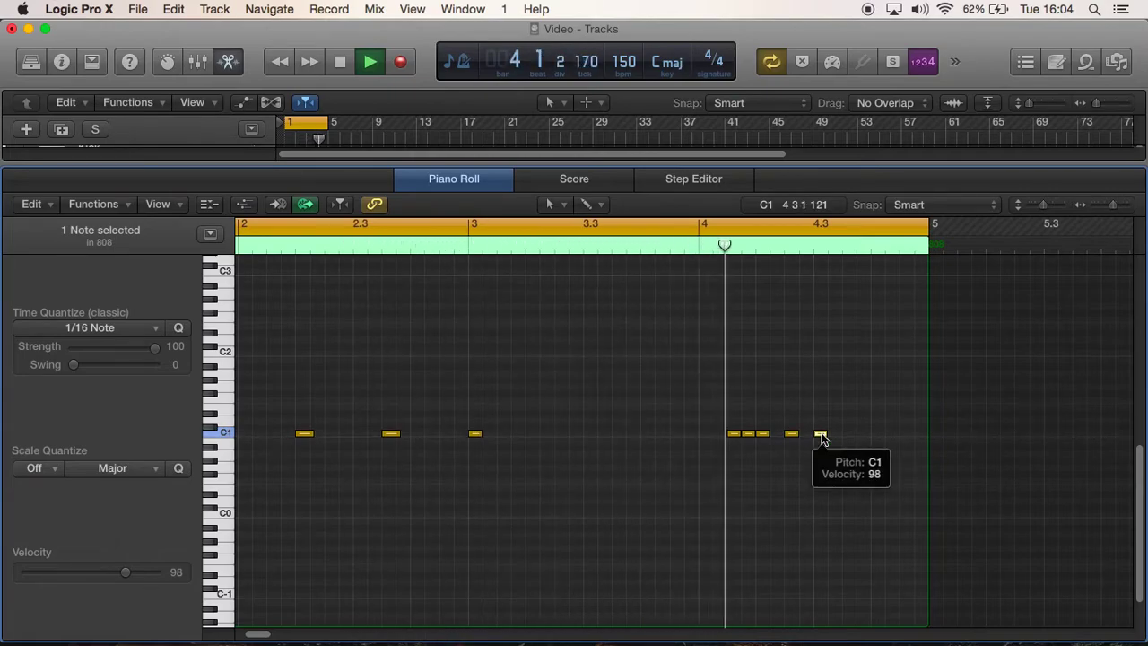
left_click_drag(821, 438, 879, 436)
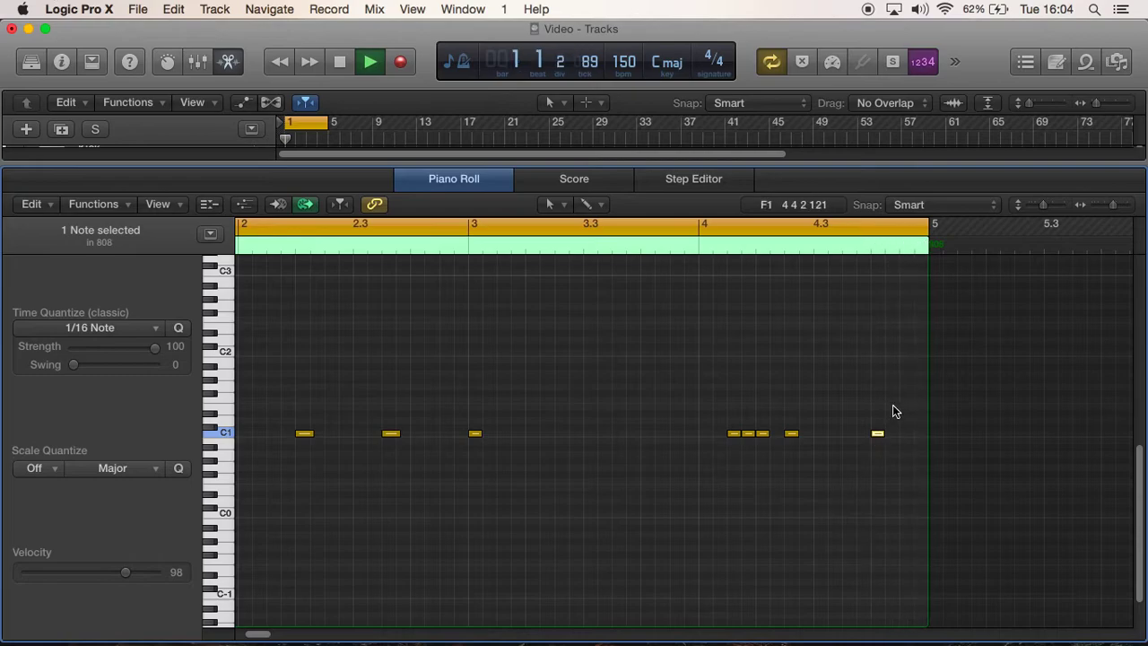
left_click_drag(876, 436, 862, 435)
left_click(826, 474)
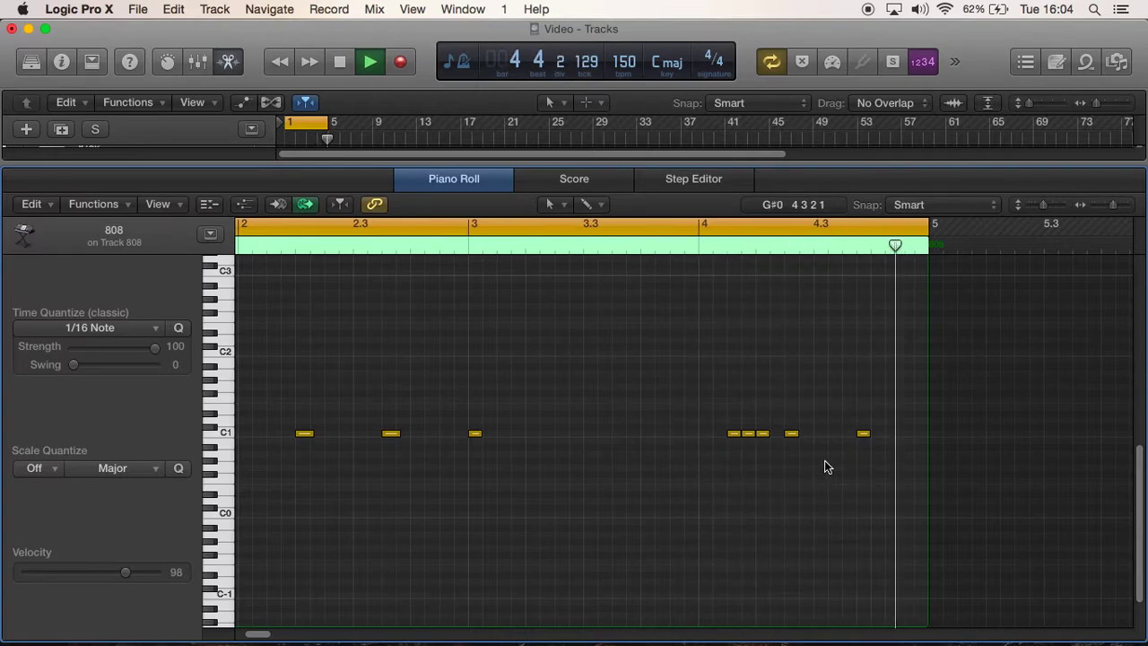
left_click_drag(863, 434, 849, 436)
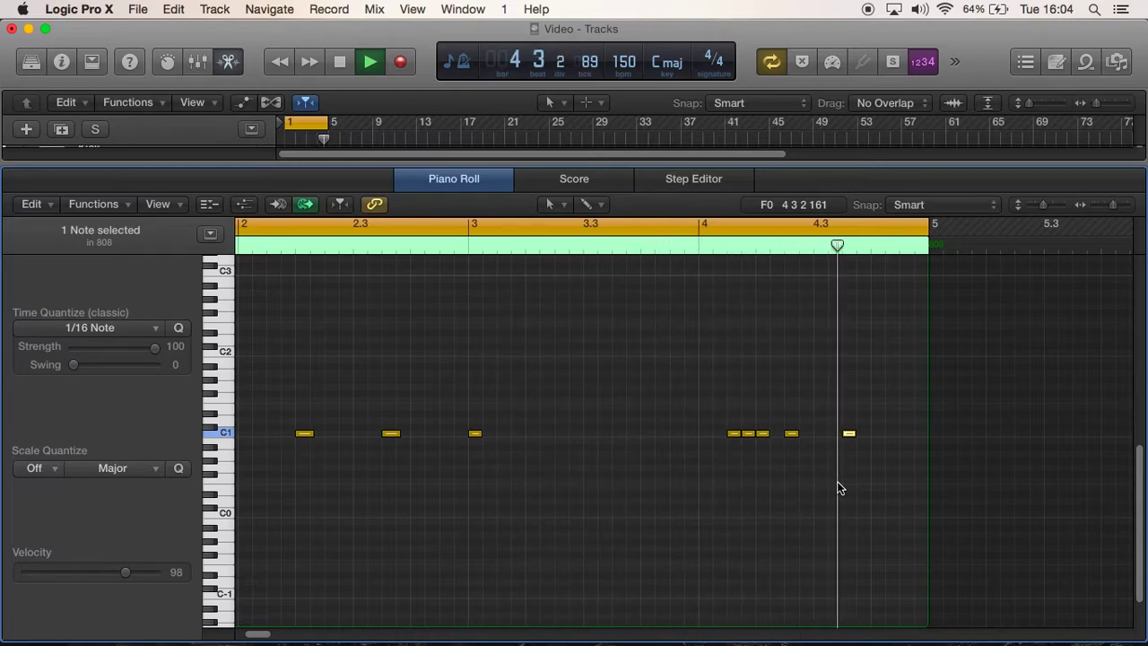
Step: Close the note editor, copy the 808 region onto the Kick track at bar 1, and play the loop
left_click(229, 65)
left_click(338, 64)
left_click(338, 65)
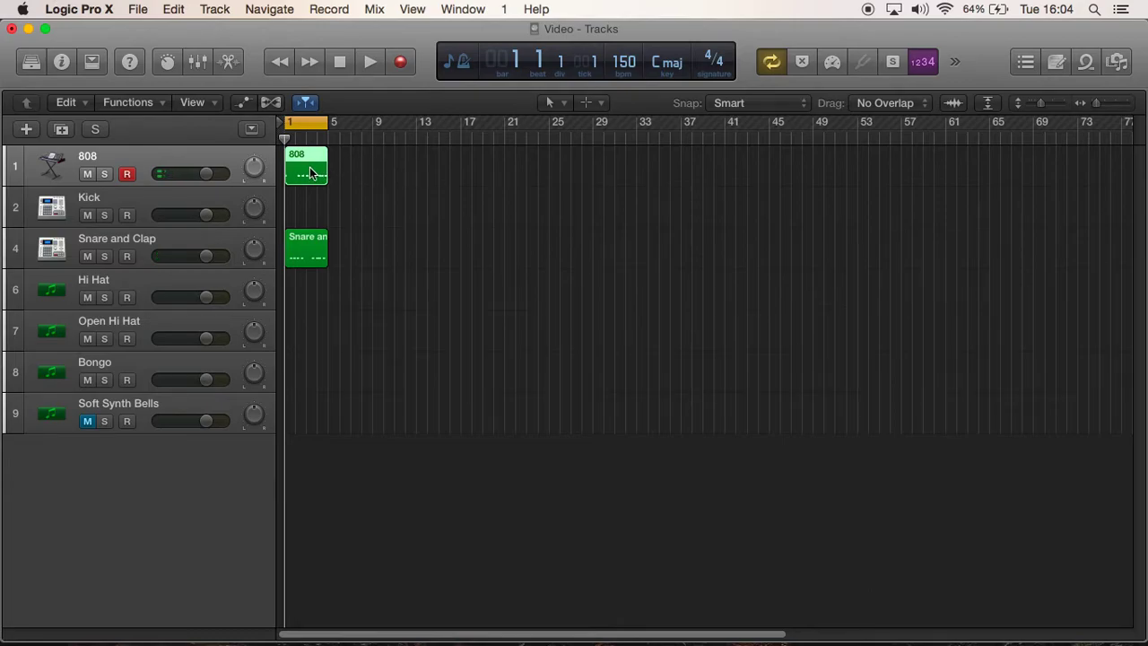
left_click_drag(309, 167, 306, 194)
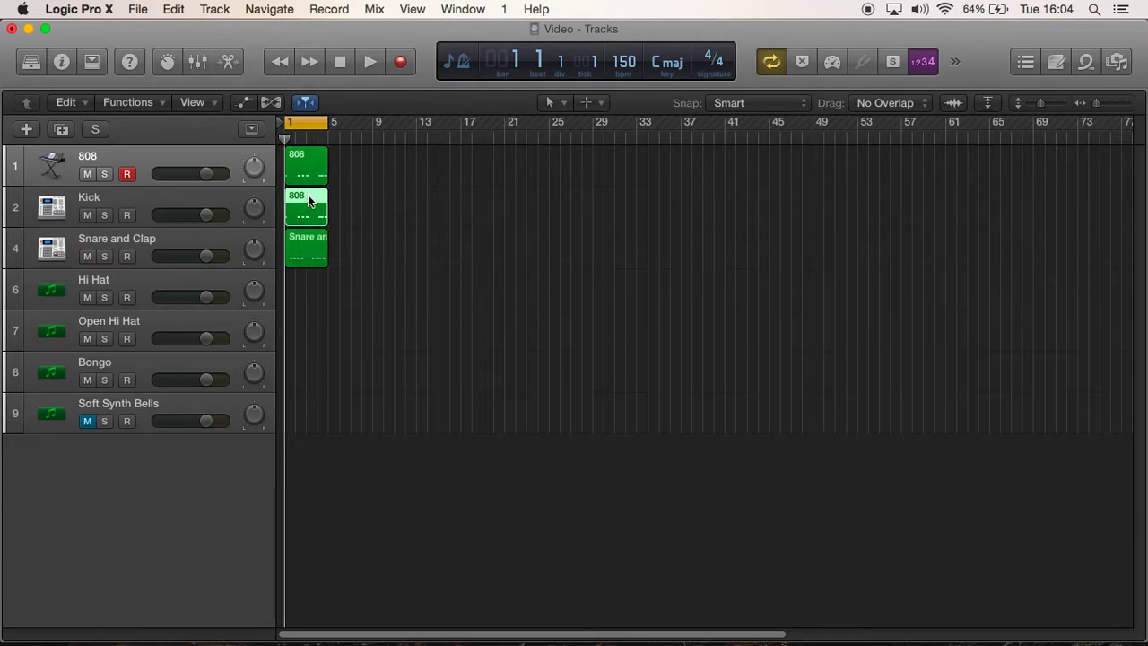
left_click(370, 61)
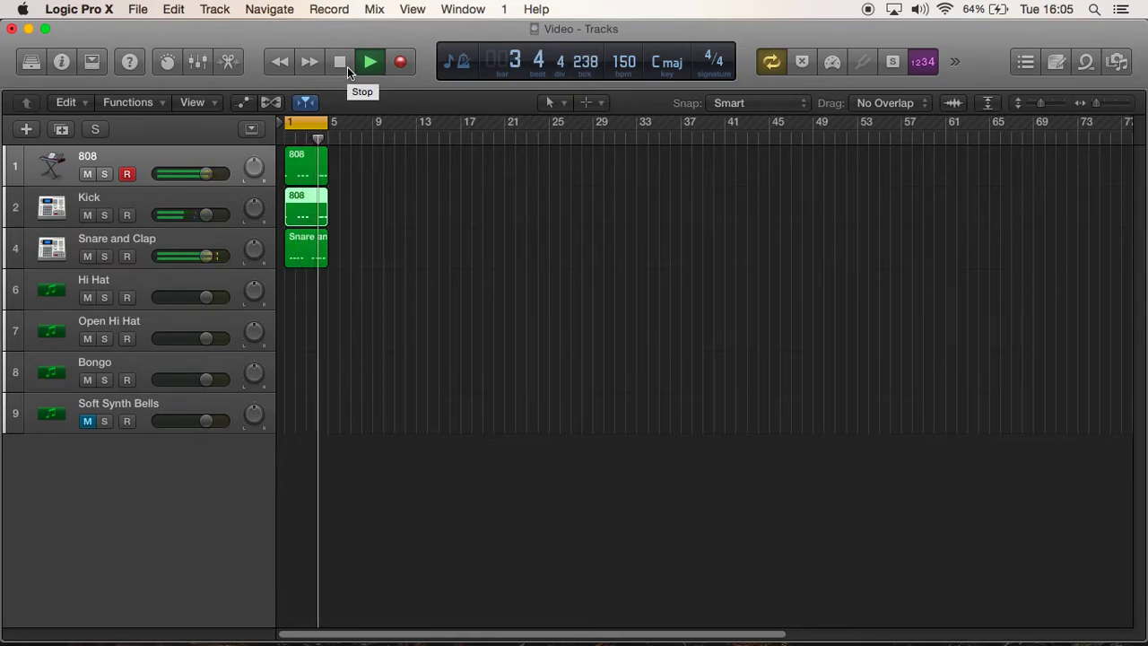
left_click(347, 66)
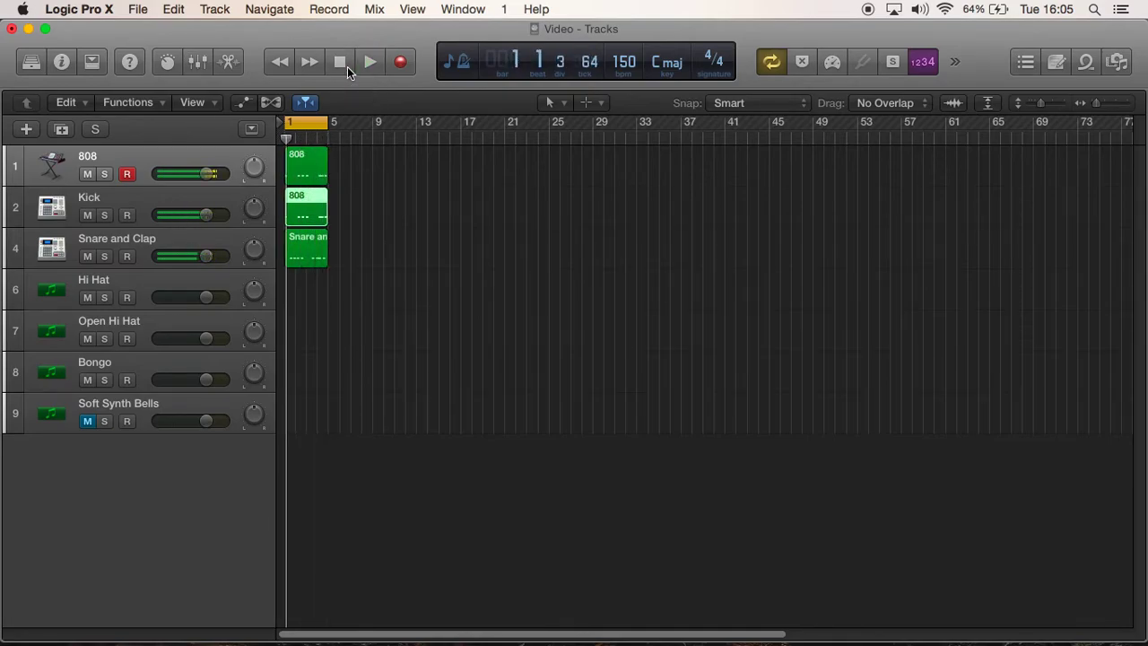
Step: Draw a region on the Hi Hat track at bar 1 with the Pencil tool and extend it to 4 bars
left_click(118, 280)
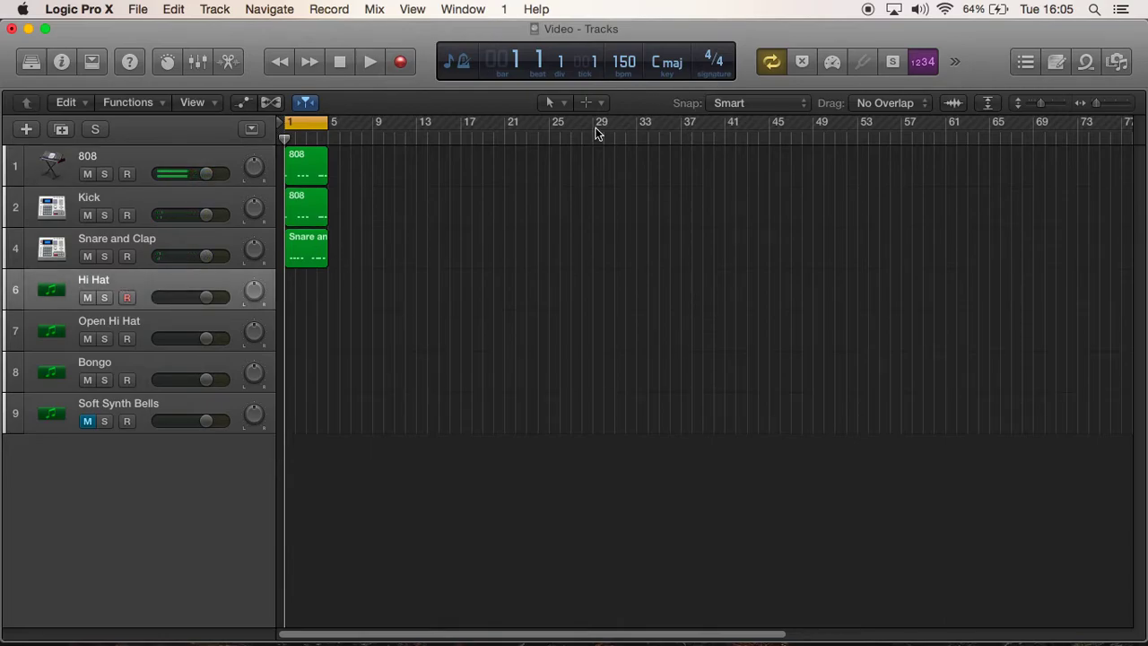
left_click(554, 104)
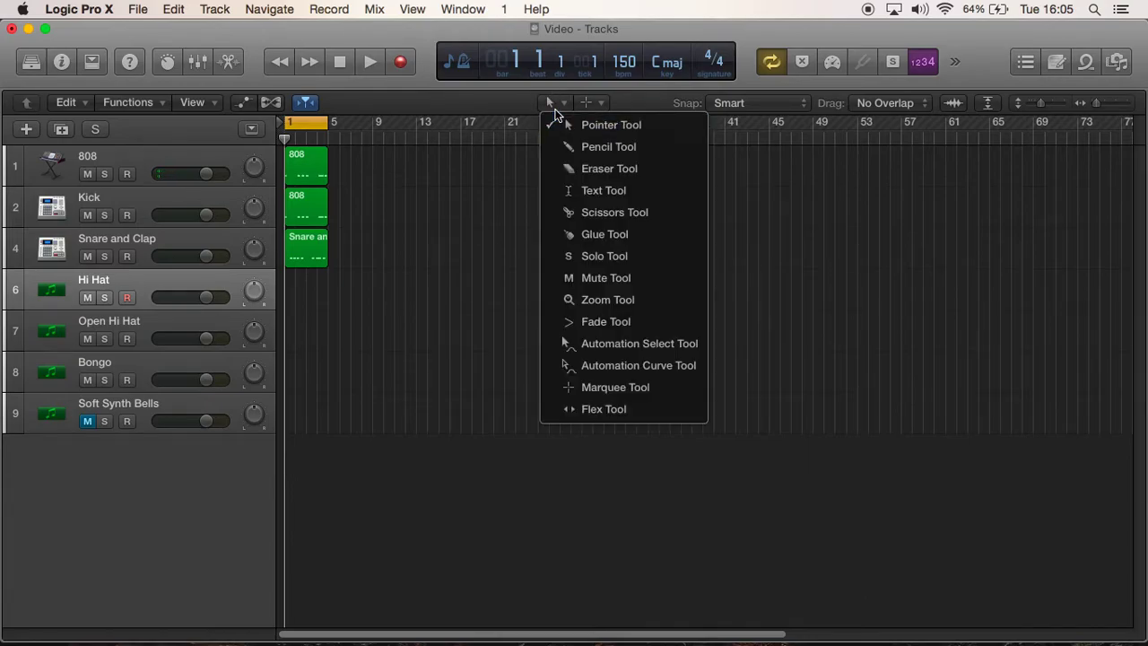
left_click(559, 145)
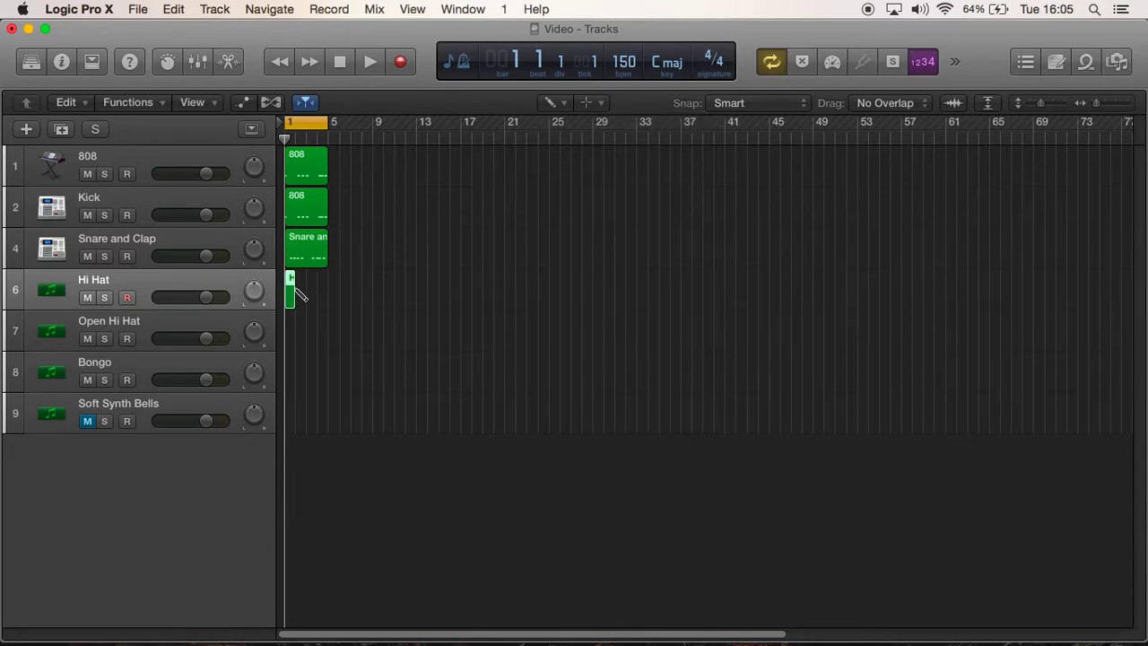
left_click_drag(294, 300, 322, 300)
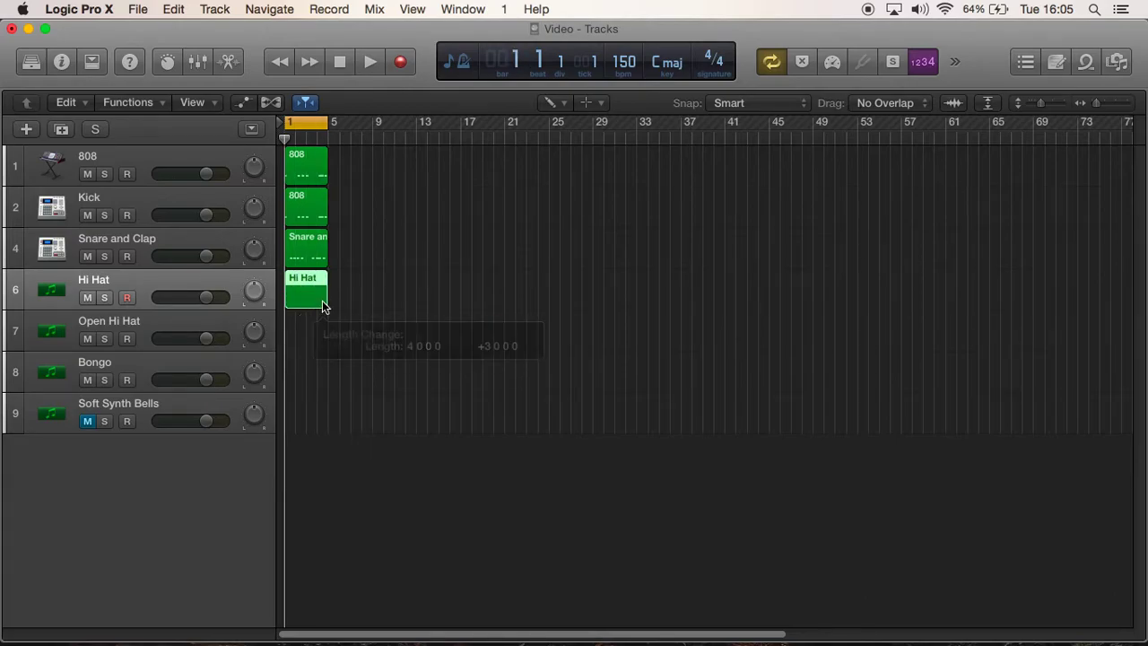
left_click(550, 102)
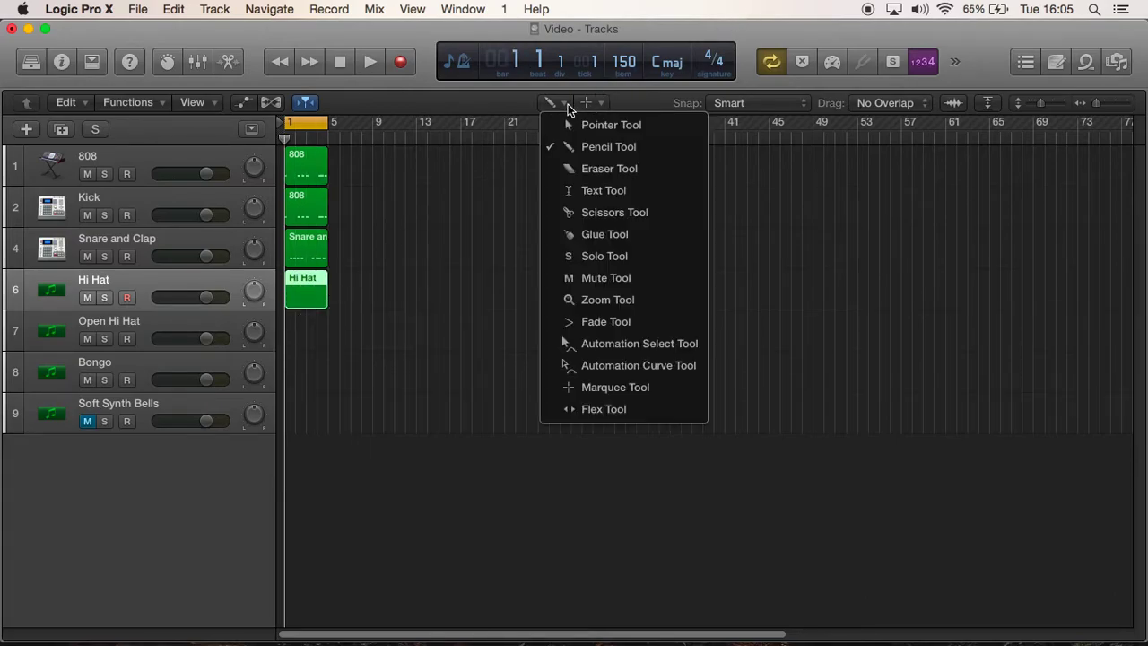
left_click(557, 122)
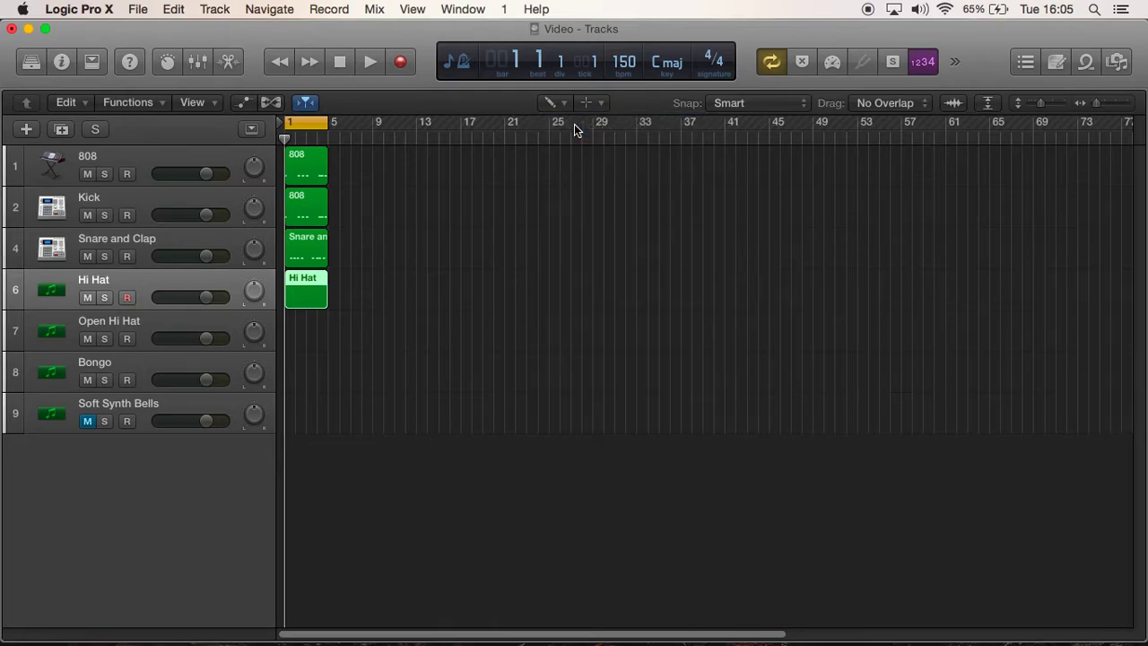
Step: Open the Hi Hat region for note editing and draw an A3 sixteenth note at the start of bar 1
double_click(302, 295)
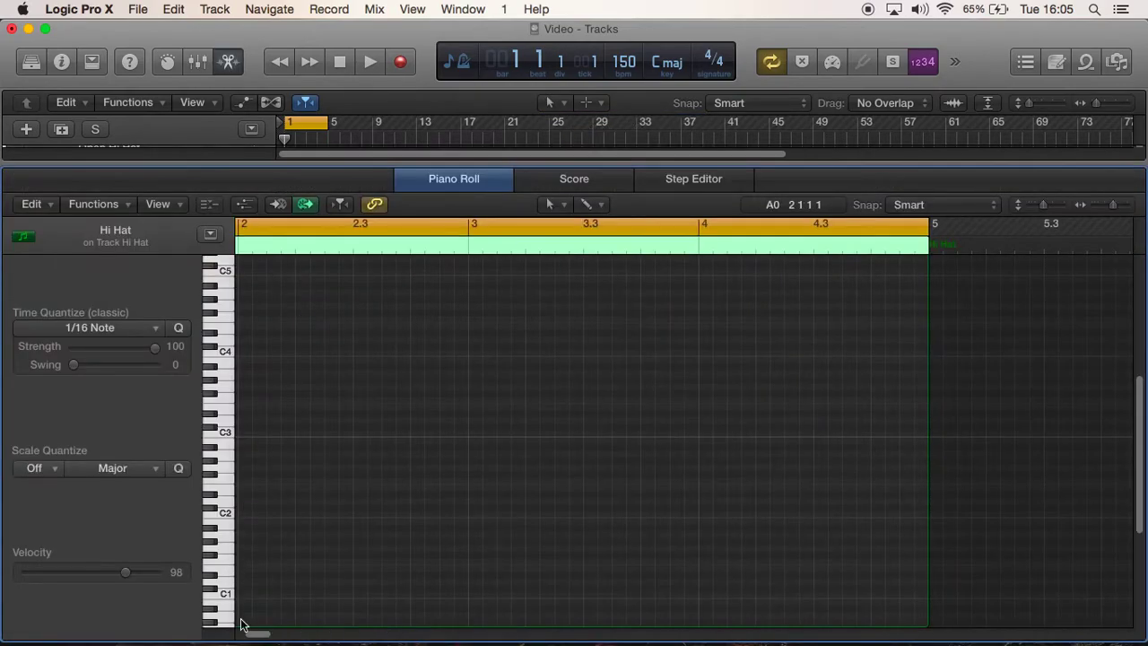
left_click_drag(252, 637, 239, 638)
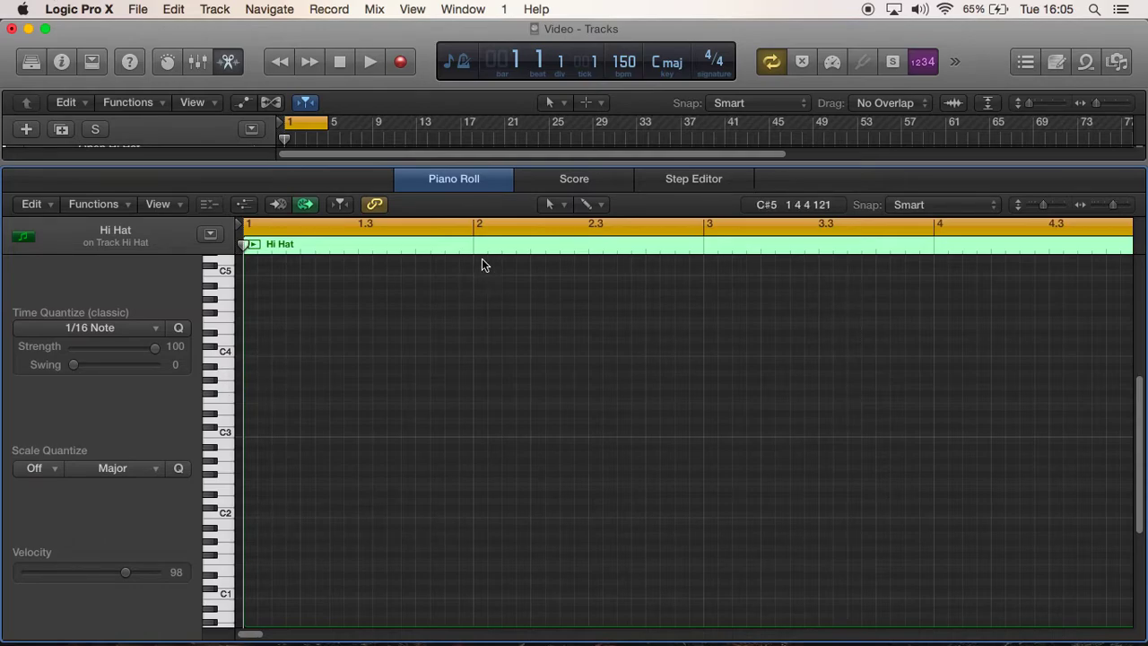
left_click(558, 204)
left_click(574, 248)
left_click(251, 375)
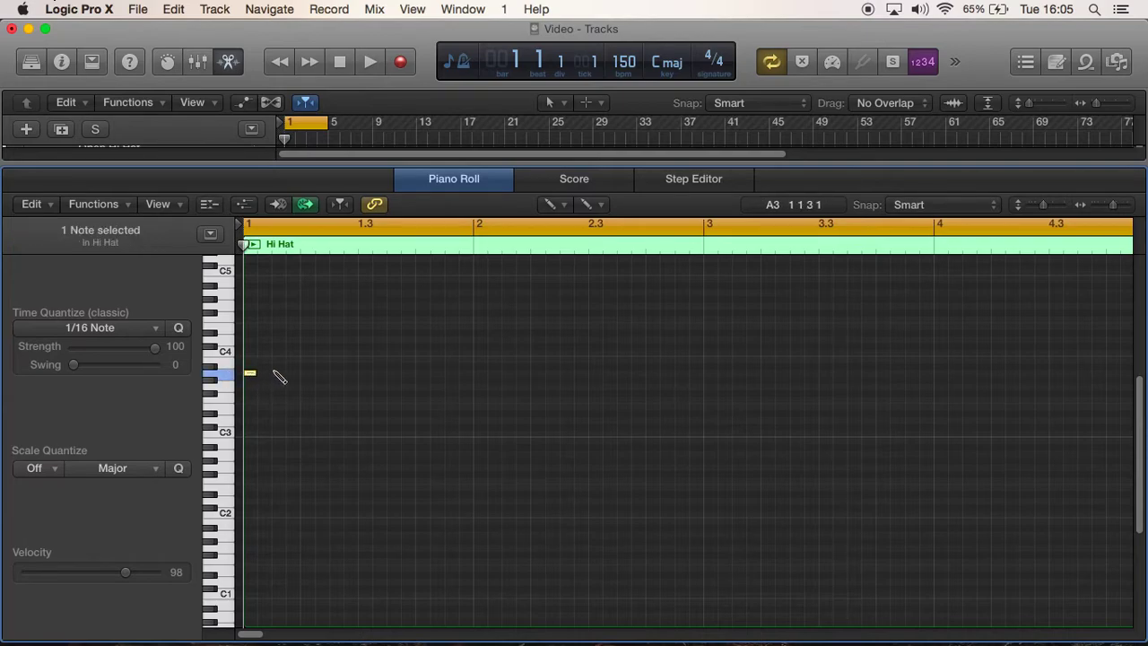
Step: Continue the A3 hi-hat notes on every eighth through bar 1 to the start of bar 2, checking playback
left_click(370, 61)
left_click(343, 61)
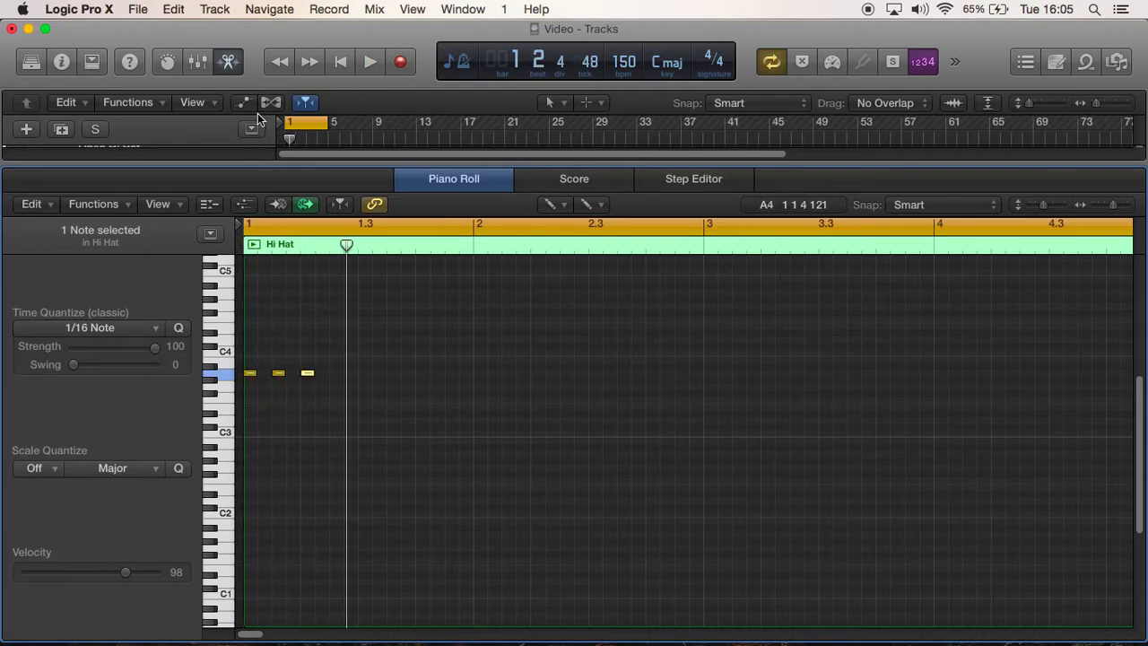
left_click(368, 62)
left_click(348, 63)
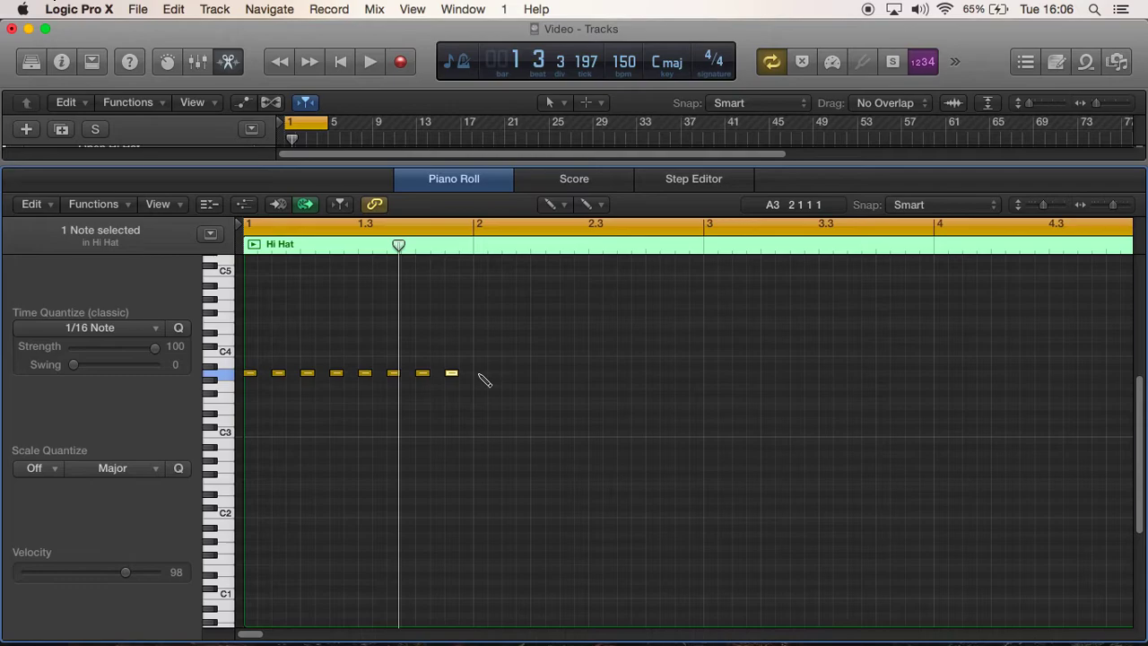
left_click(367, 61)
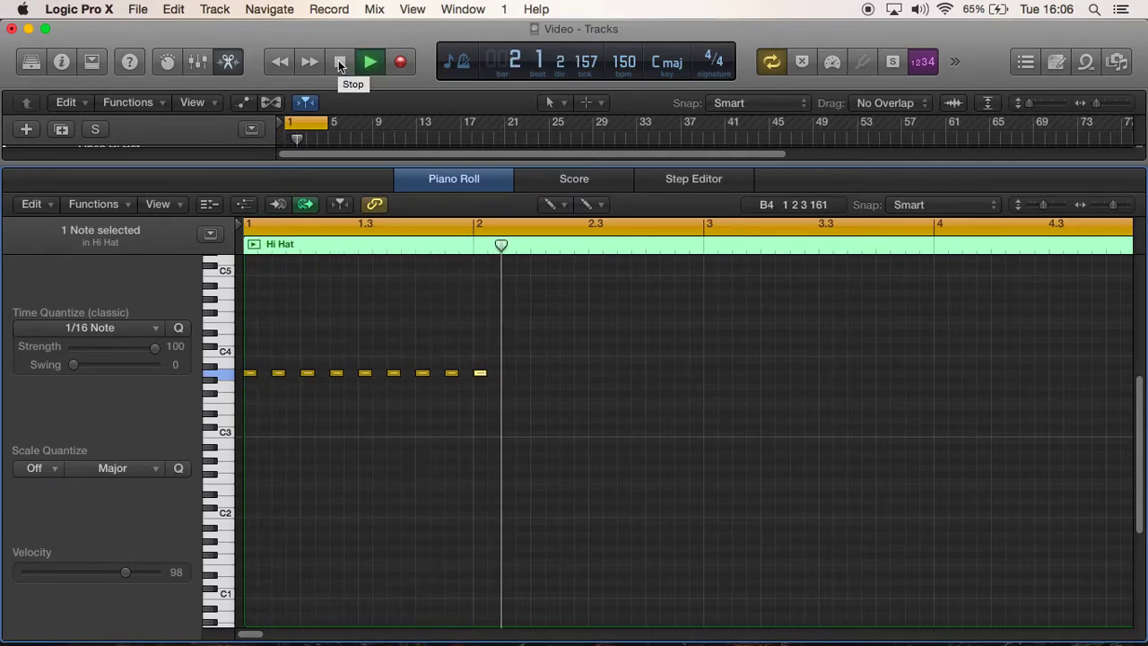
left_click(340, 63)
Step: Delete the stray note above bar 2 and copy bar 1's eight hi-hat notes into bars 2 and 3
left_click(490, 333)
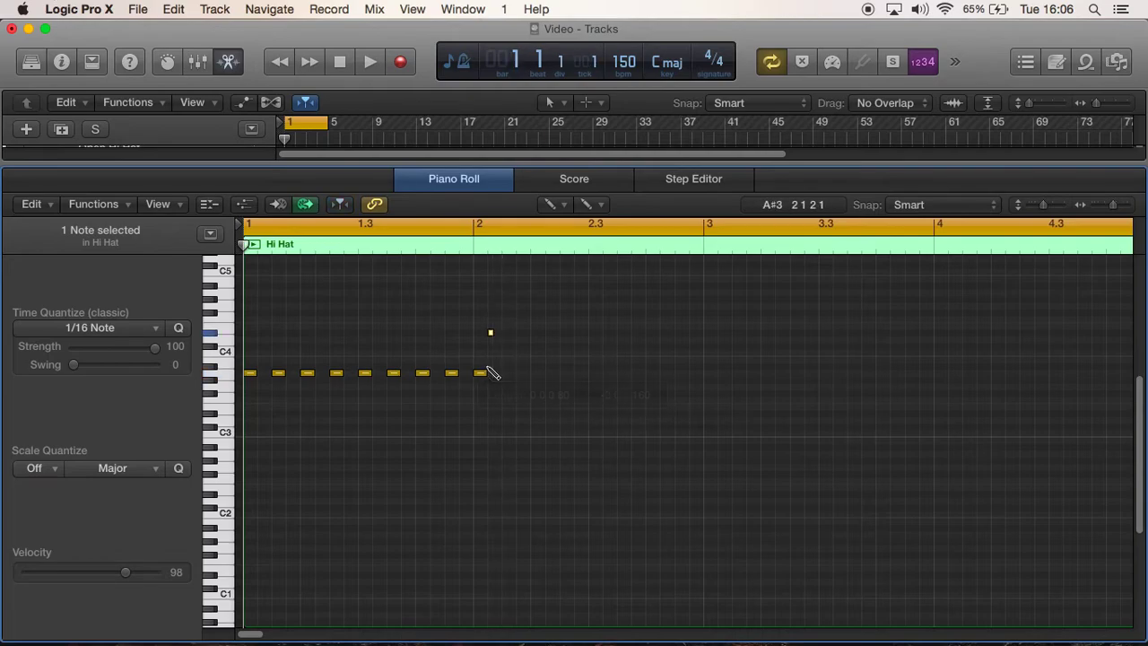
left_click(581, 208)
left_click(585, 224)
left_click_drag(517, 313, 715, 375)
key("Delete")
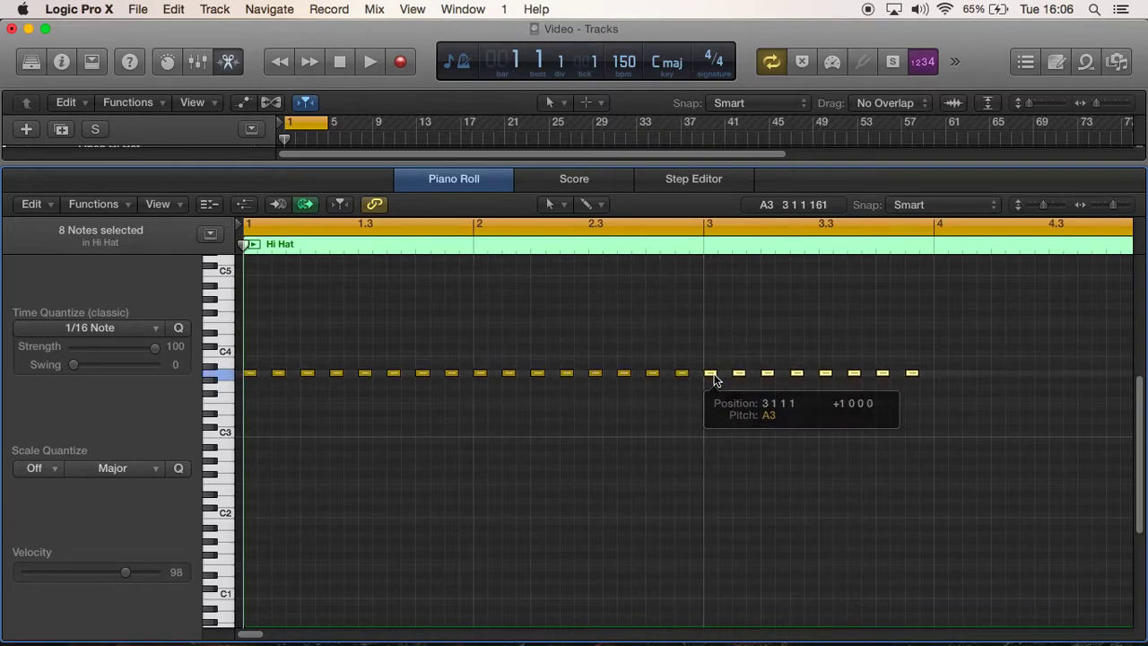
Step: Copy bar 3's eight hi-hat notes into bar 4, play the loop, and return to bar 1
key("super+Left")
key("super+Left")
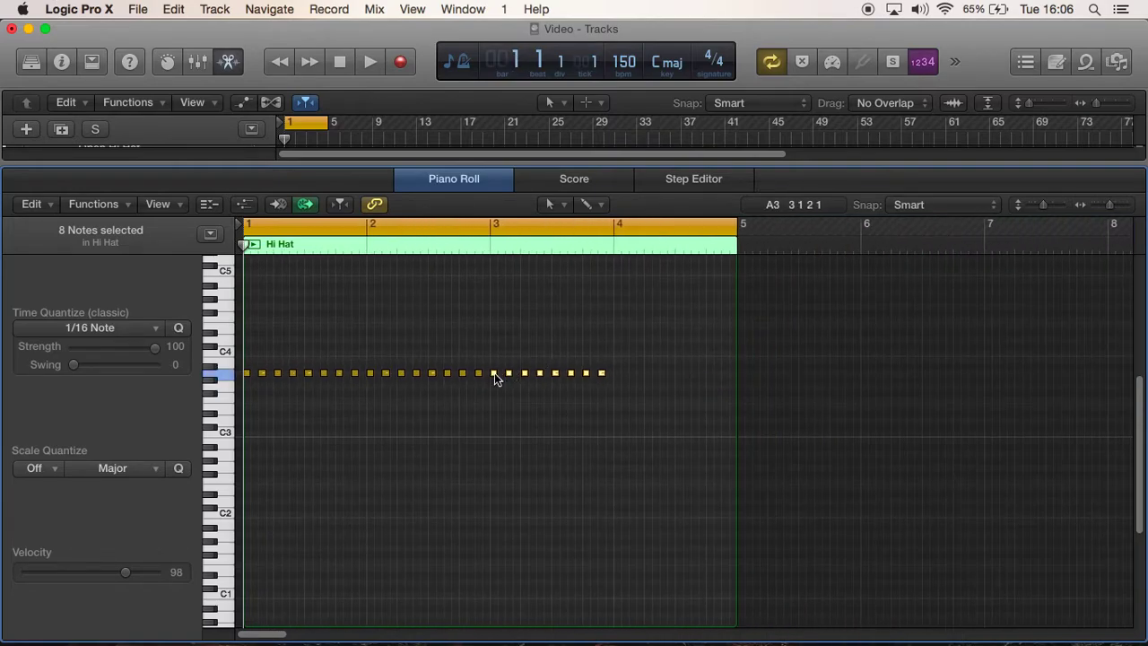
left_click_drag(493, 373, 618, 373)
key("space")
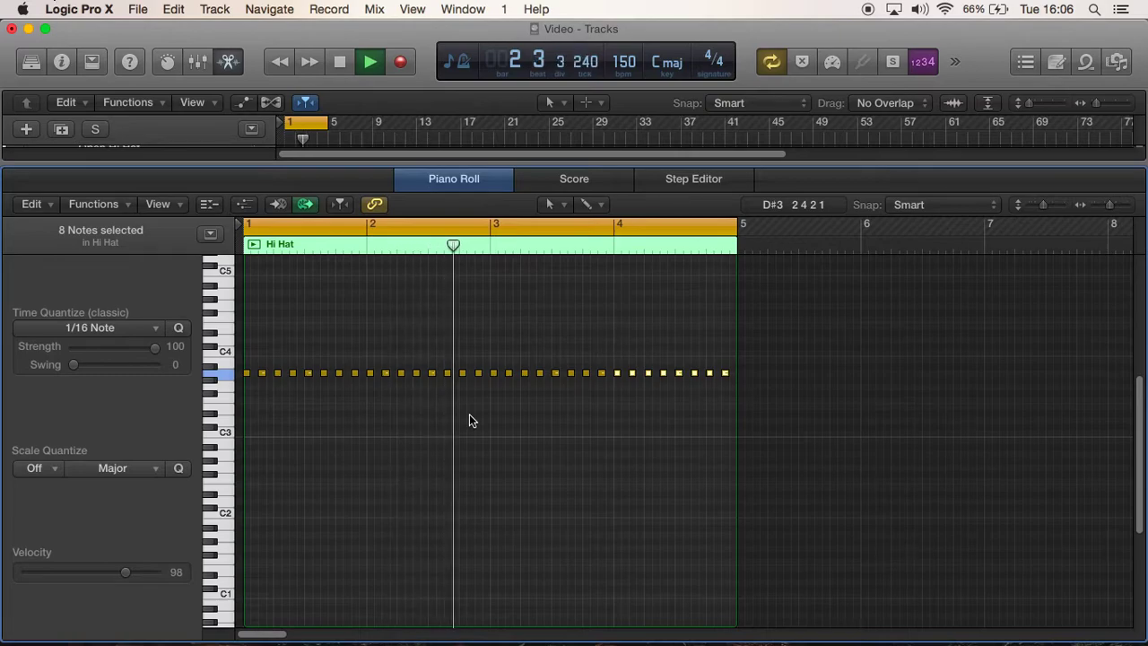
key("super+Right")
key("super+Right")
key("super+Right")
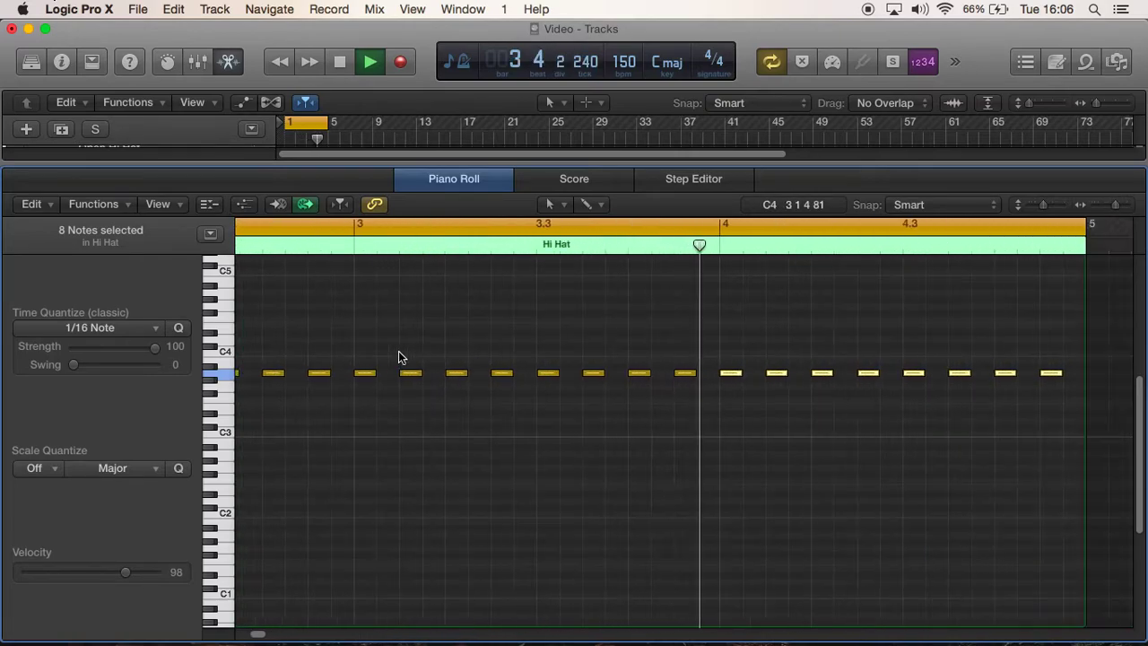
left_click(340, 62)
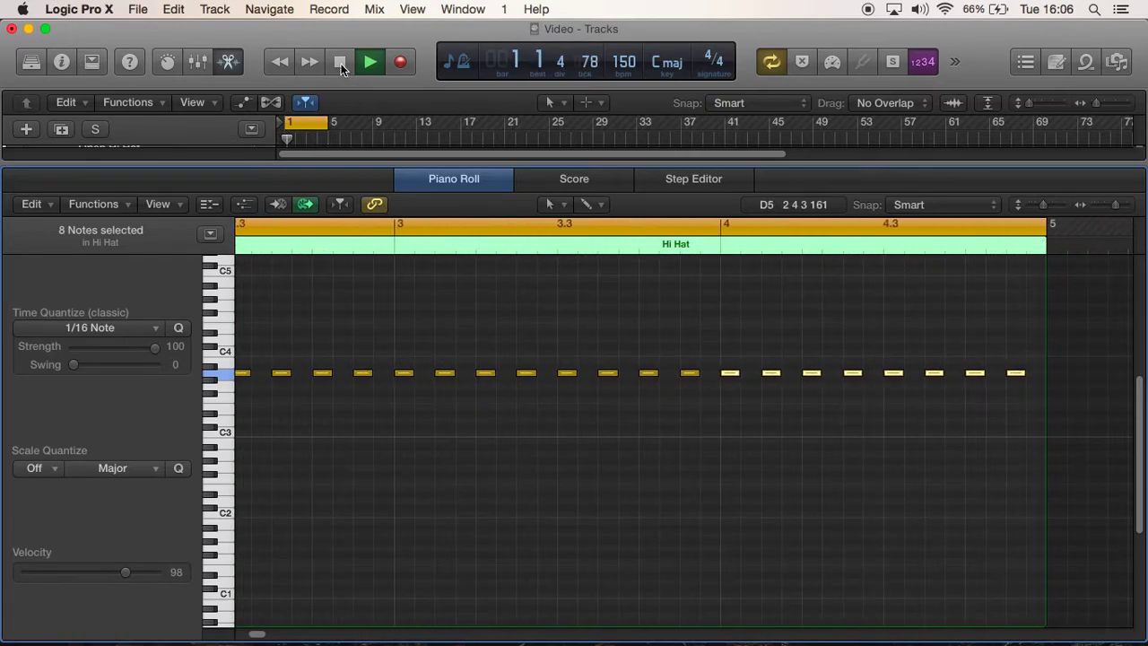
left_click(341, 63)
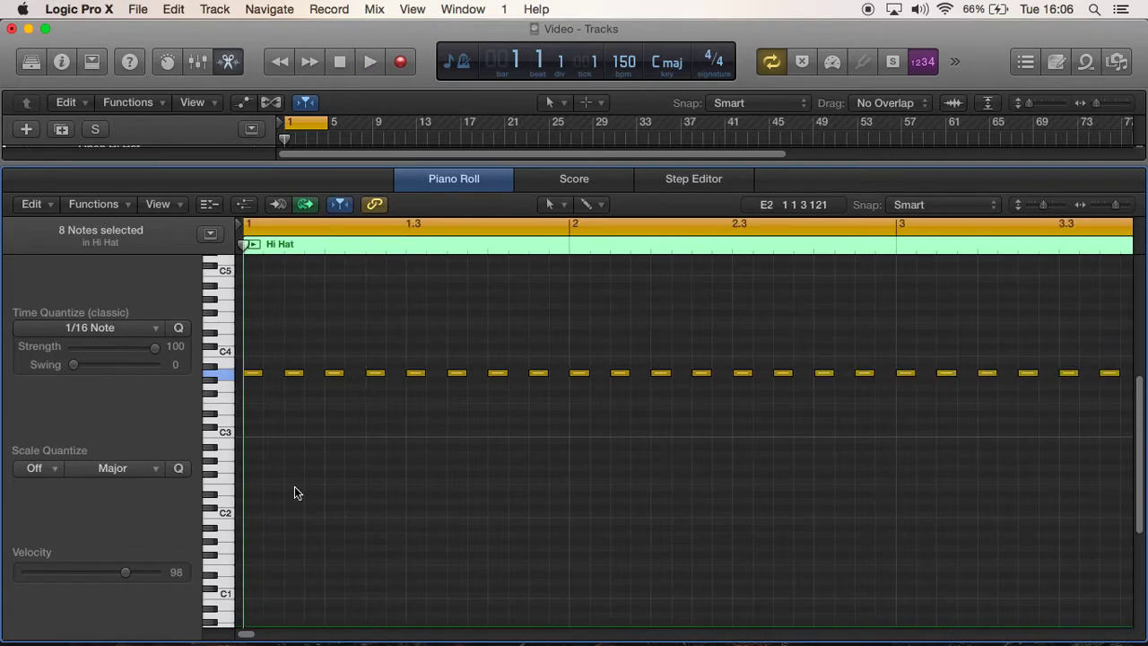
Step: Shorten all the hi-hat notes in bars 1 to 4 together to a length of 0 0 0 123
left_click(289, 435)
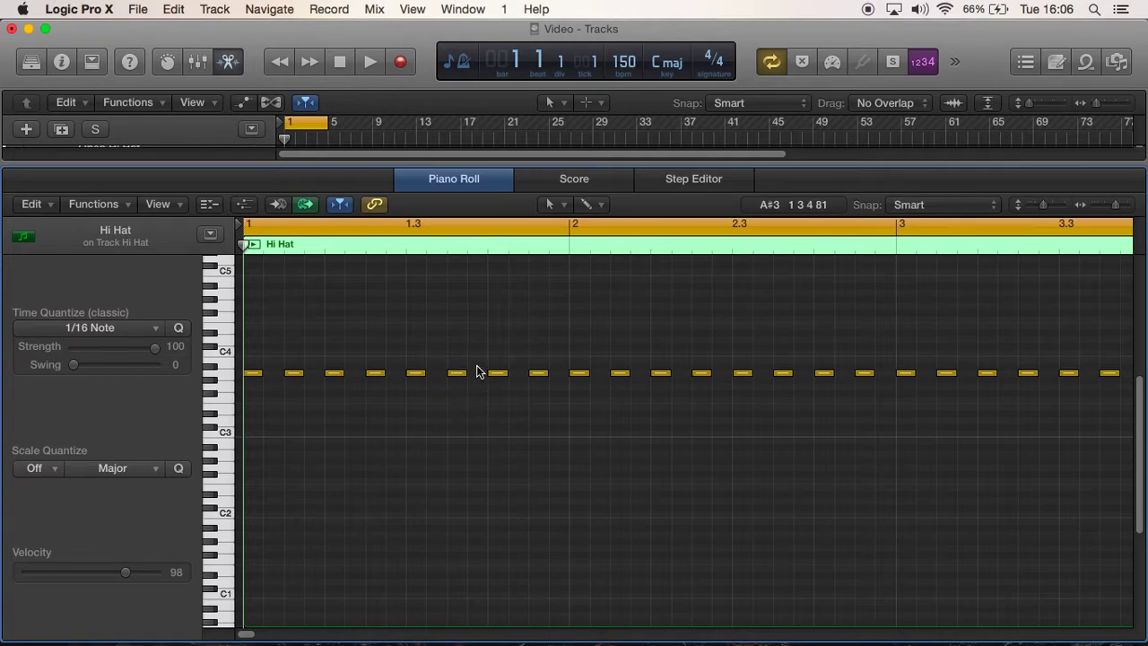
scroll(488, 374, "up", 5)
scroll(487, 373, "down", 2)
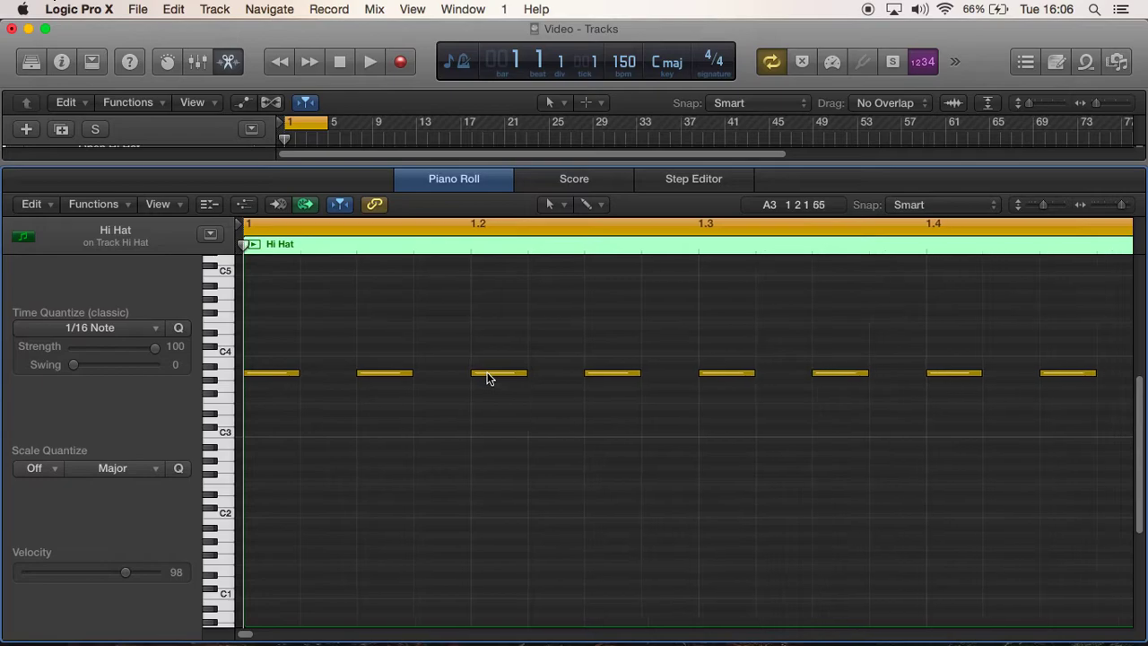
scroll(457, 377, "down", 8)
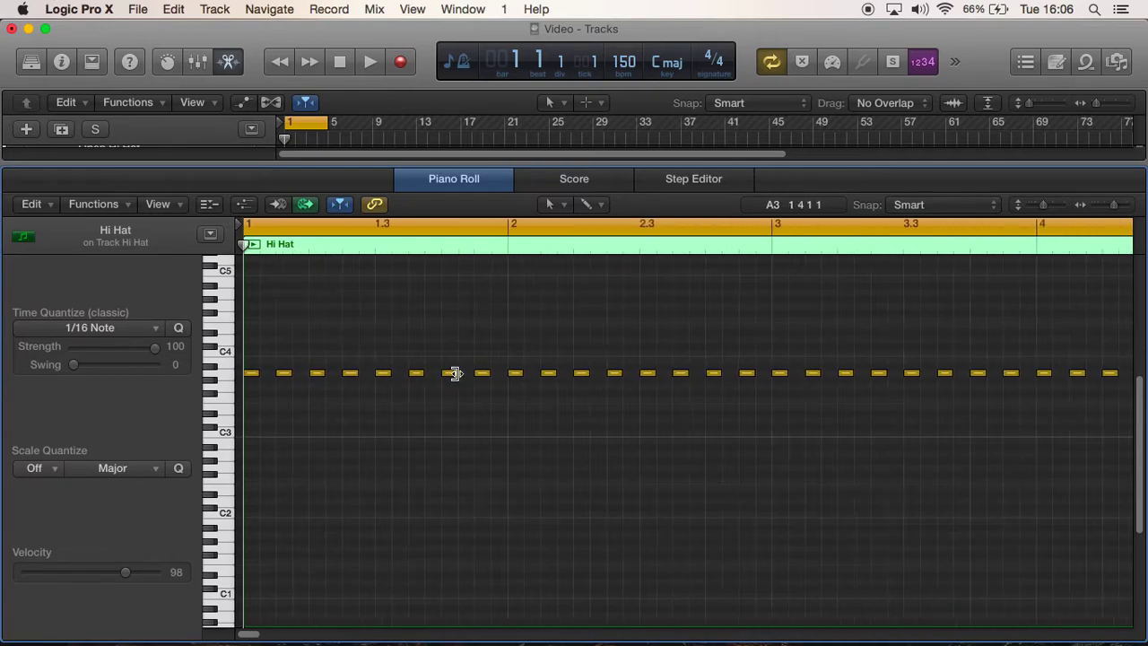
left_click_drag(1054, 344, 244, 442)
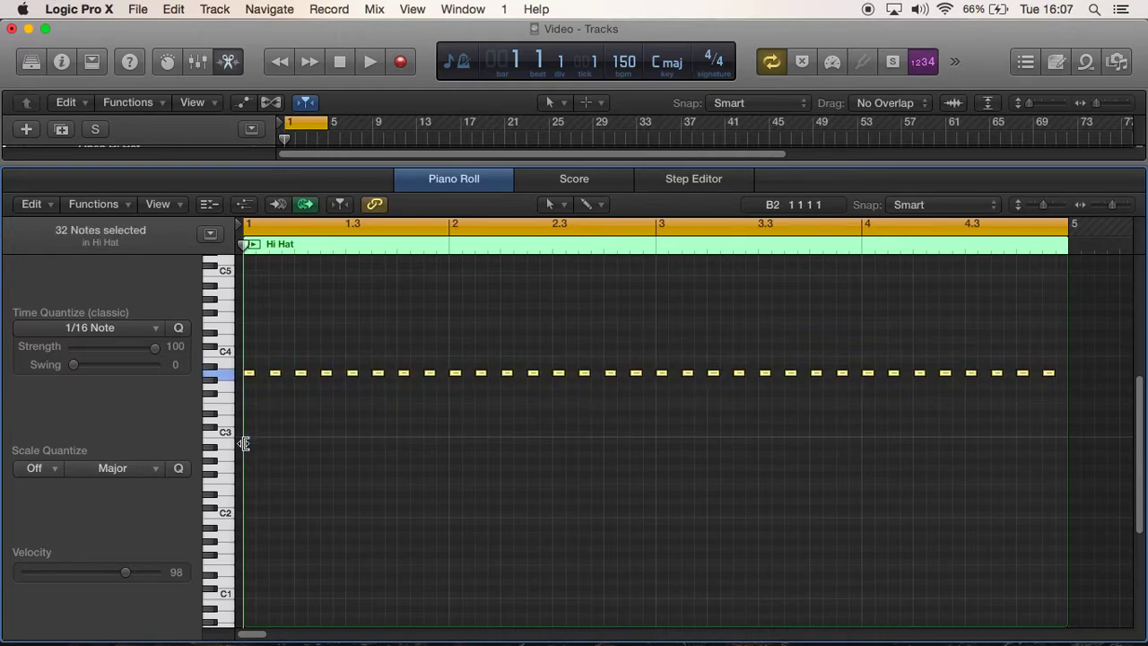
scroll(244, 442, "up", 10)
left_click_drag(303, 374, 268, 372)
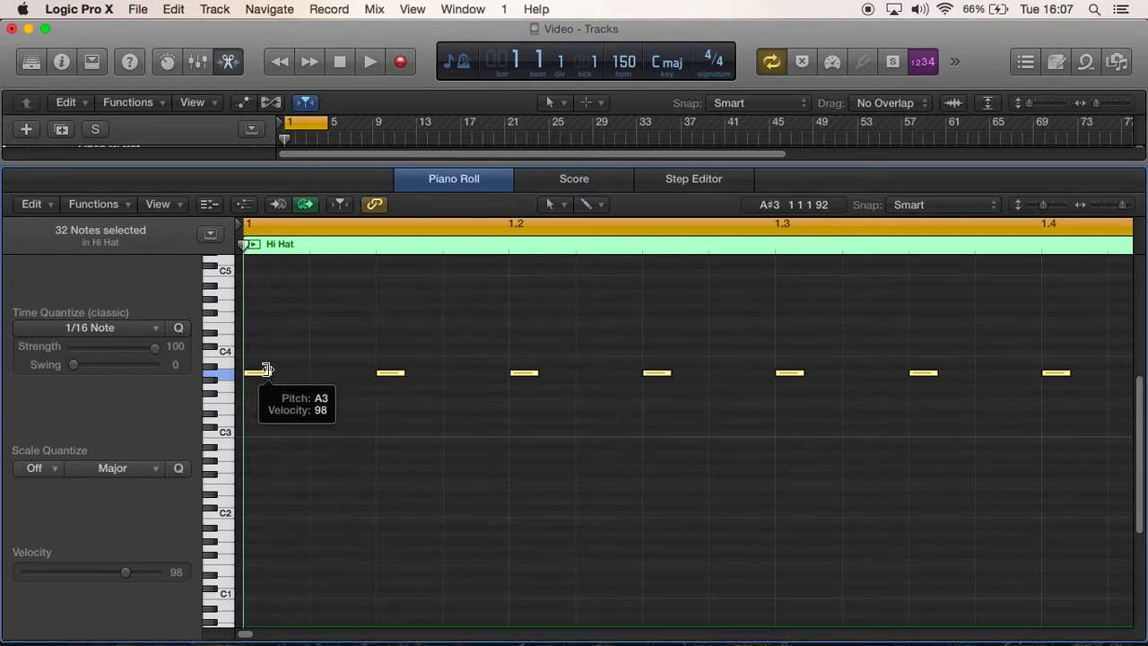
scroll(290, 363, "up", 5)
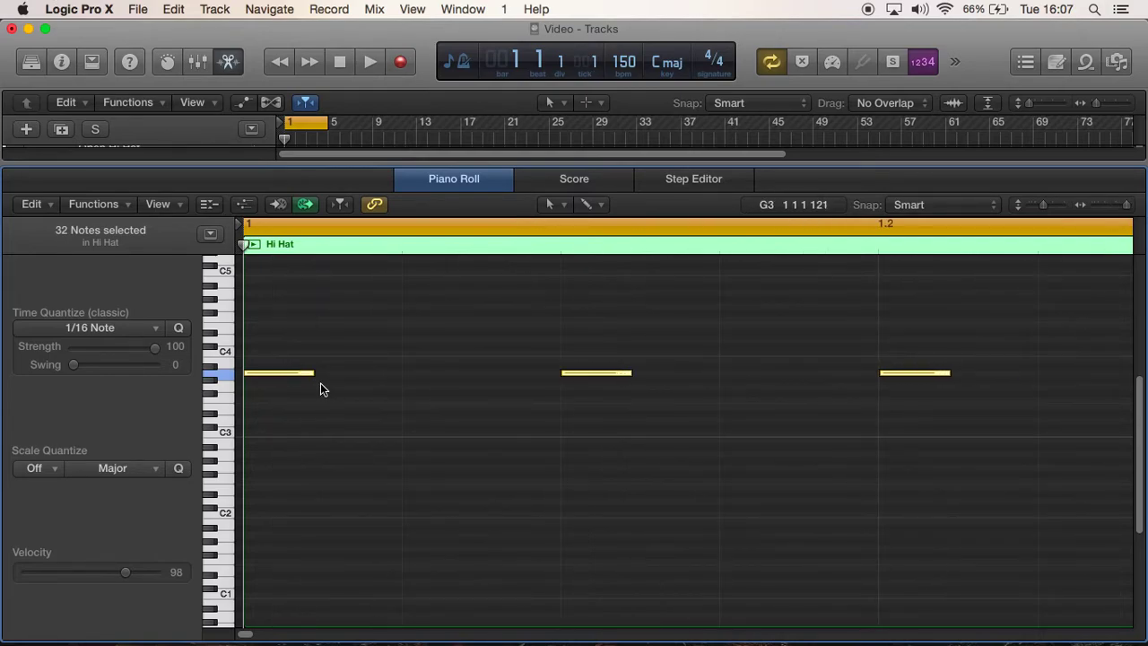
left_click_drag(310, 374, 320, 372)
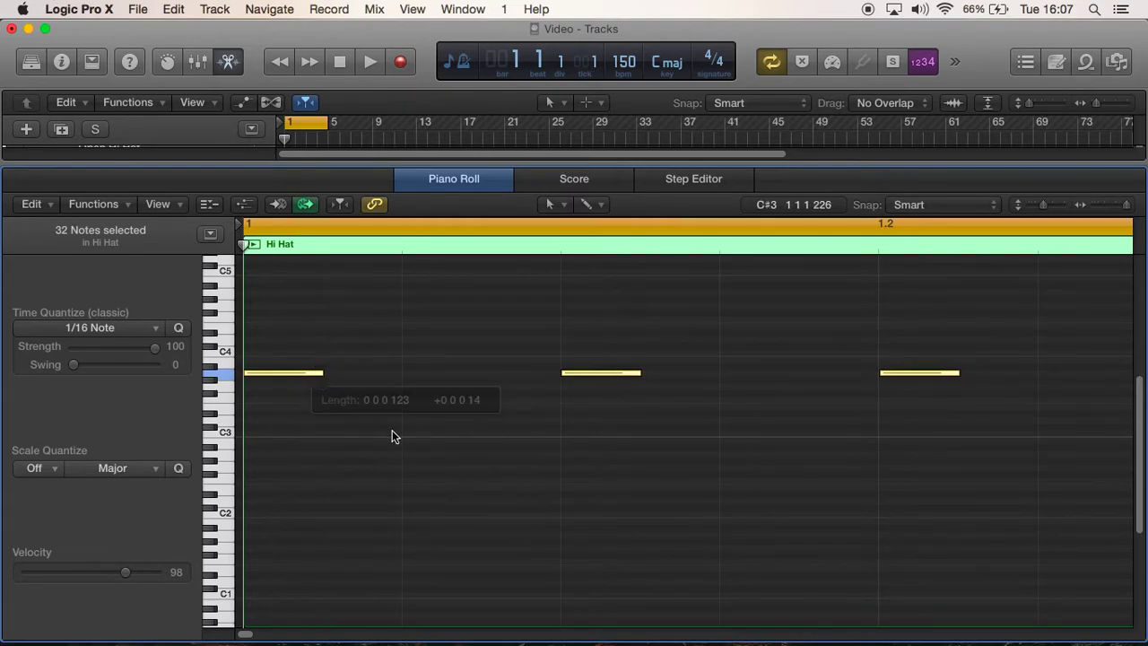
left_click(392, 430)
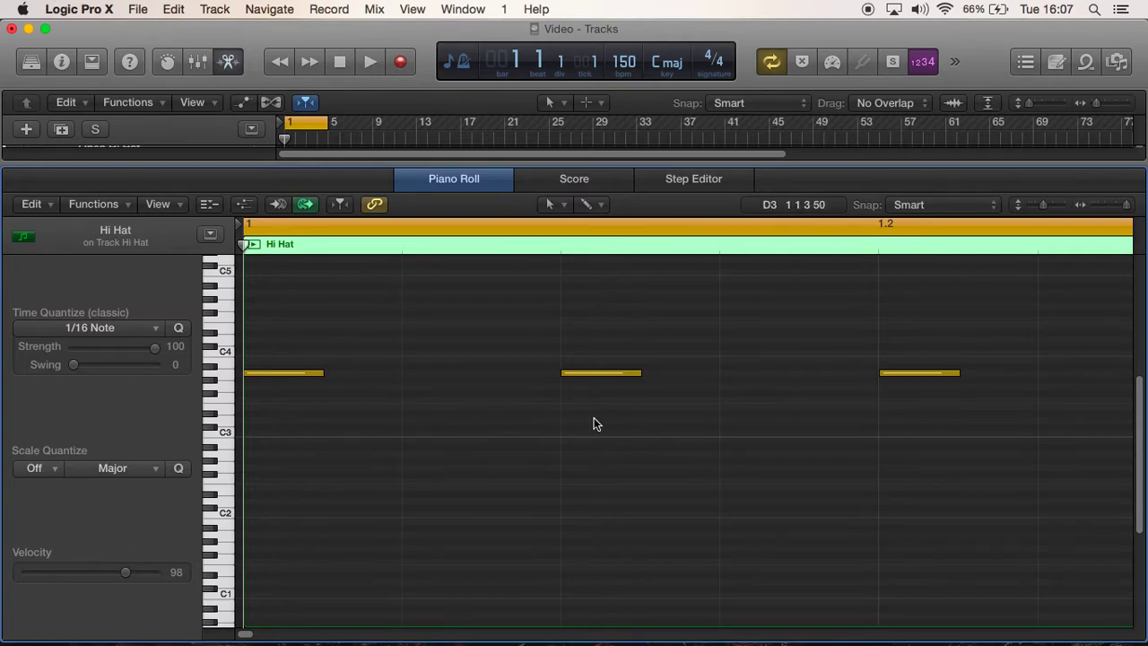
Step: Copy the hi-hat note at beat 1.2 onto the two following 32nd-note positions and play back the roll
key("super+Left")
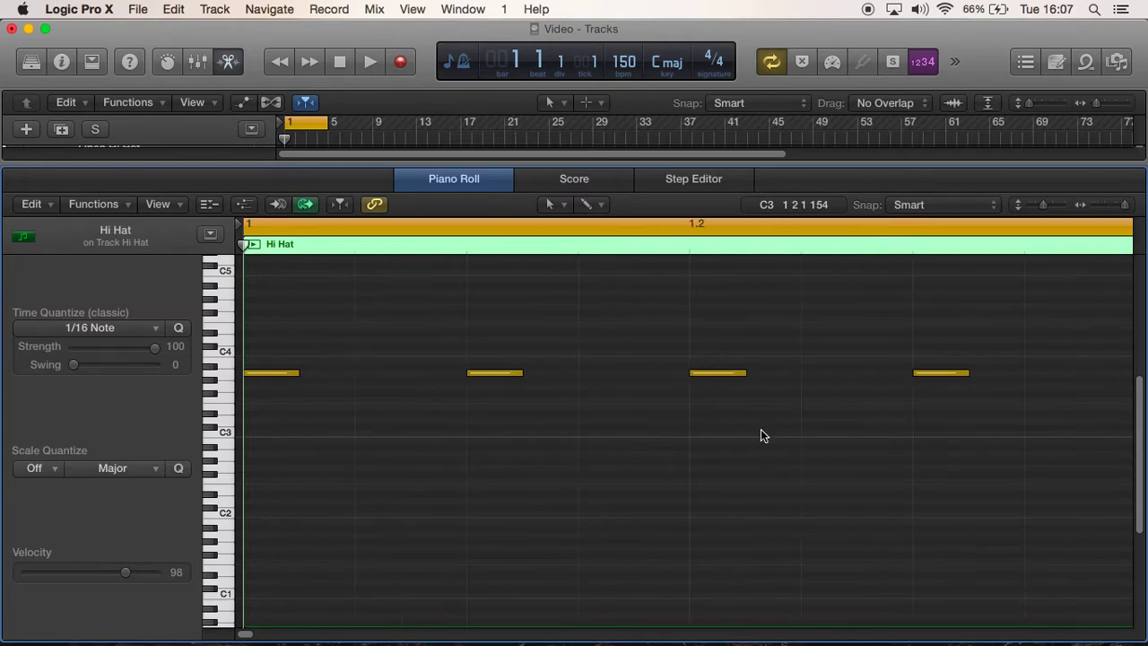
key("super+Left")
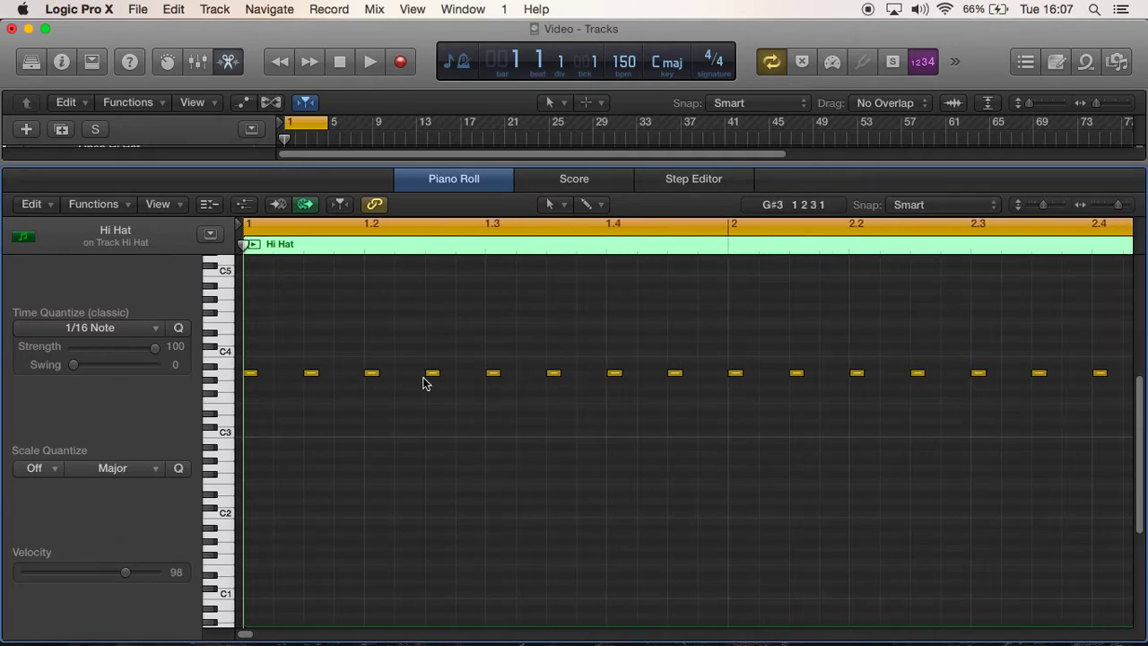
left_click(372, 374)
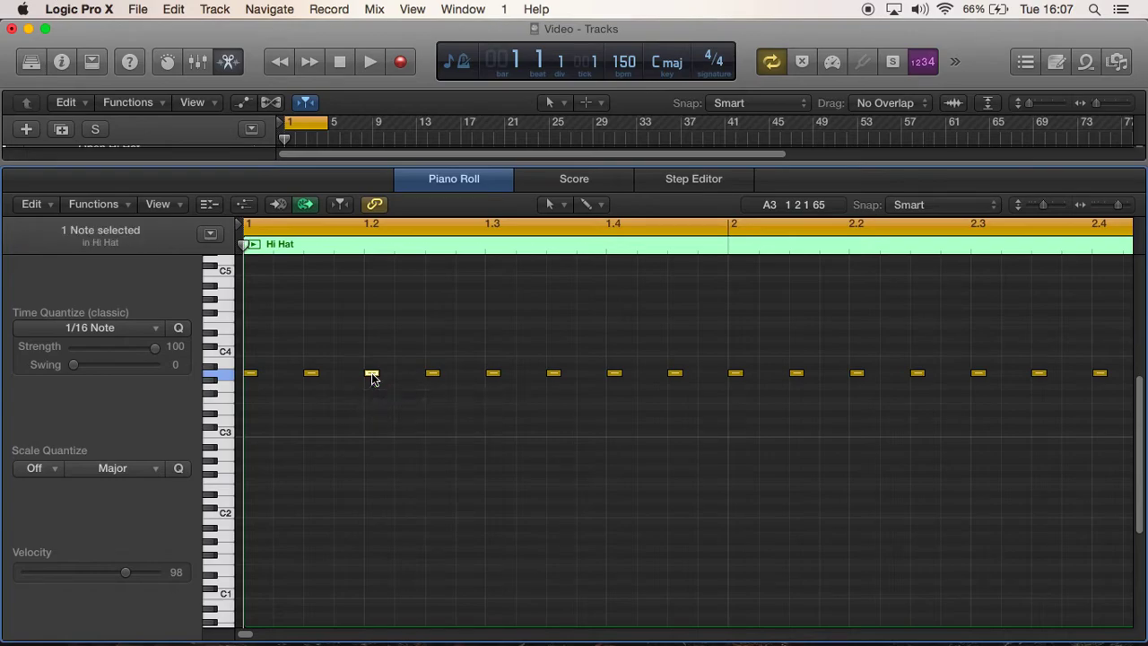
mouse_move(372, 379)
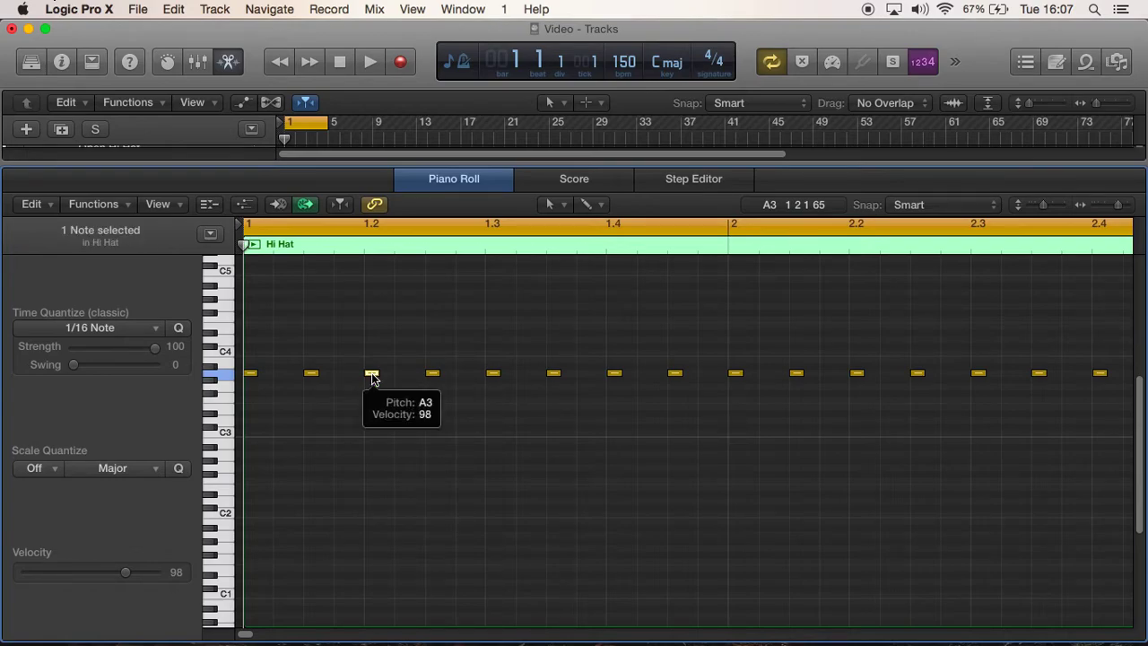
left_click_drag(372, 374, 402, 376)
left_click(376, 60)
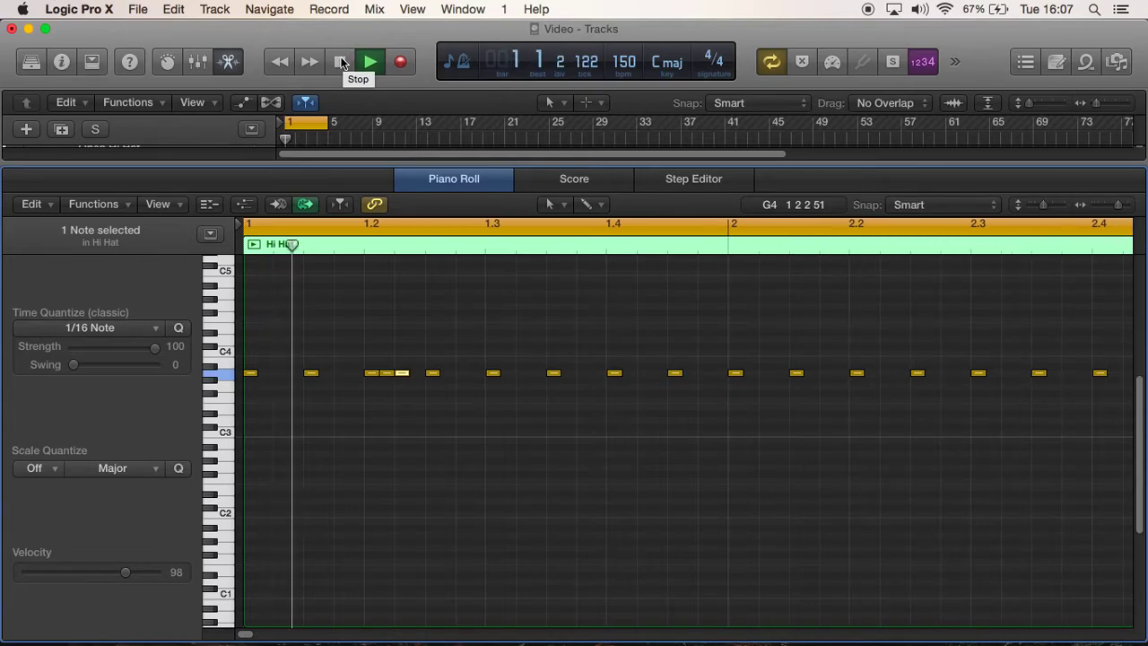
left_click(341, 62)
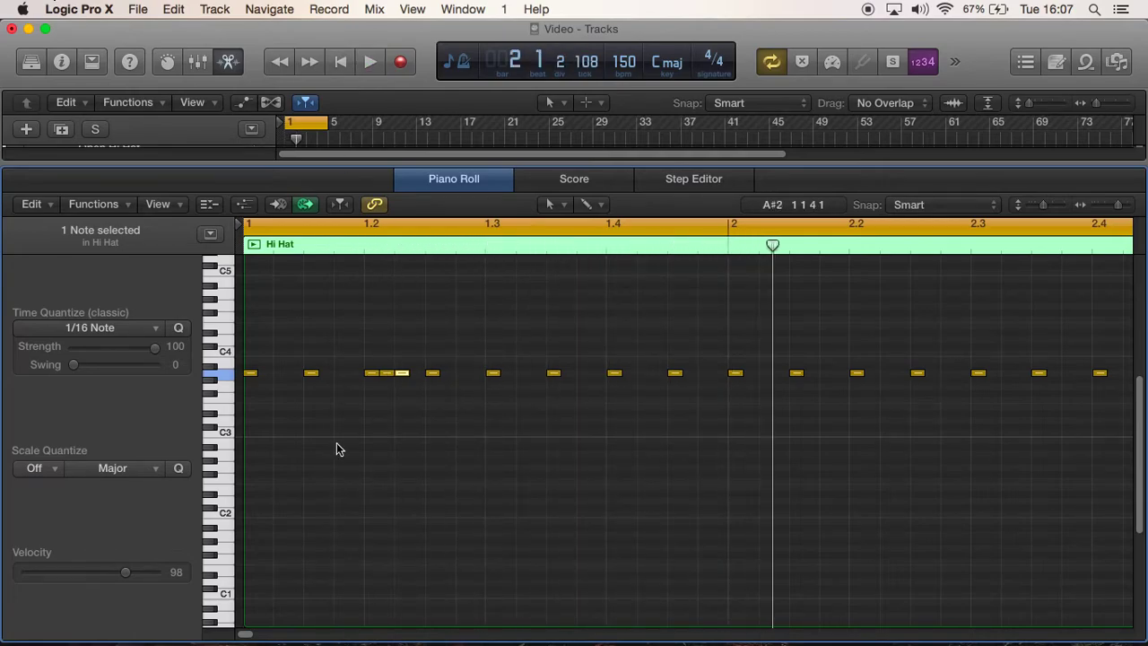
Step: Try two 32nd-note hi-hat copies after beat 1.4 during playback, delete both, and return to bar 1
scroll(337, 444, "up", 5)
scroll(337, 444, "down", 3)
scroll(336, 449, "down", 1)
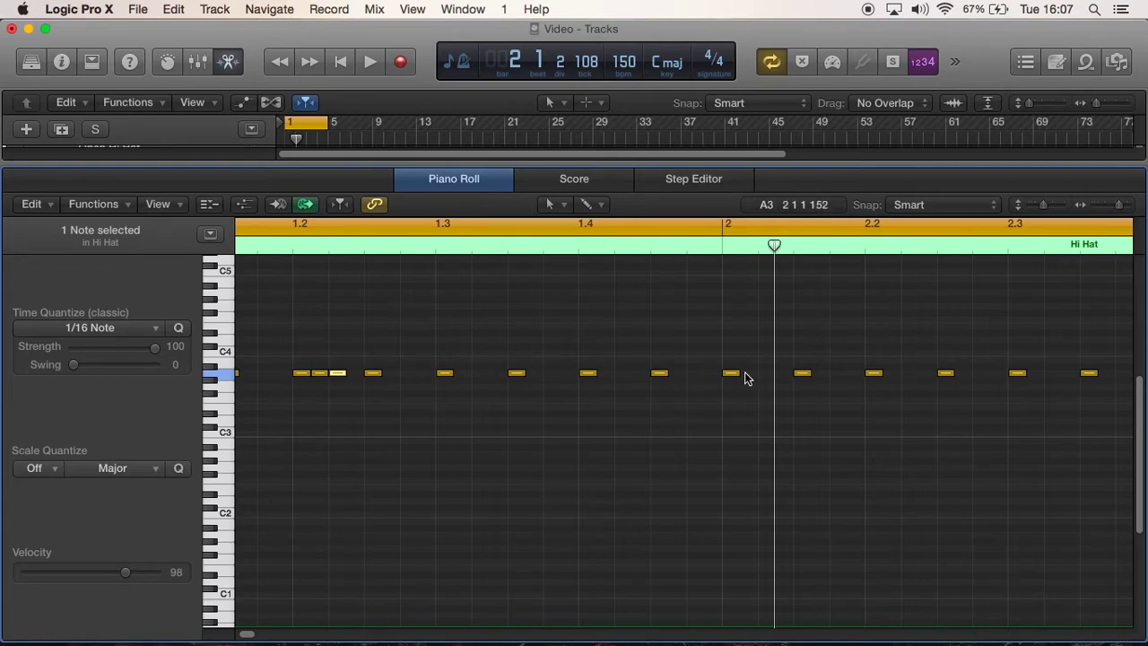
left_click_drag(589, 375, 625, 378)
left_click(370, 62)
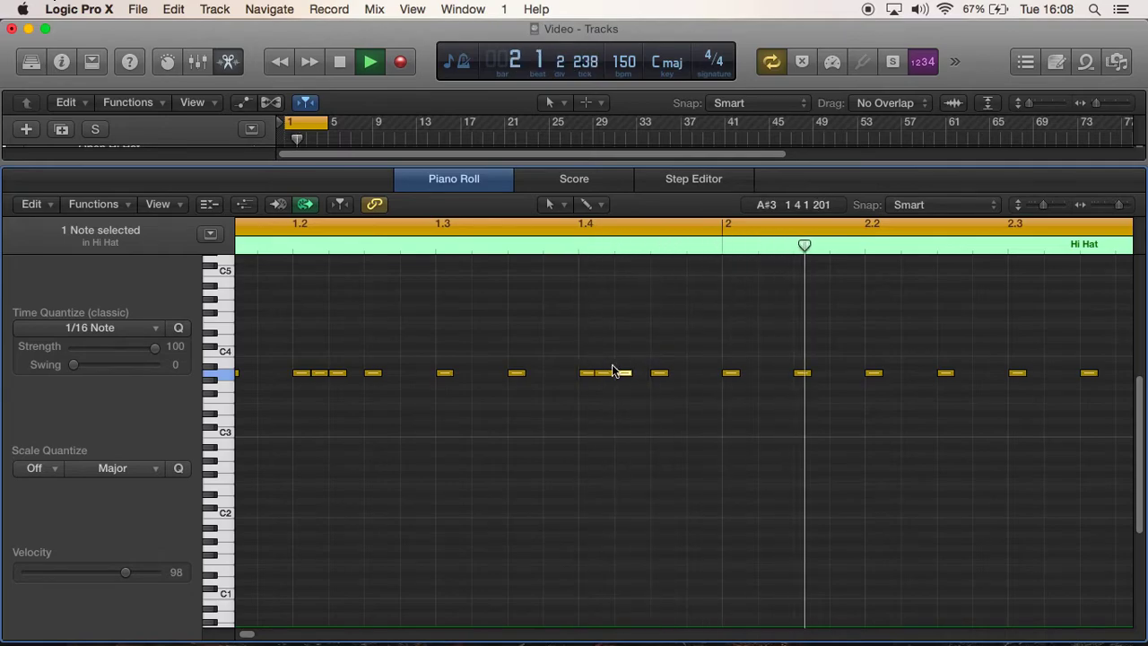
left_click_drag(629, 366, 608, 377)
key("Delete")
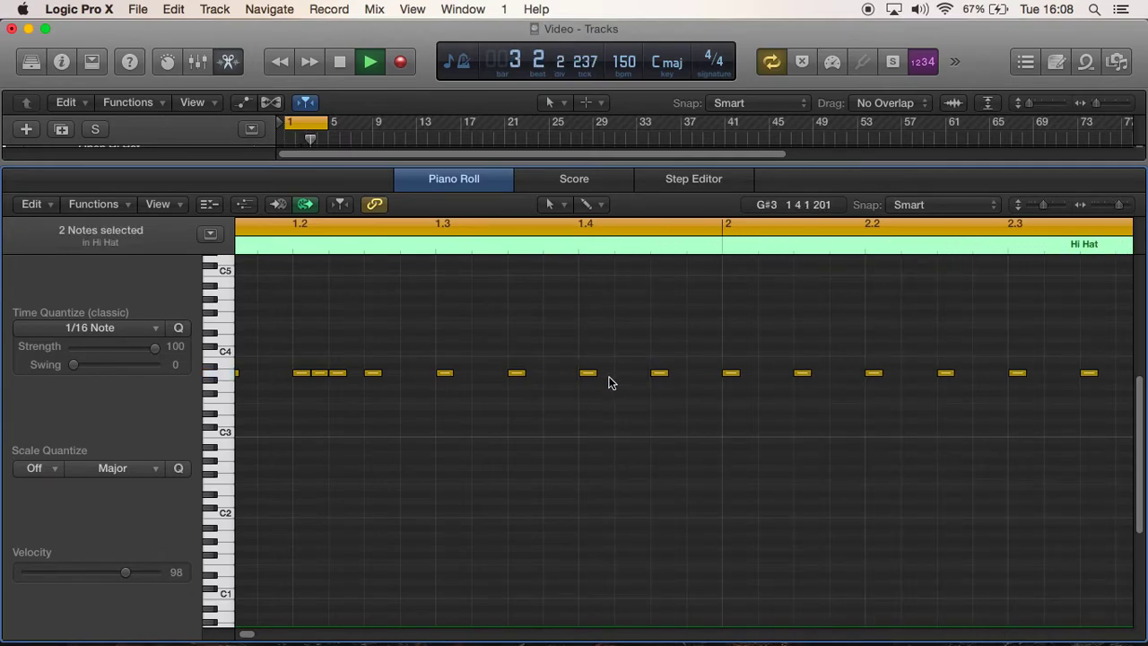
left_click(351, 68)
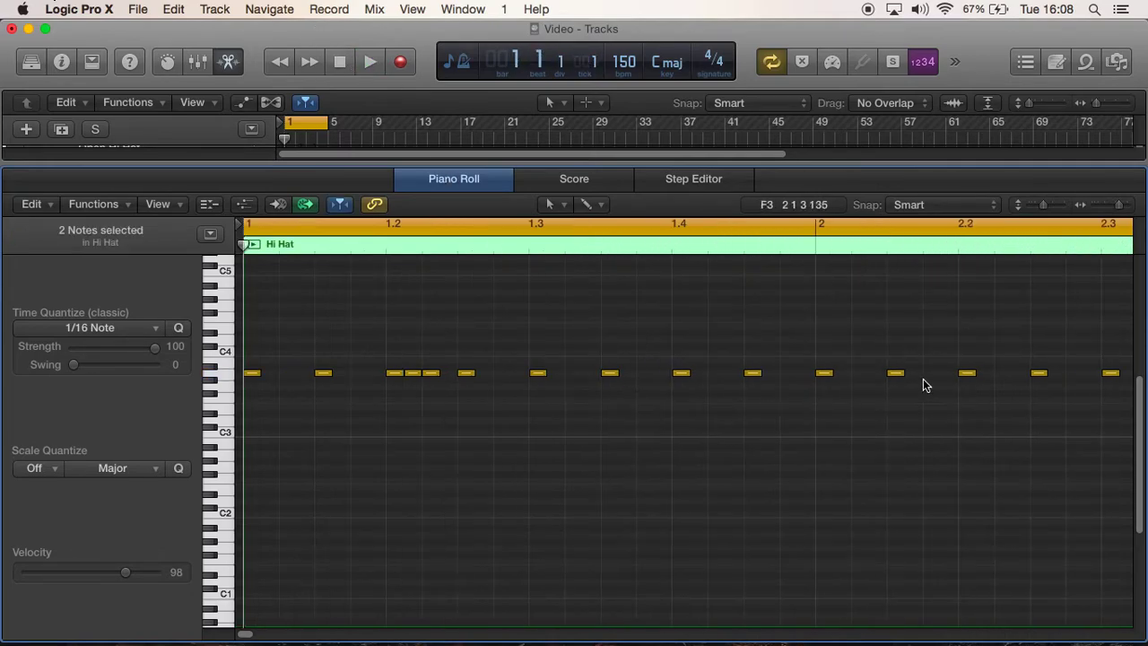
Step: Copy the hi-hat note at 2 1 3 1 onto the three following 32nd-note positions up to beat 2.2, play the loop, and return to bar 1
left_click_drag(894, 377, 949, 375)
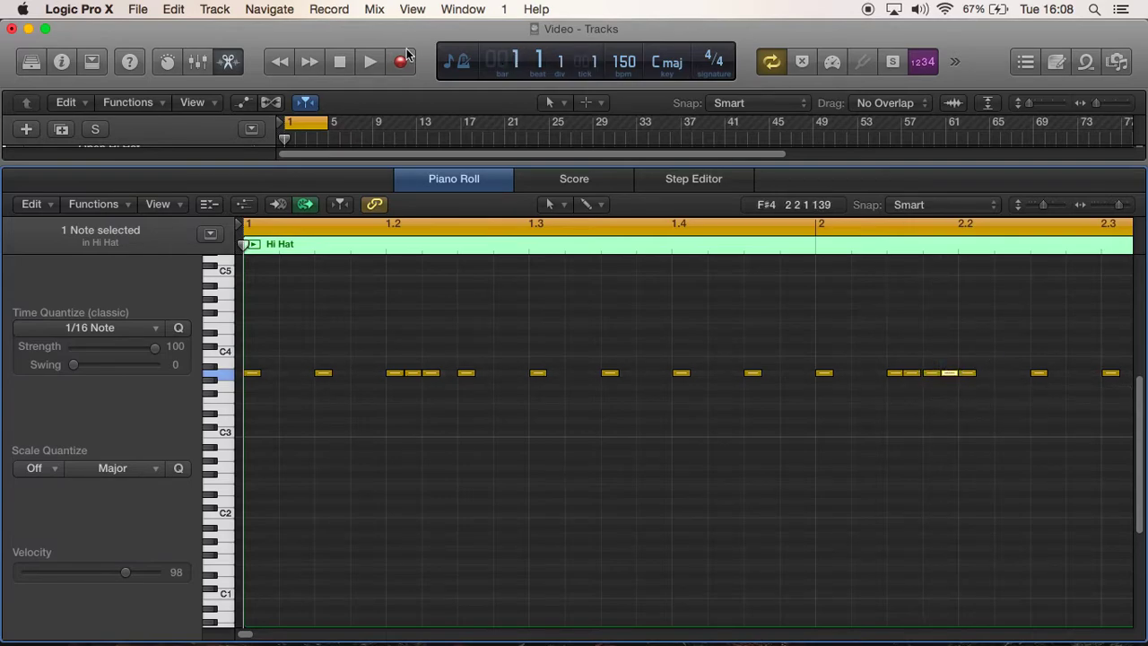
left_click(360, 62)
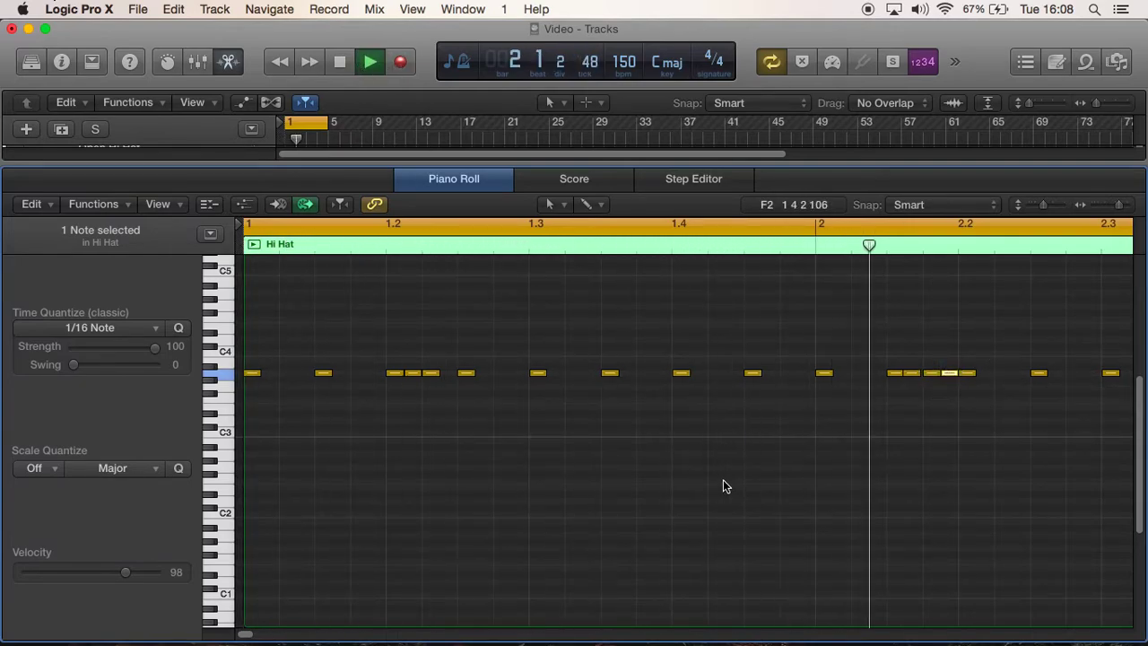
key("super+Left")
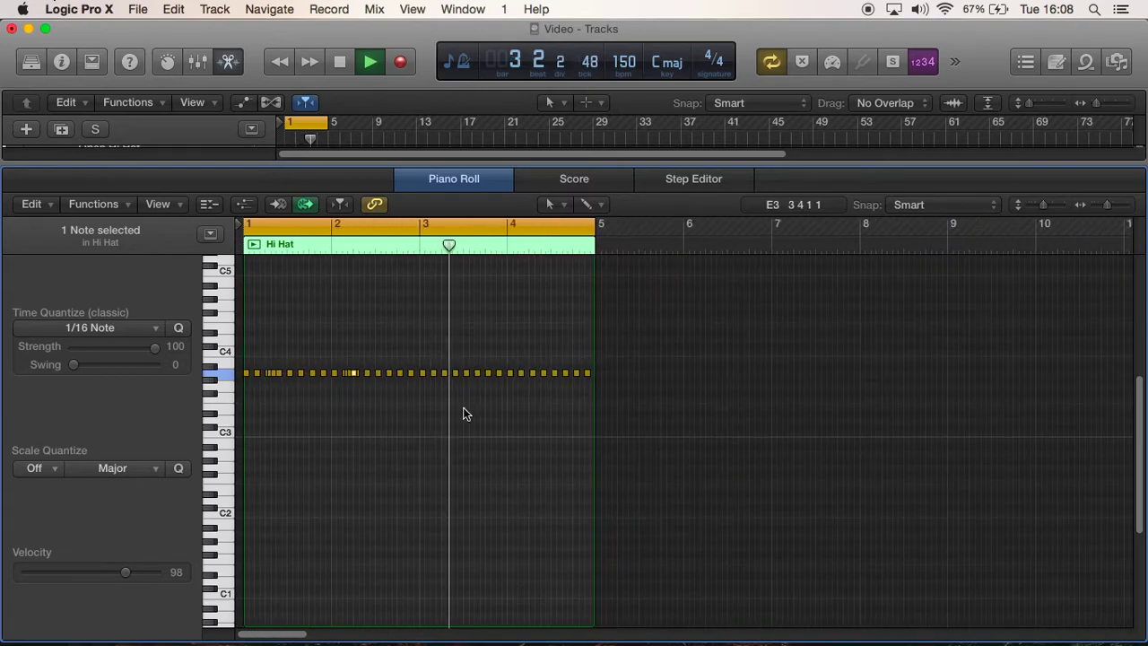
key("super+Right")
key("super+Right")
key("super+Right")
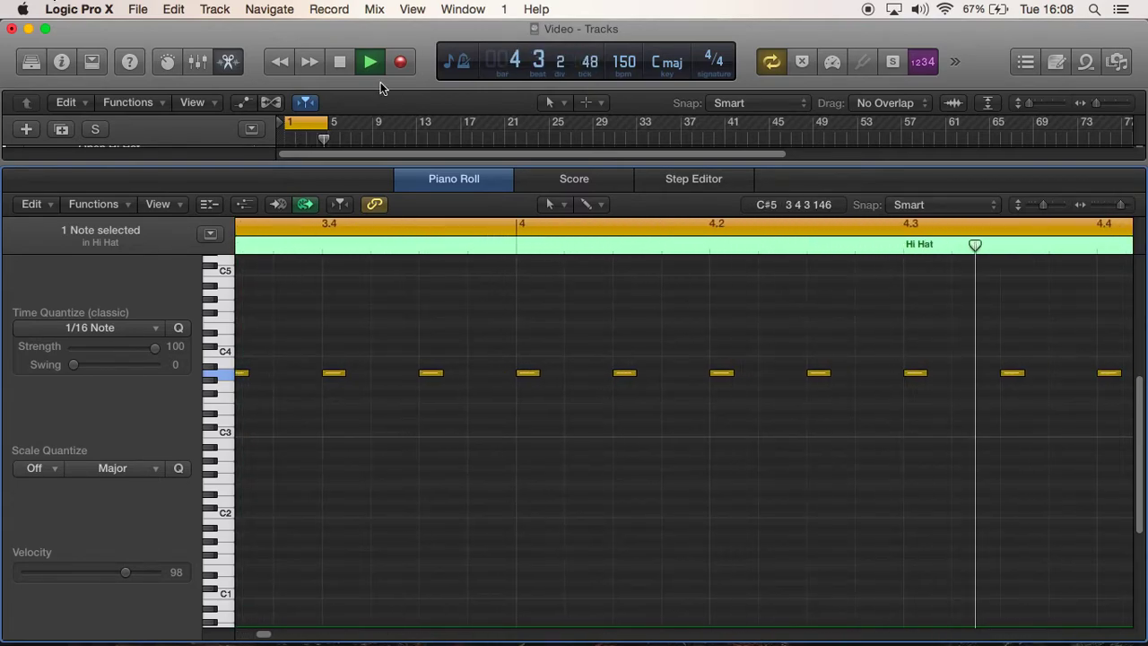
key("super+Left")
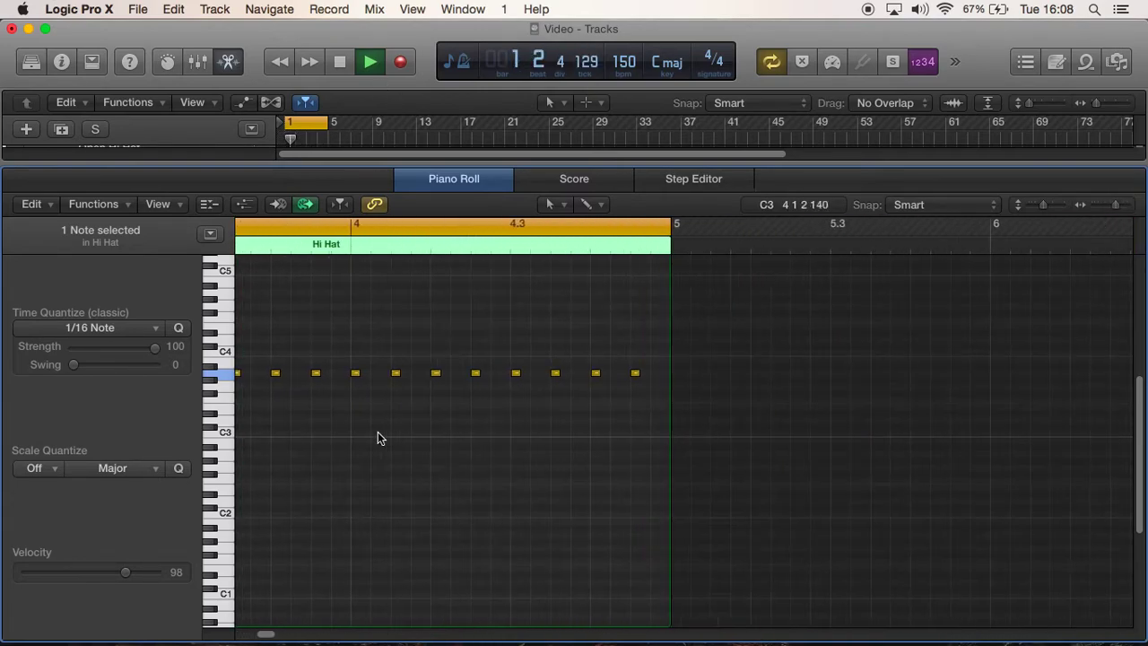
left_click(338, 71)
left_click(338, 70)
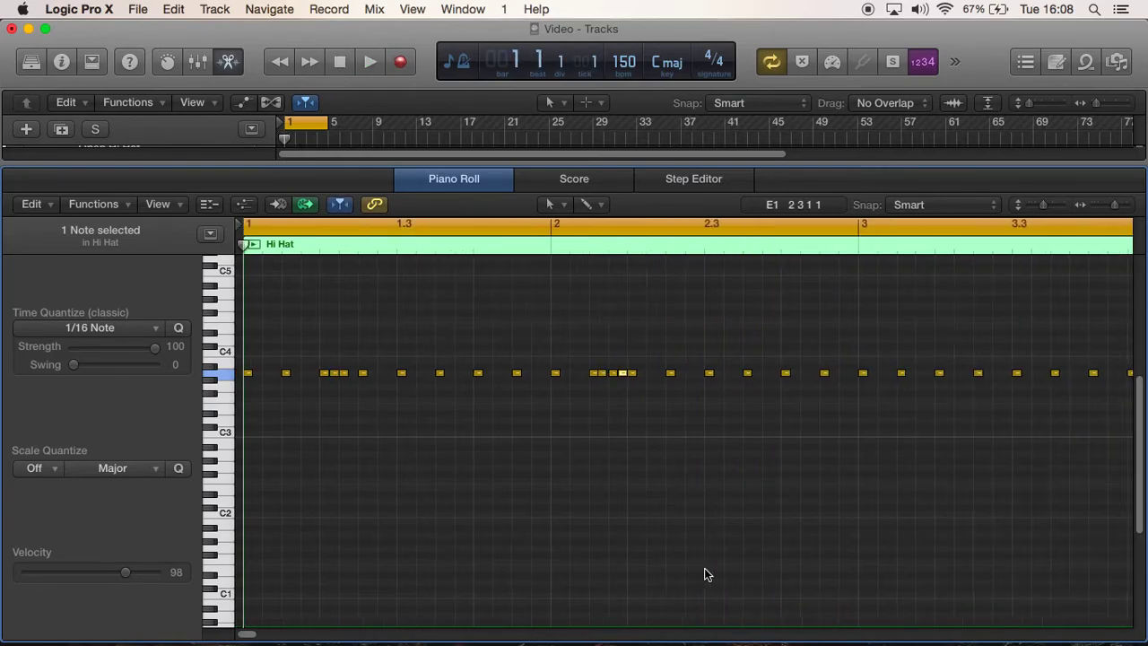
Step: Copy the hi-hat note at 3 2 3 1 onto the three following 32nd-note positions up to beat 3.3 and play the loop
key("super+Left")
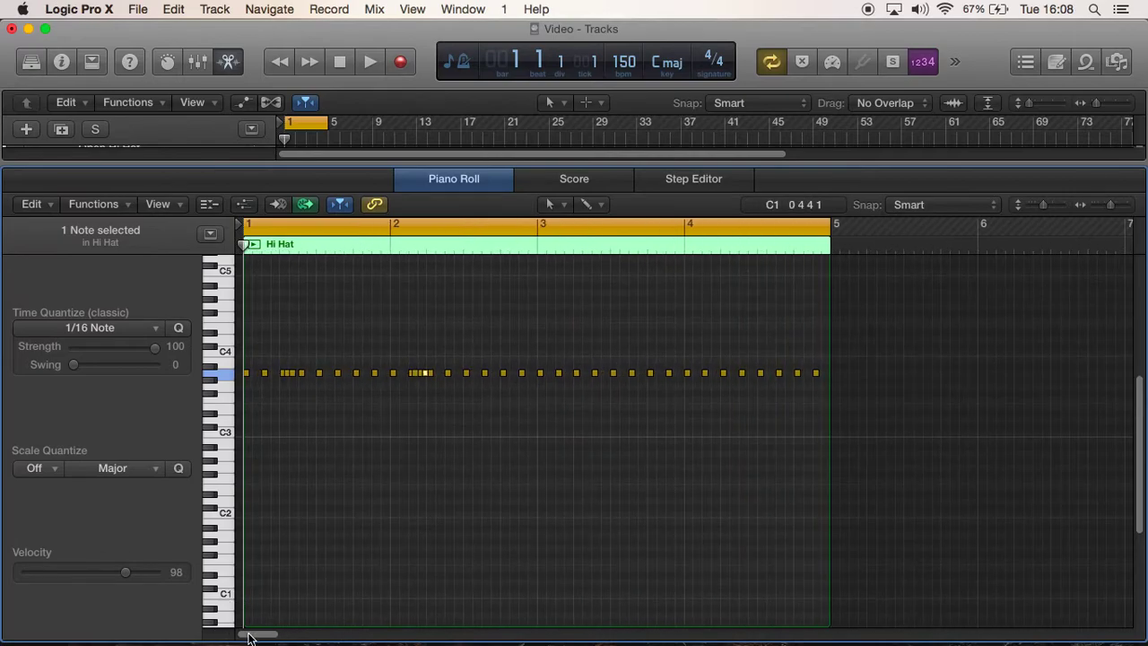
left_click_drag(251, 636, 254, 636)
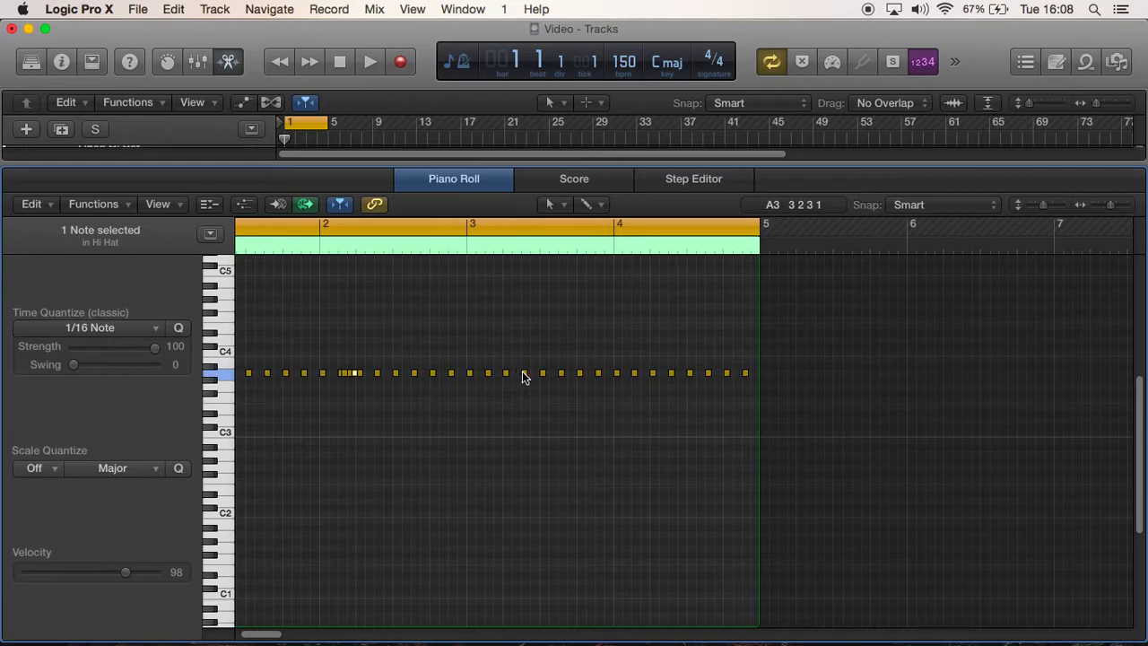
key("super+Right")
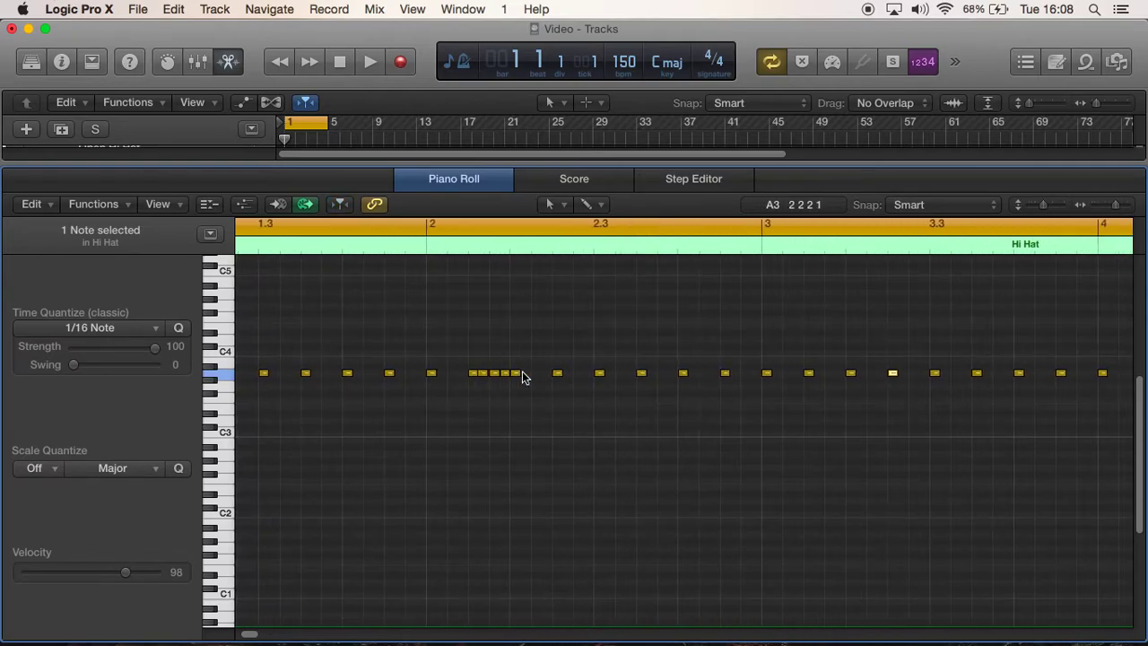
left_click_drag(892, 376, 923, 376)
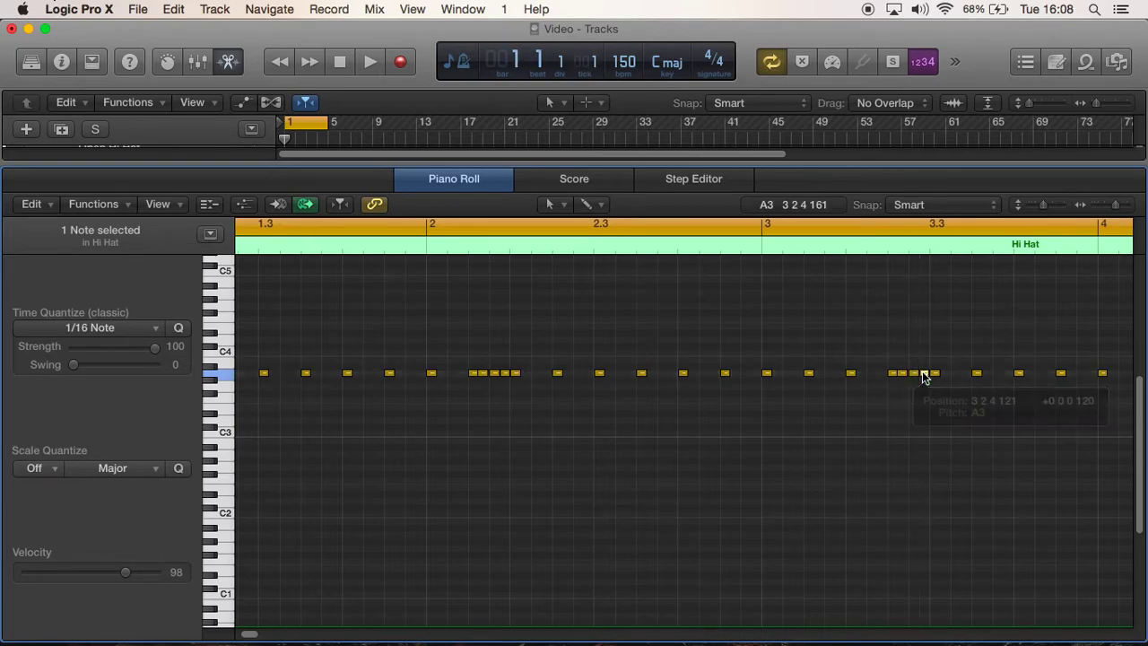
left_click(371, 70)
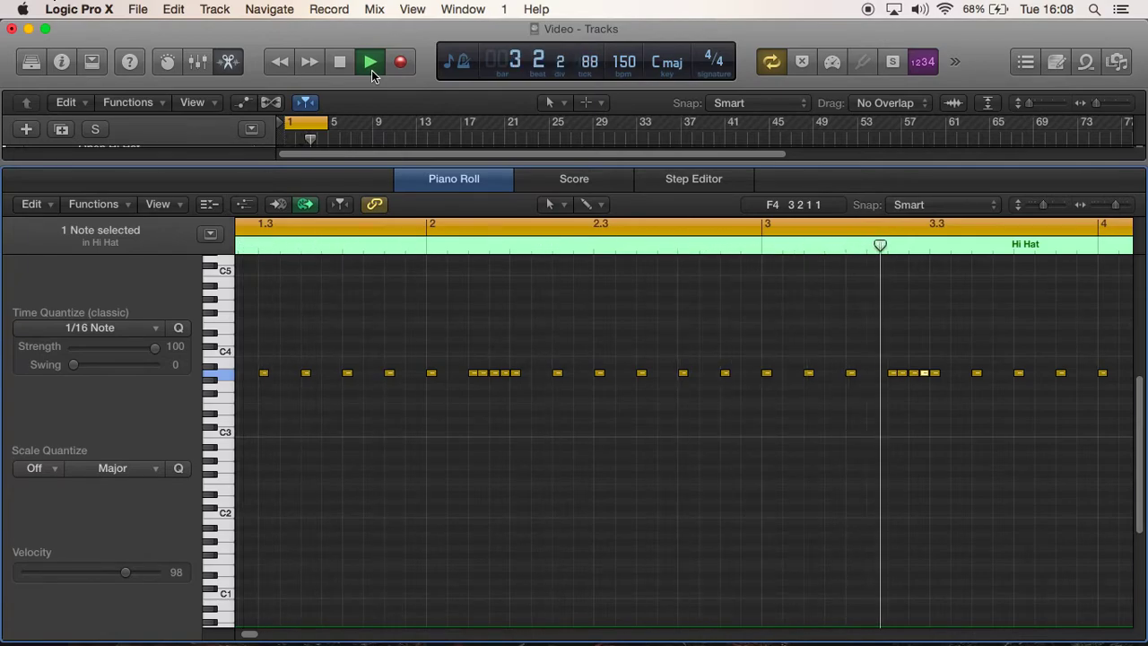
scroll(571, 391, "down", 5)
scroll(571, 397, "down", 1)
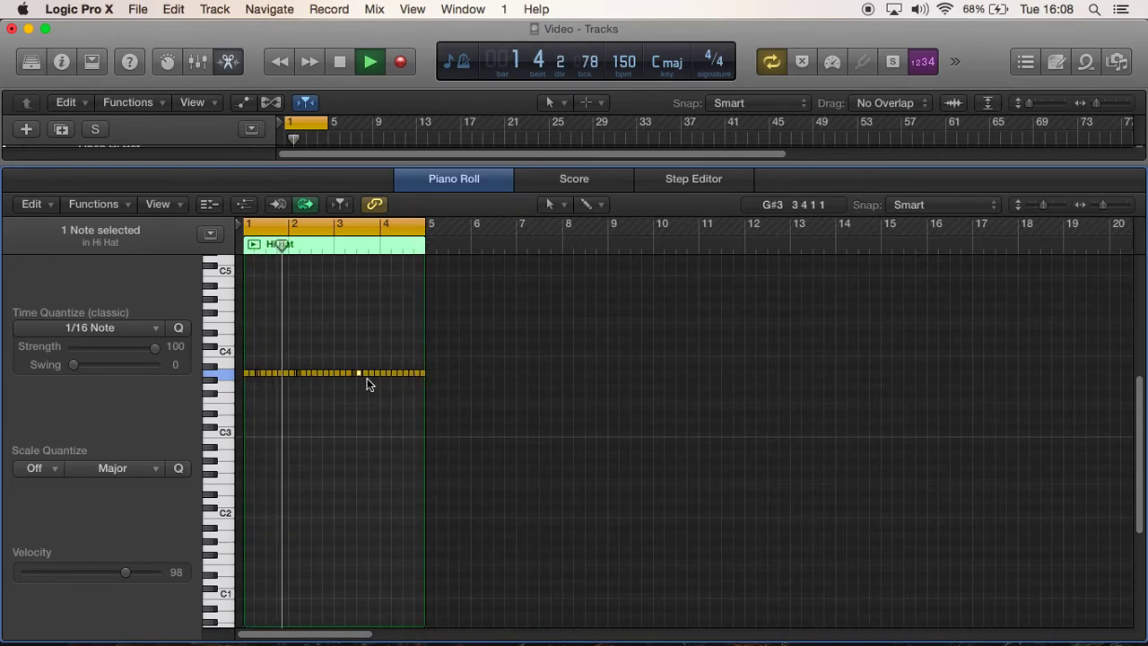
left_click(343, 61)
Step: Raise the second note of the first hi-hat roll and bar 2's first note to A#3, and lower the beat 1.4 note to G#3
scroll(310, 404, "up", 2)
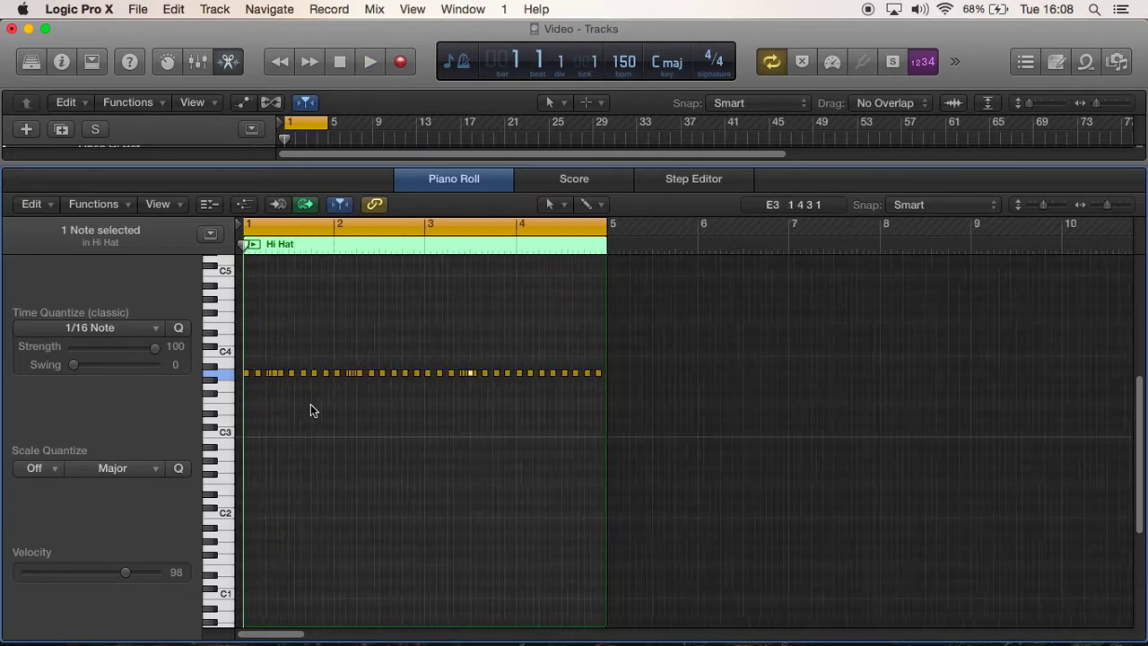
scroll(310, 409, "up", 3)
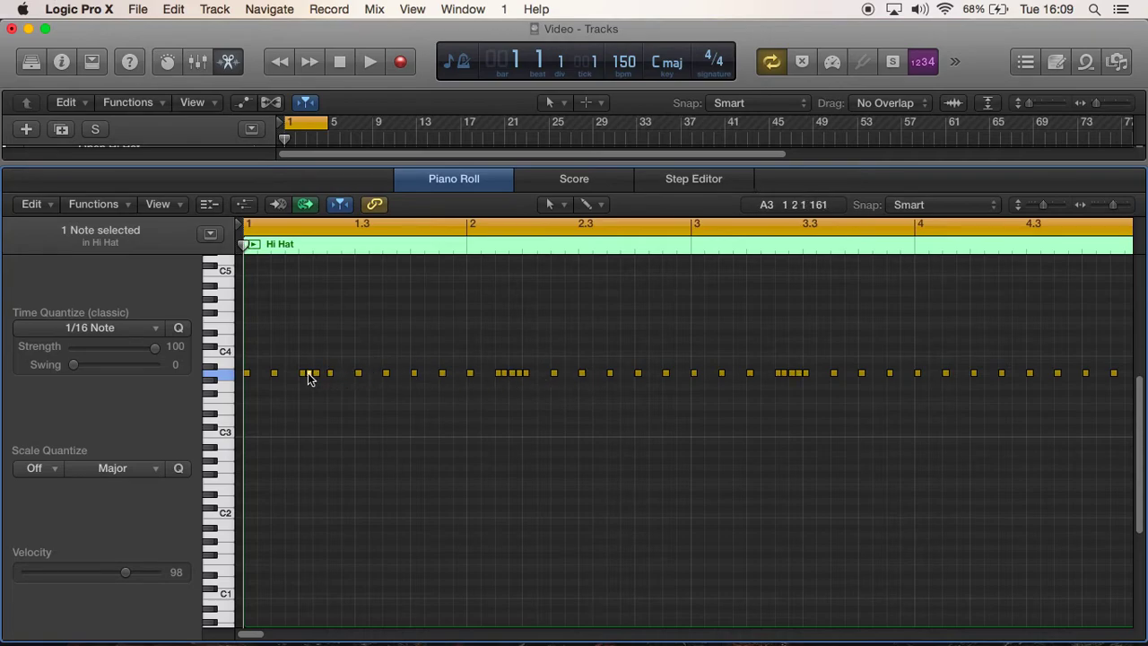
left_click_drag(309, 378, 308, 371)
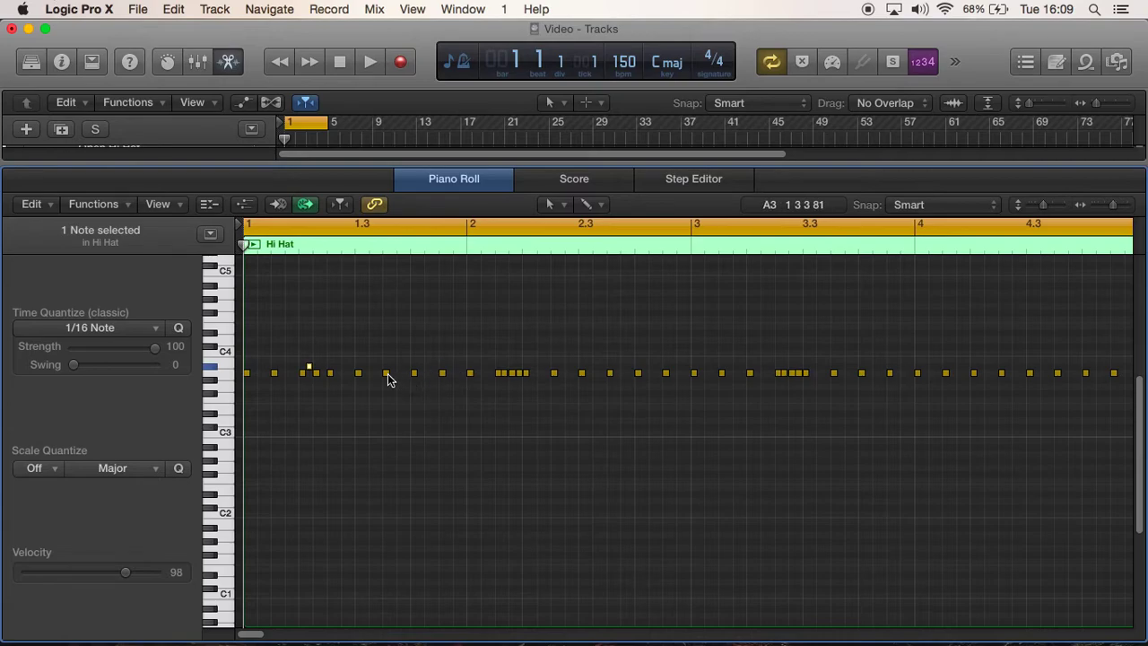
left_click_drag(413, 377, 470, 370)
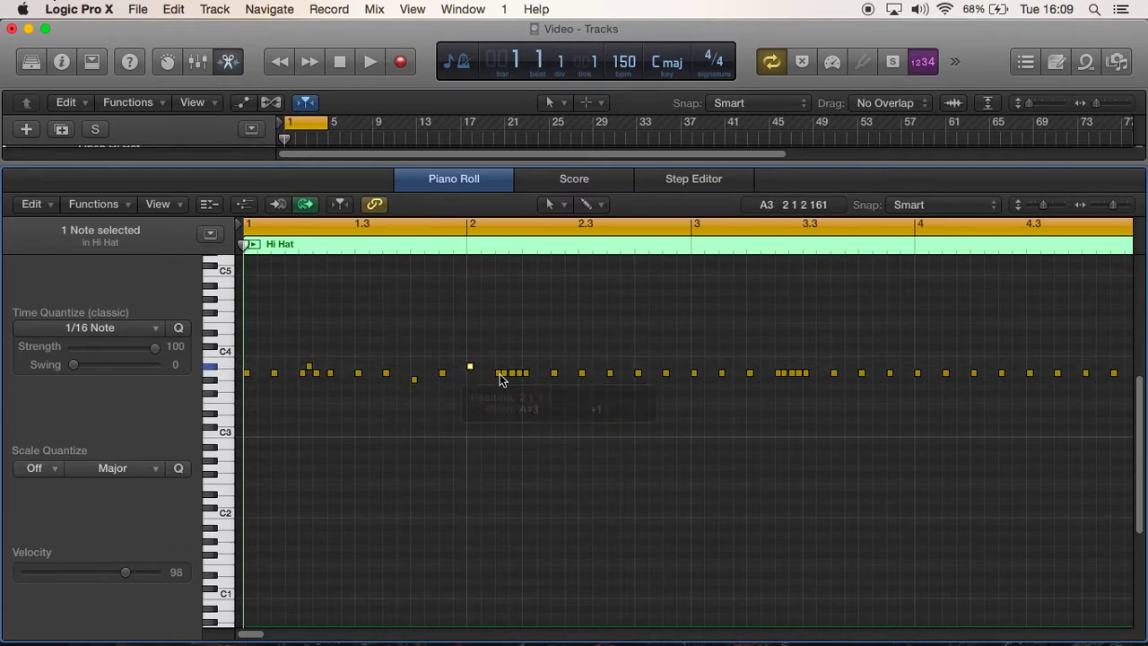
Step: Try raising the last three notes of the bar 2 hi-hat roll stepwise to A#3, B3 and C4, and play the loop
left_click(513, 373)
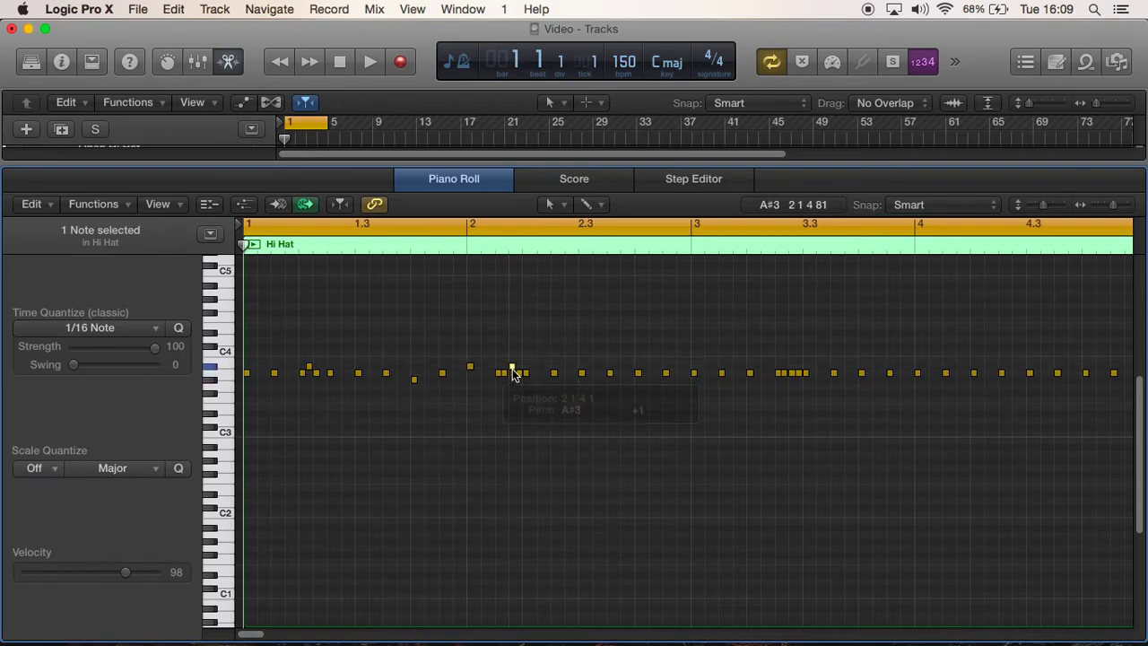
left_click_drag(520, 377, 525, 351)
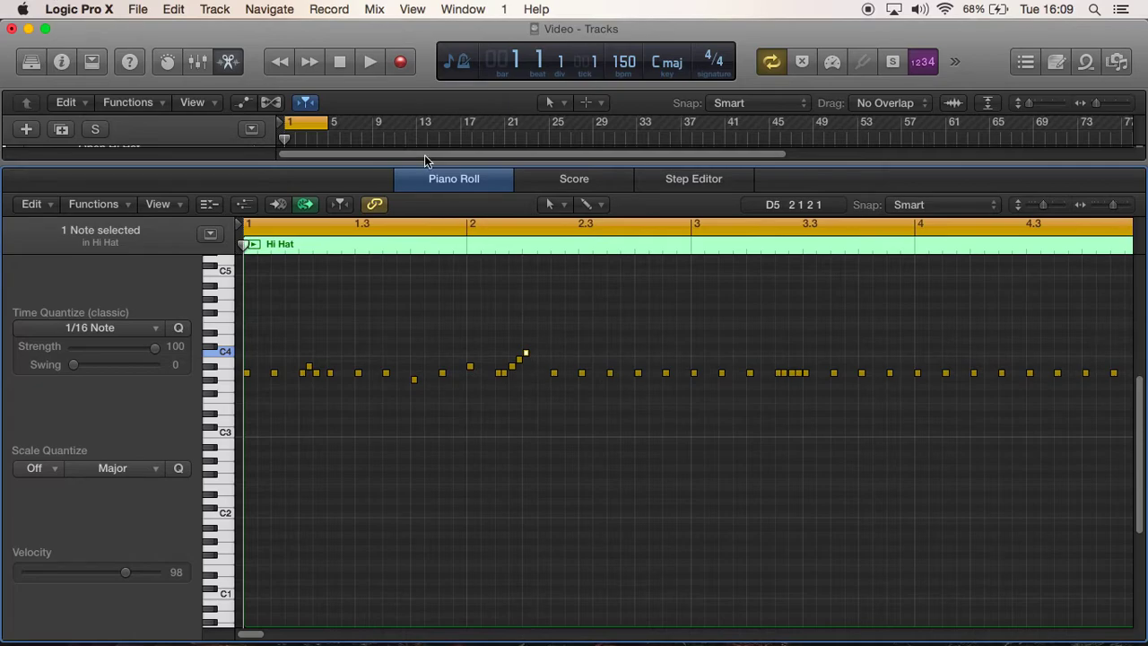
left_click(376, 64)
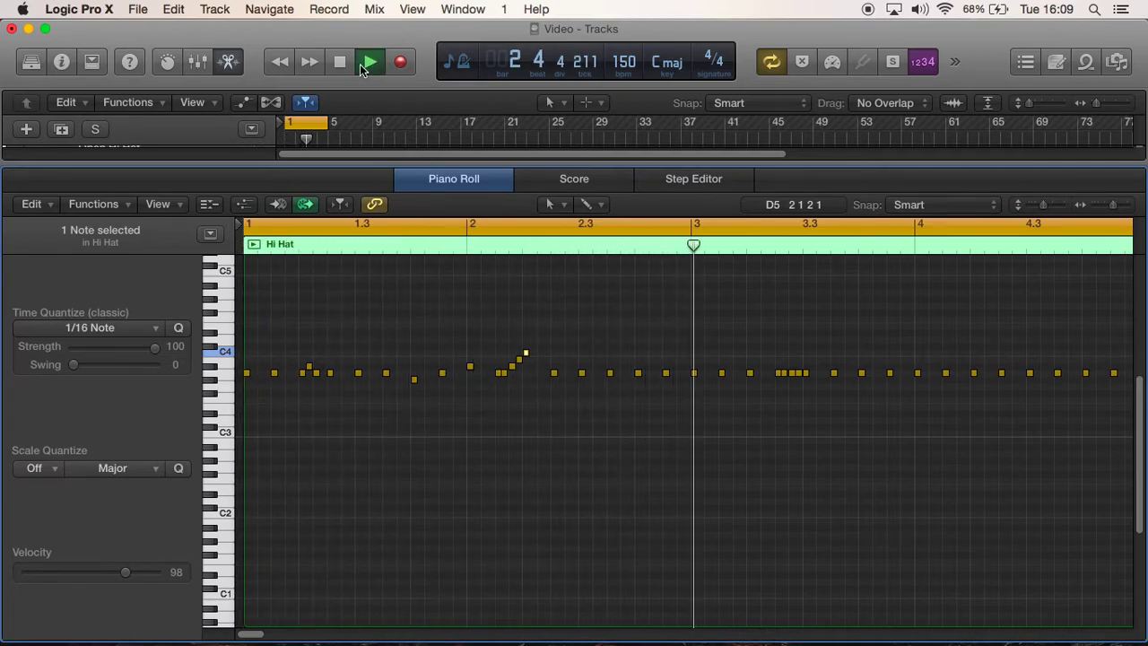
key("space")
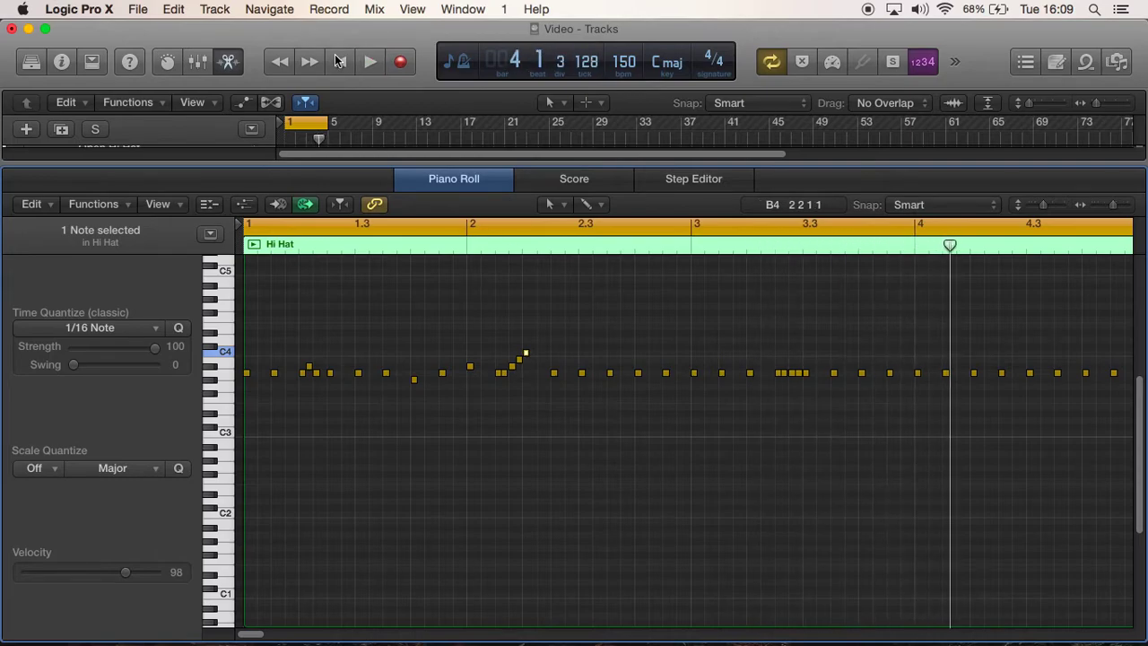
Step: Set the last four notes of the bar 2 hi-hat roll to G#3, A3, G#3 and G3, and play the loop
left_click(520, 354)
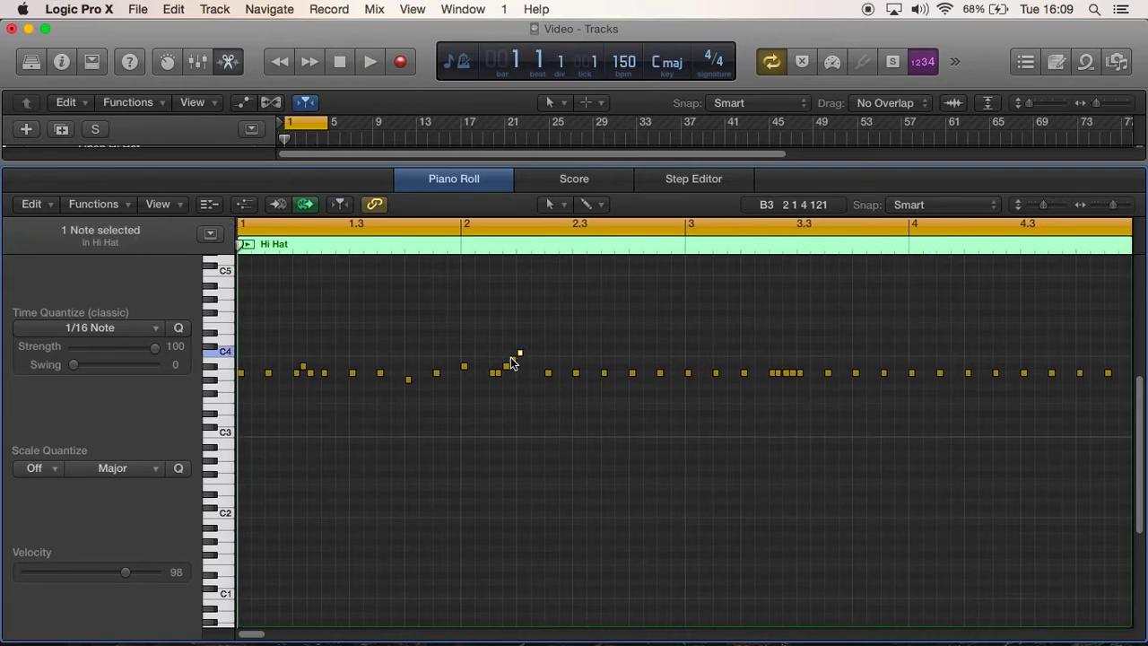
left_click_drag(511, 361, 517, 387)
left_click(365, 65)
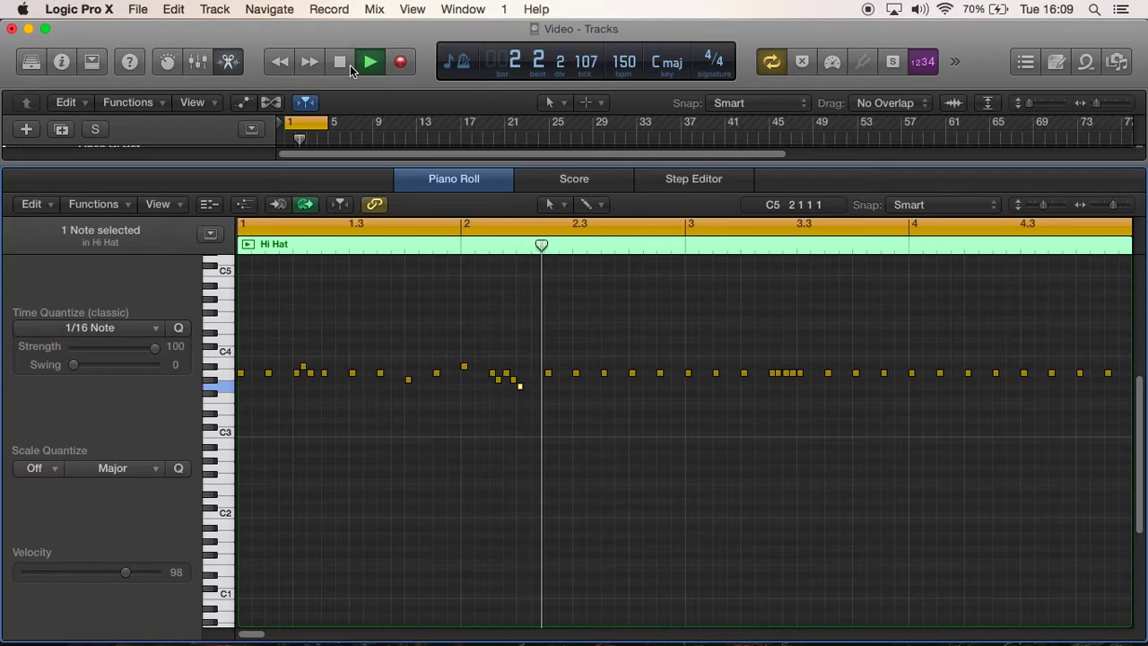
left_click(349, 65)
Step: Raise the hi-hat note at 3 4 3 1 to C4, lower the one at 4 2 3 1 to F3, and copy it onto three following 32nd-note positions
left_click_drag(883, 377, 883, 356)
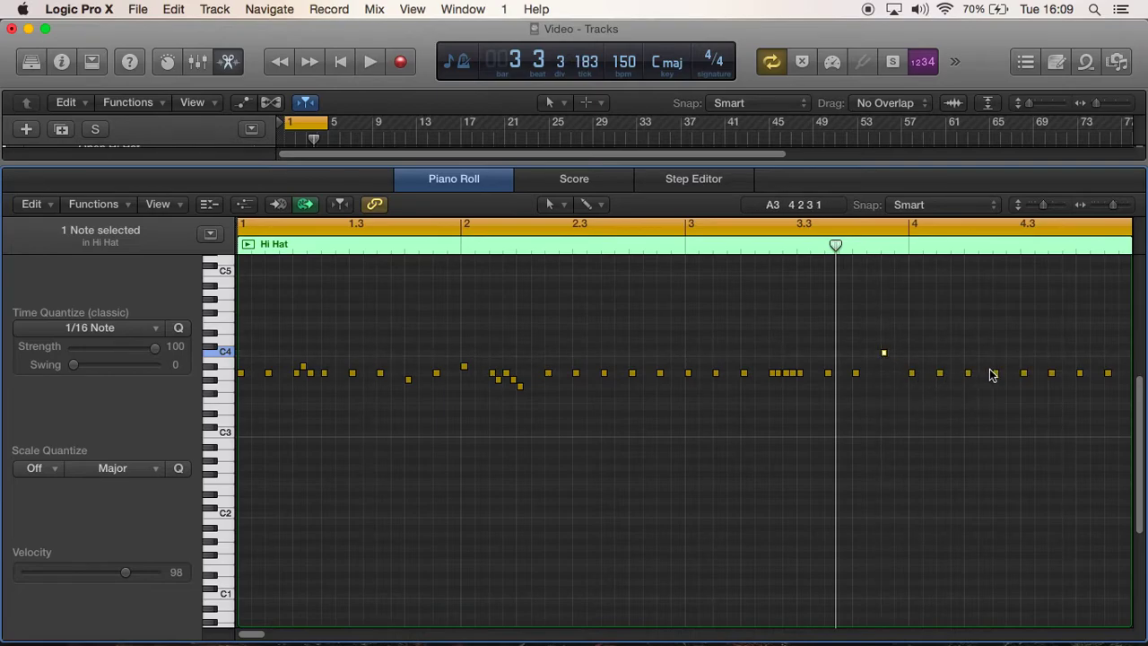
left_click(995, 374)
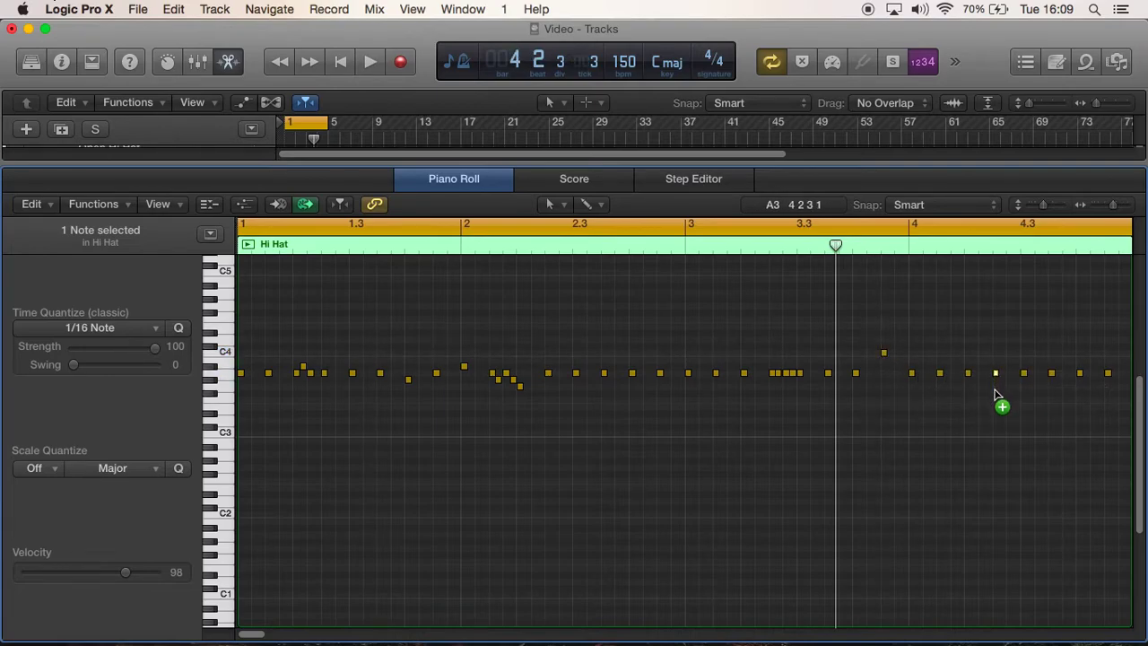
left_click(998, 376)
left_click_drag(997, 374, 1004, 402)
key("super+Right")
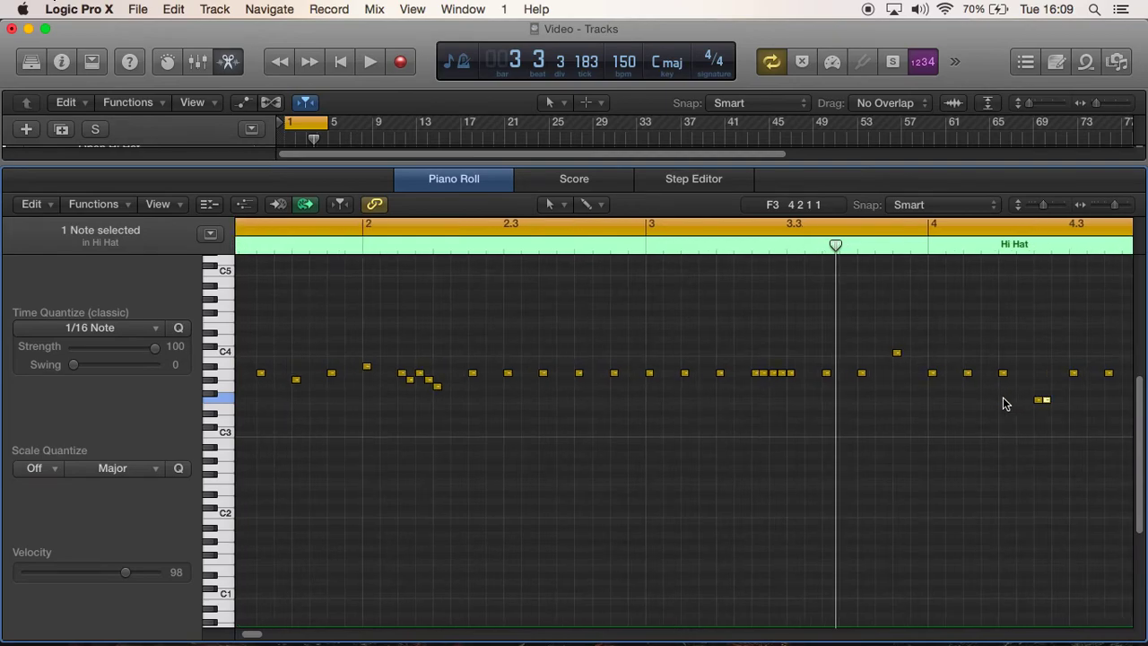
left_click_drag(253, 637, 261, 637)
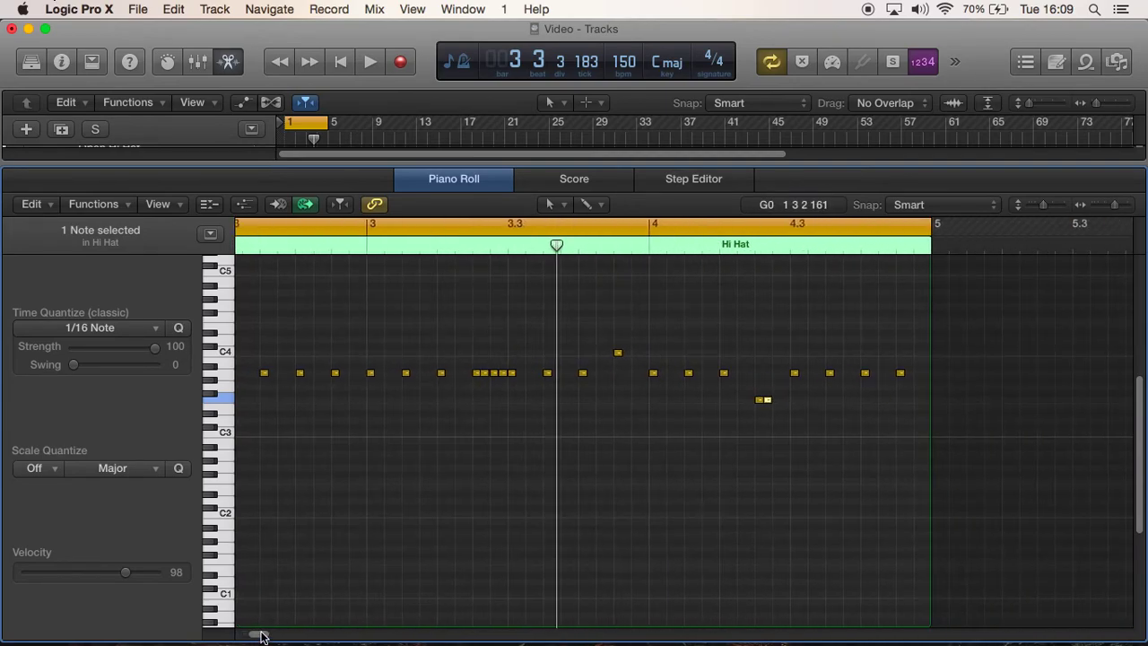
left_click_drag(767, 404, 785, 402)
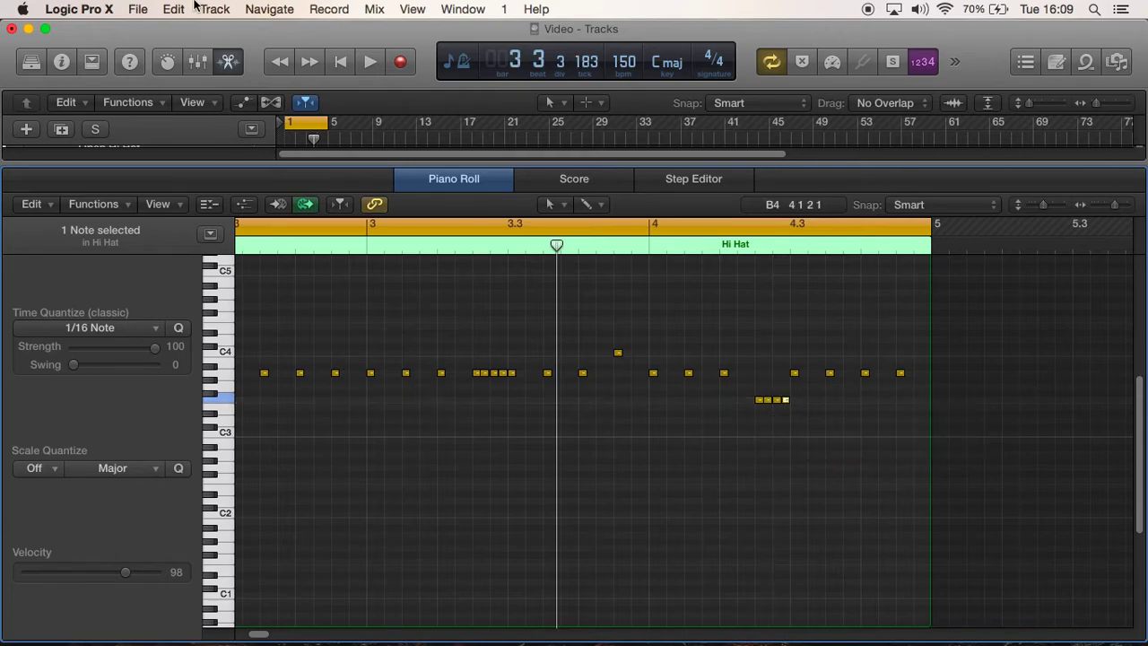
Step: Play the loop, raise the four-note hi-hat roll in bar 4 to G3, and delete its last note
left_click(366, 71)
scroll(651, 472, "down", 5)
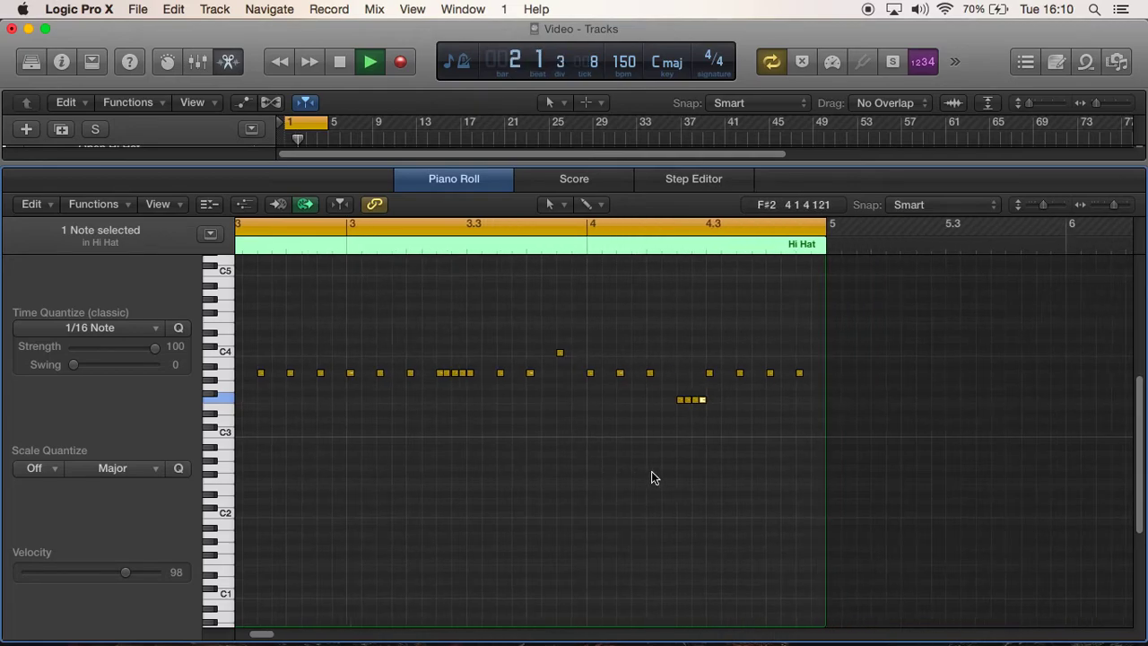
scroll(651, 471, "down", 1)
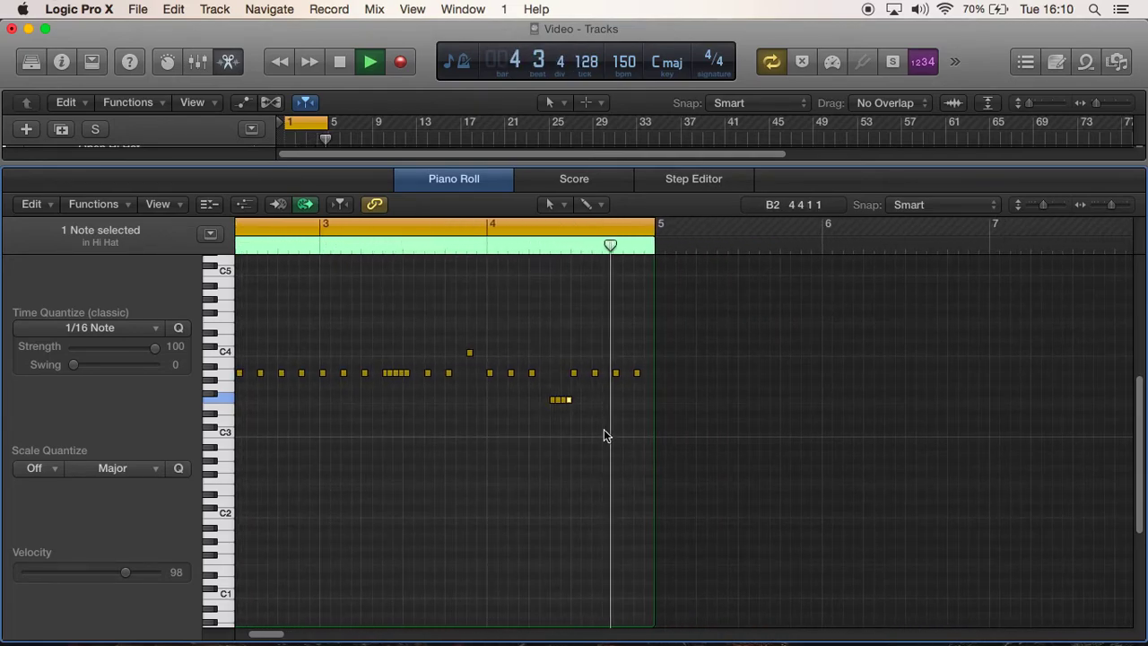
left_click_drag(570, 409, 558, 387)
left_click(559, 421)
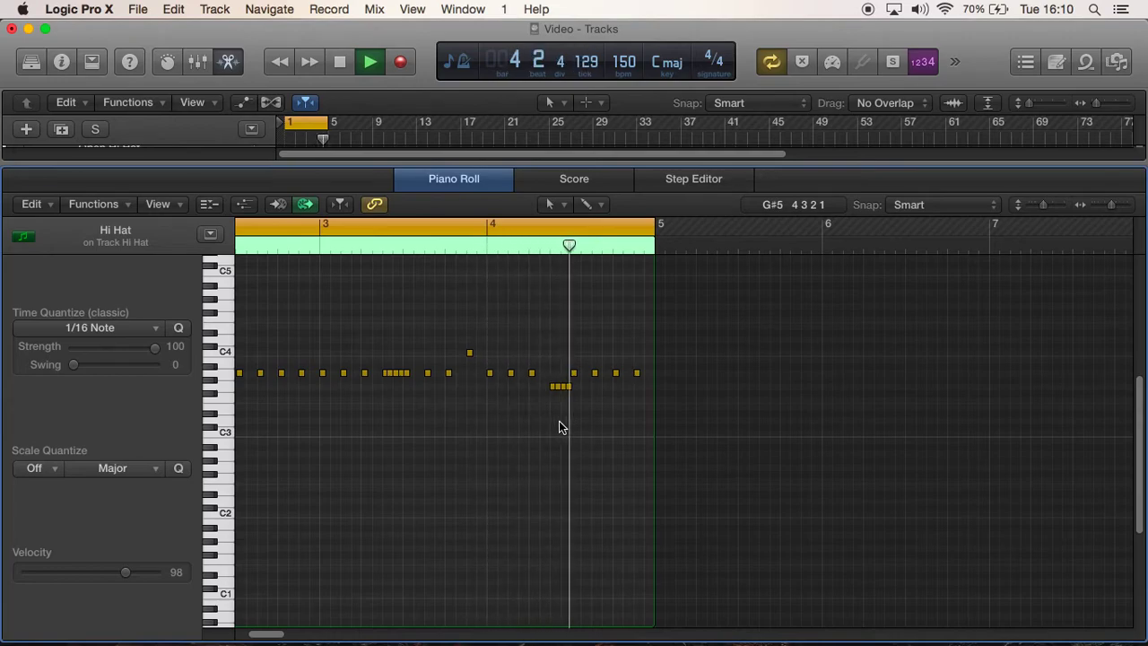
left_click(568, 386)
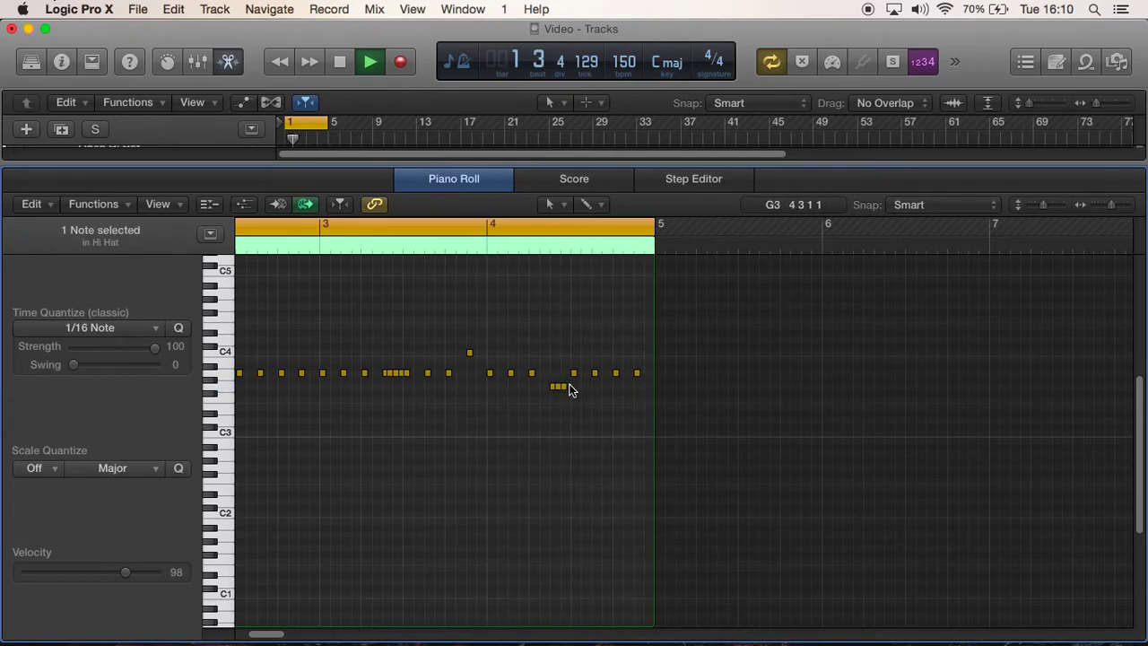
Step: Raise the hi-hat notes at 4 3 3 1 to A#3 and 2 4 3 1 to B3, and lower the one at 2 3 3 1 to G#3
left_click_drag(597, 375, 597, 370)
left_click(585, 412)
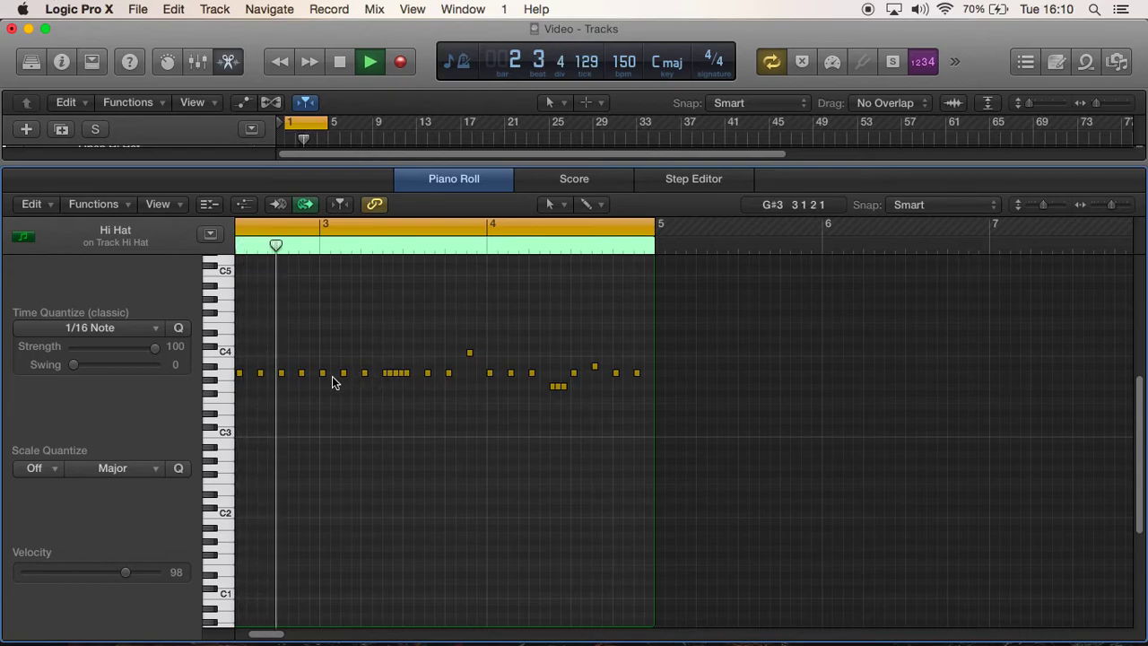
left_click_drag(302, 377, 260, 384)
Step: Lower the last four notes of the bar 3 hi-hat roll to G#3, close the note editor, and stop playback at bar 1
key("super+Left")
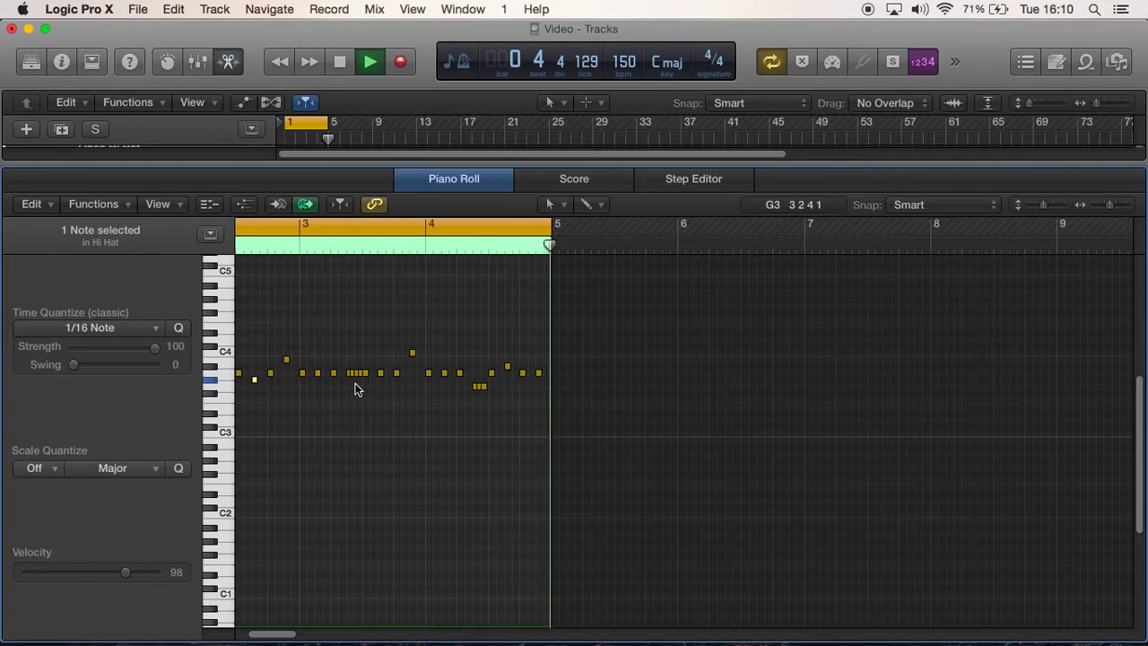
mouse_move(375, 376)
left_mouse_down()
mouse_move(356, 376)
mouse_move(357, 387)
left_mouse_up()
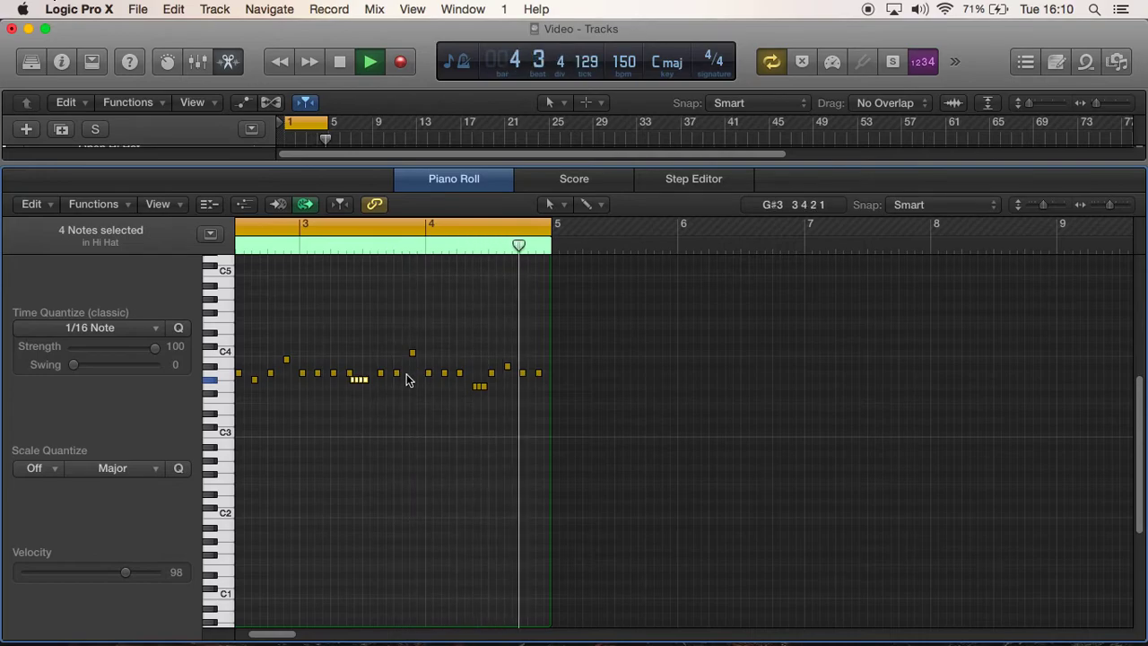
left_click(228, 70)
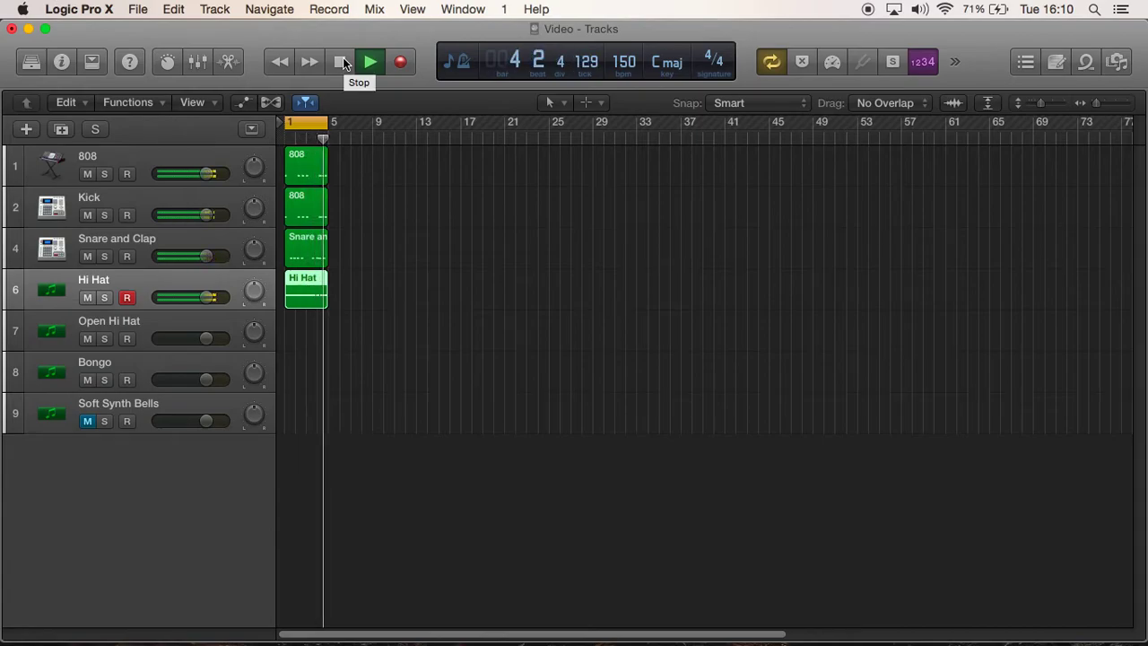
left_click(343, 63)
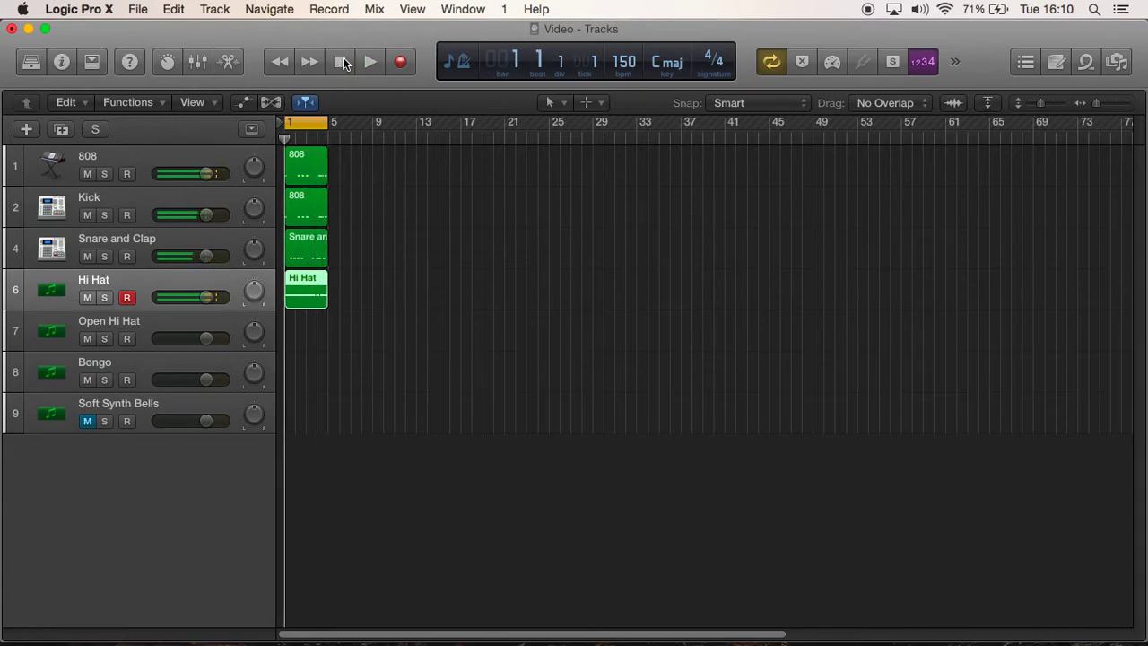
Step: Select the Open Hi Hat track, show the Musical Typing keyboard, and audition its D and A notes in octave C1
left_click(166, 316)
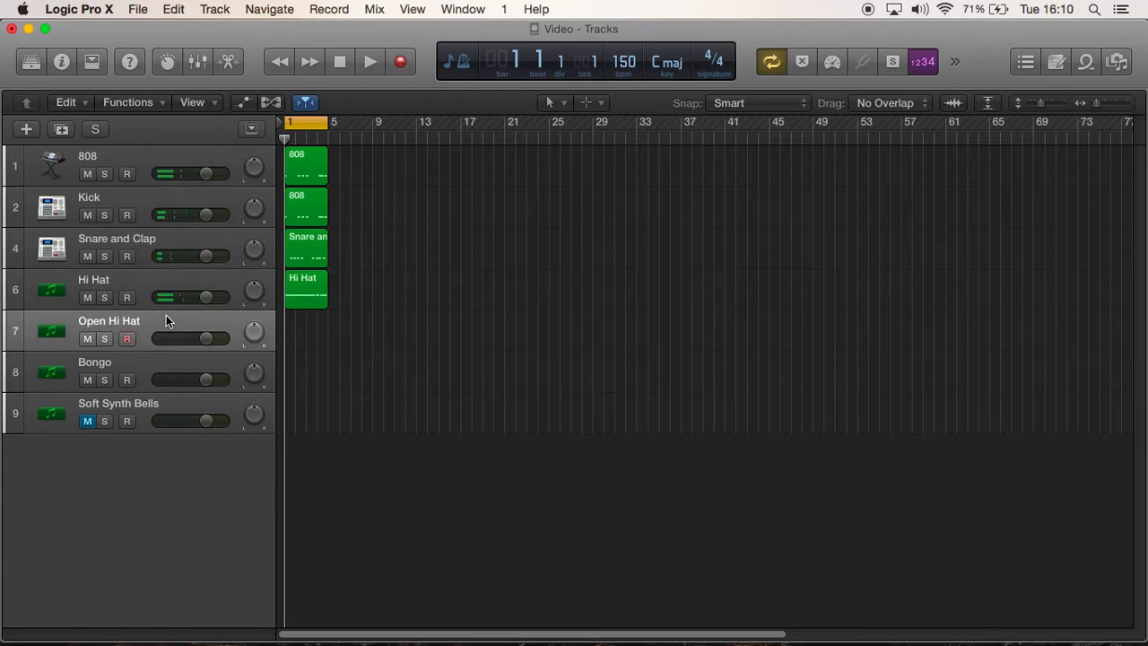
left_click(464, 8)
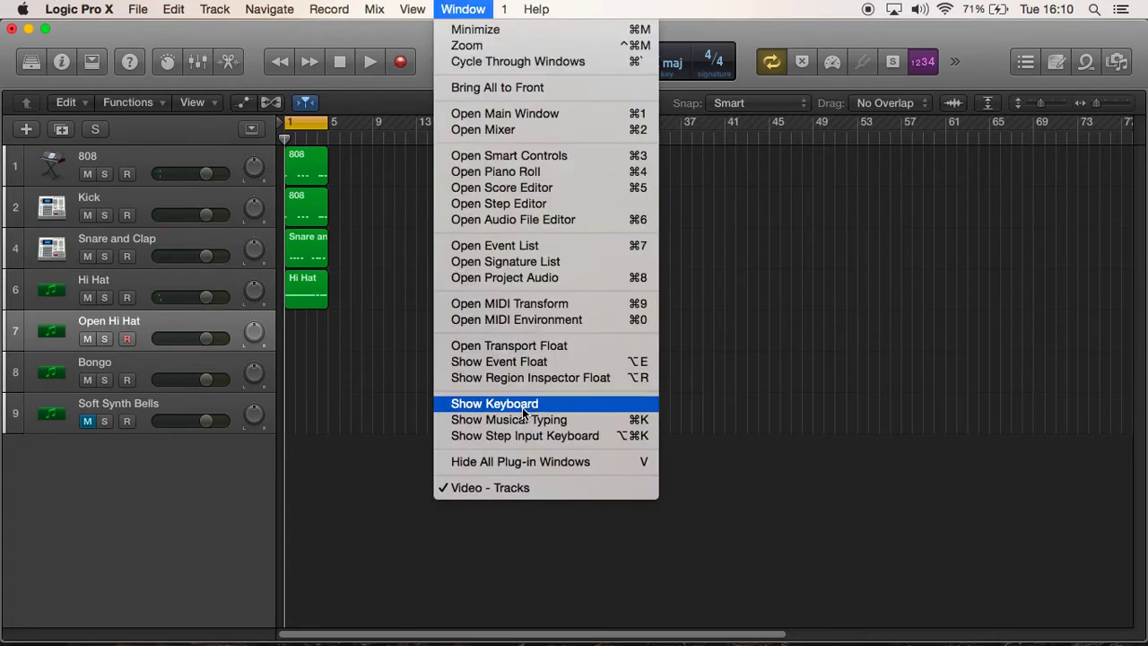
left_click(523, 420)
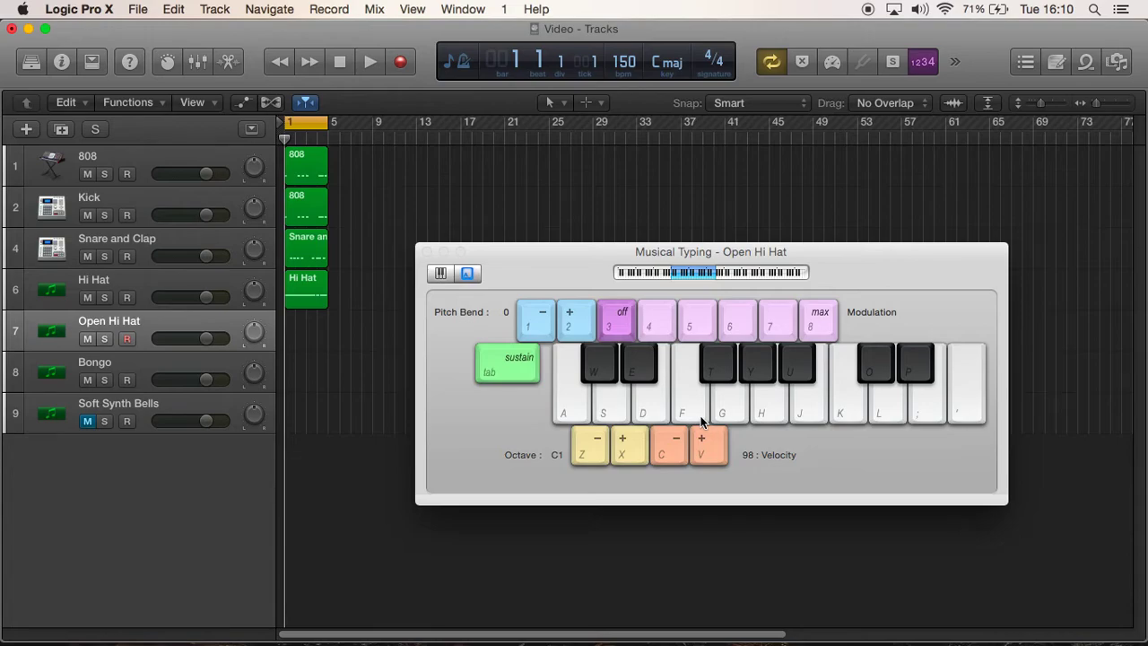
key("s")
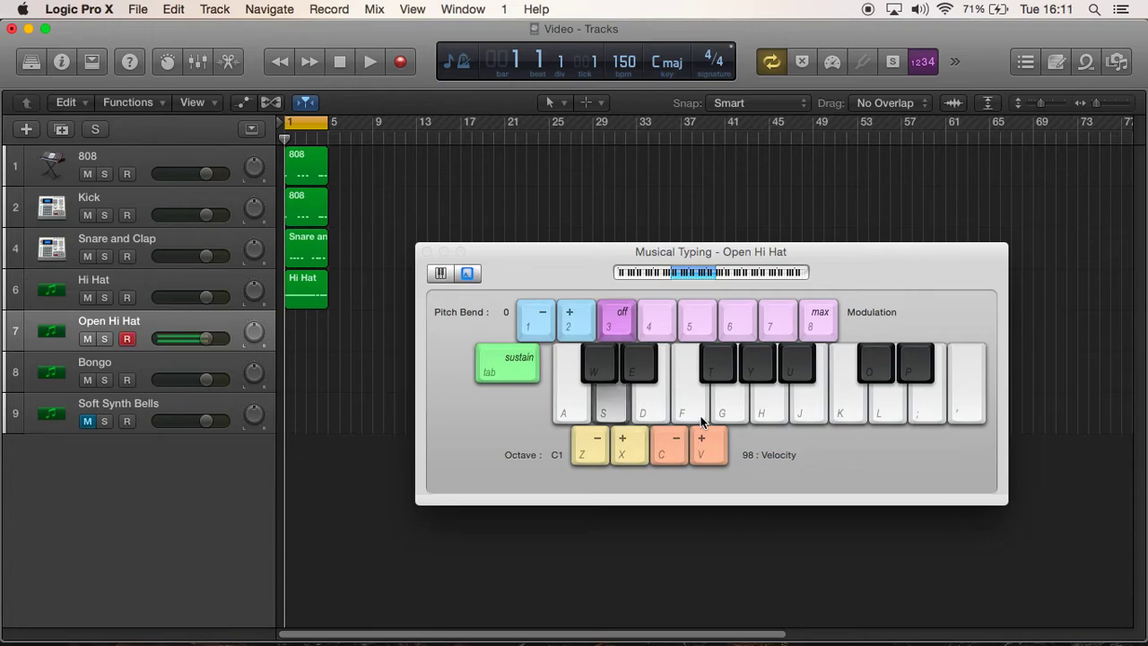
key("h")
key("h")
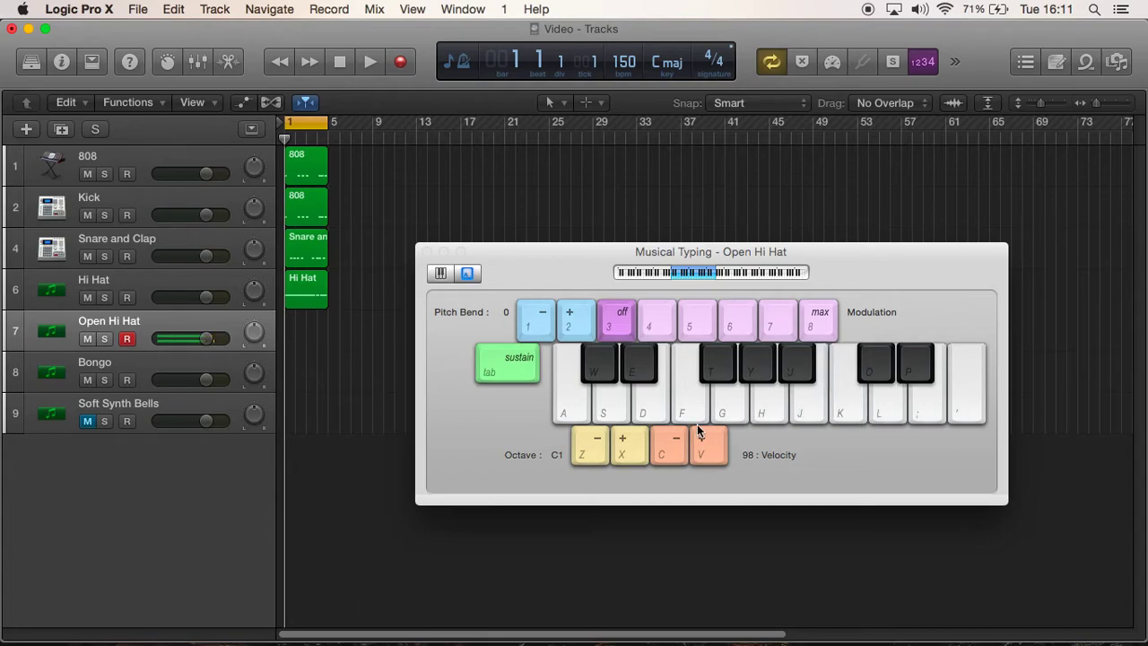
Step: Record two A1 open hi-hat hits over the loop, return to bar 1, and close the Musical Typing keyboard
left_click(399, 61)
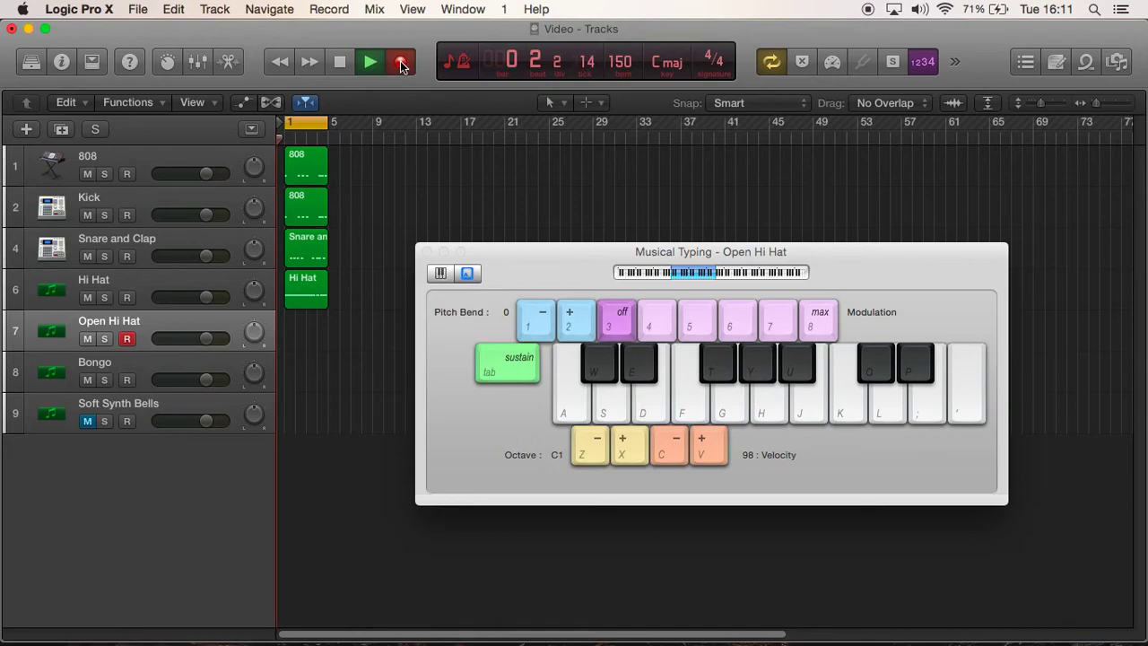
key("h")
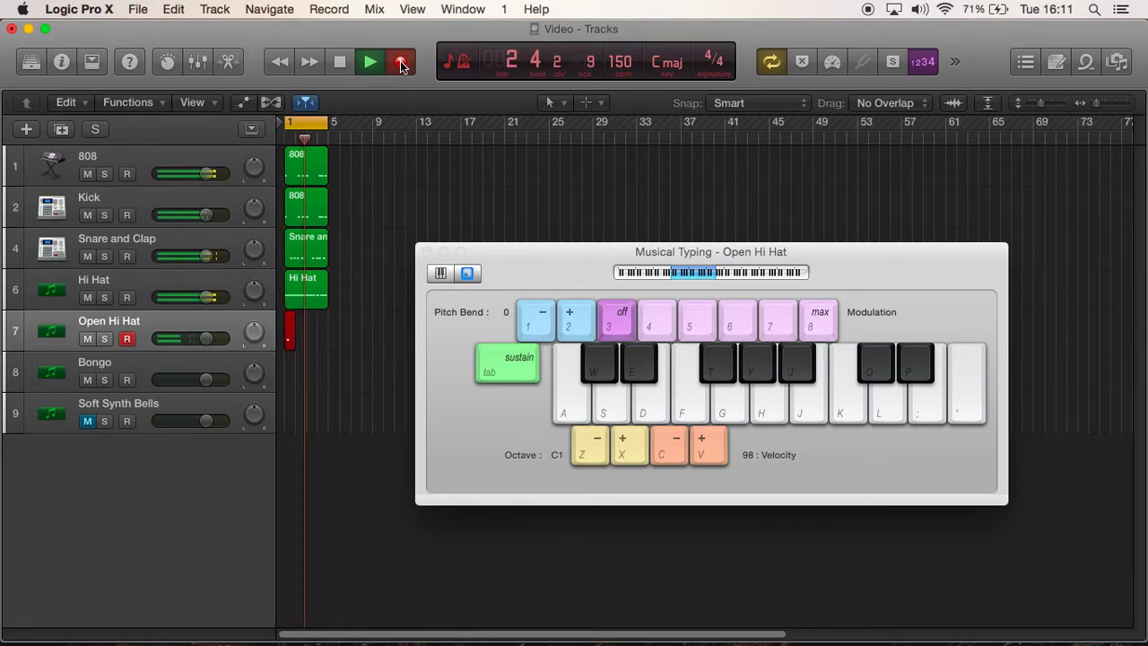
key("h")
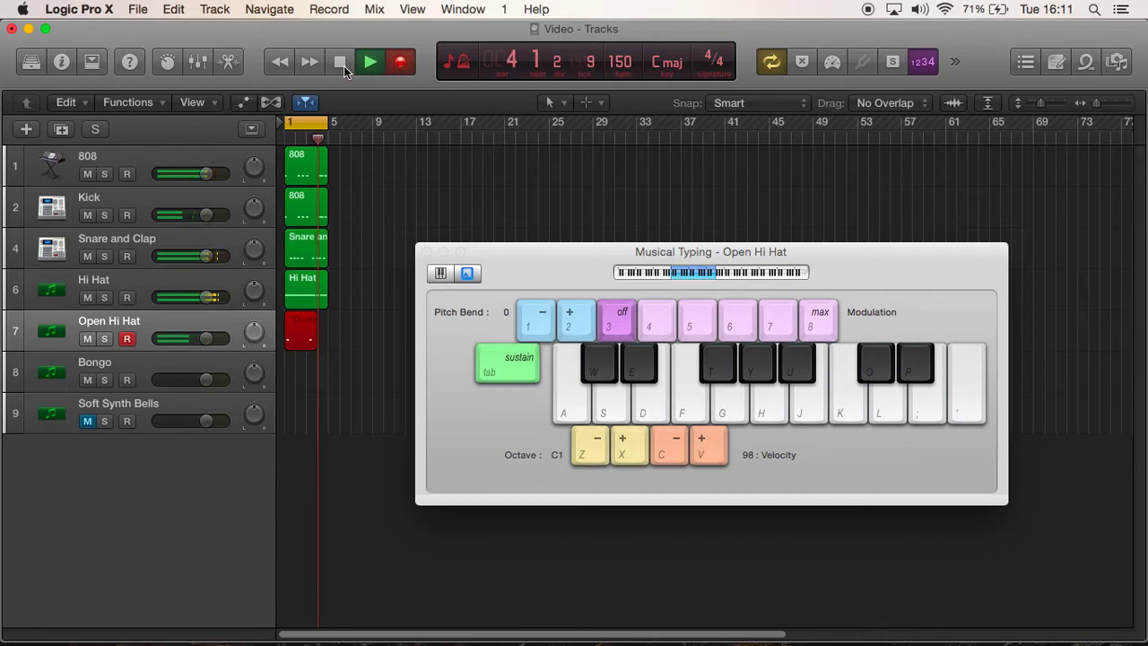
left_click(339, 62)
left_click(339, 62)
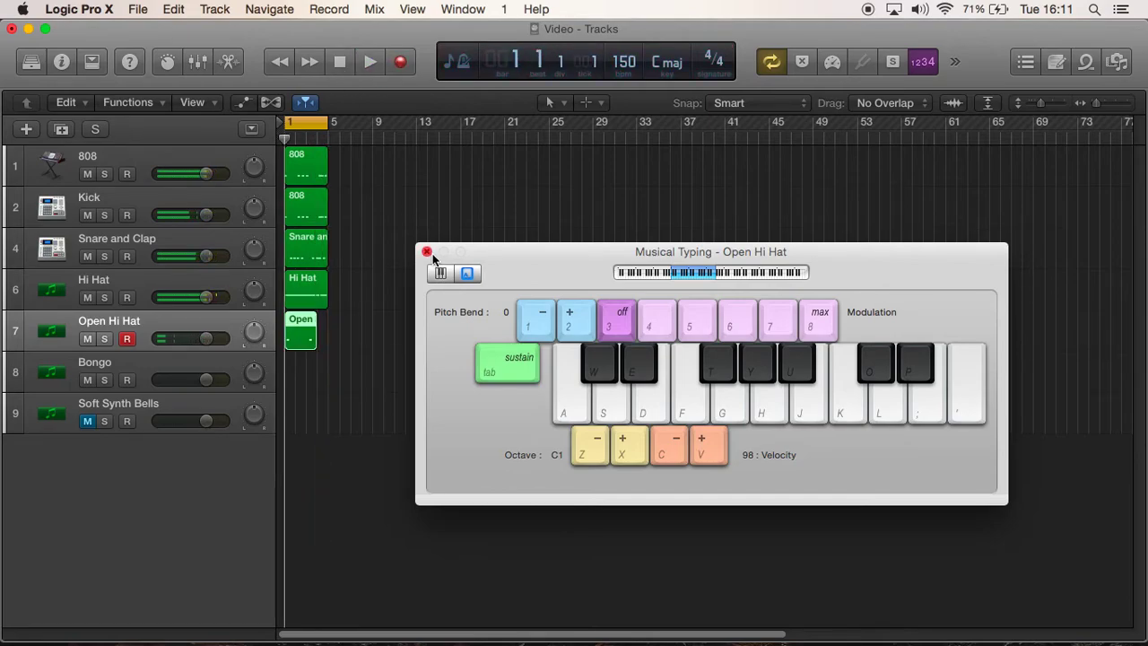
left_click(427, 252)
Step: Open the Open Hi Hat region in the Piano Roll, extend it to bar 5, and delete the note near beat 3.2
double_click(304, 336)
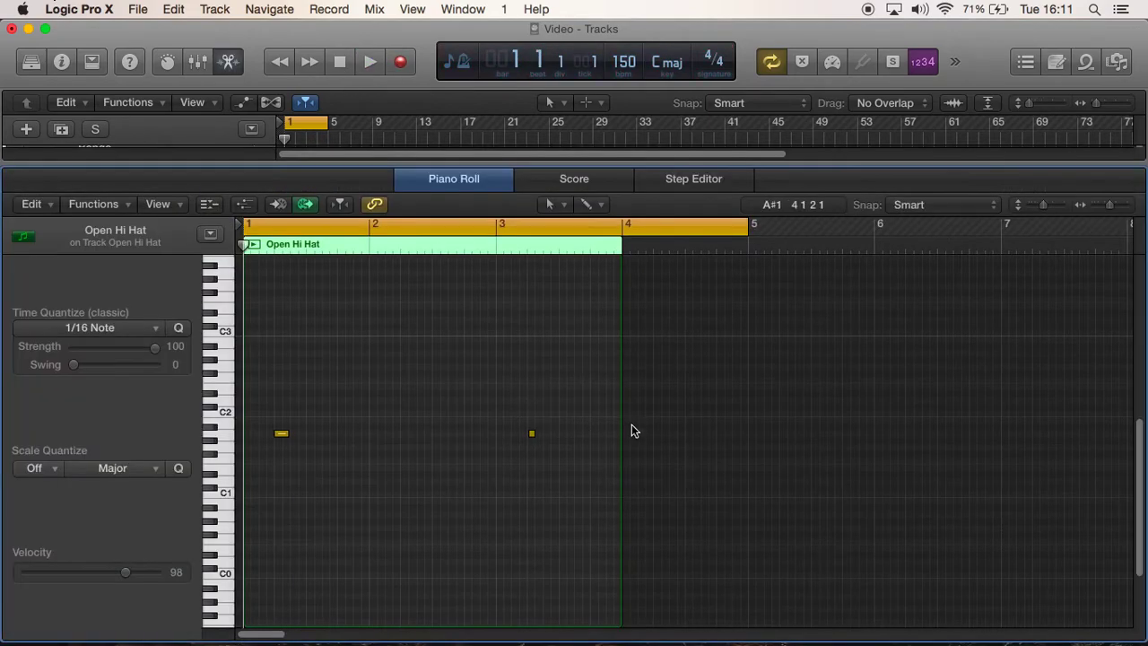
left_click_drag(627, 420, 748, 410)
left_click_drag(524, 443, 523, 443)
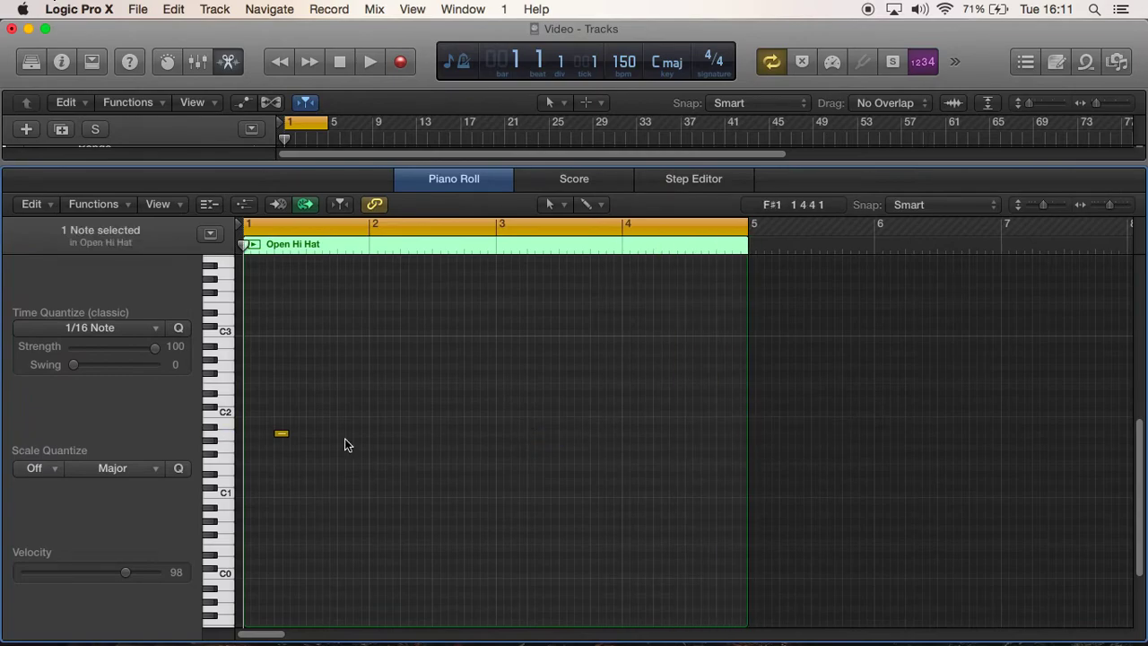
Step: Move the Open Hi Hat note at bar 1 beat 2 up to E2 while playing the loop
left_click_drag(310, 412, 271, 447)
left_click(223, 413)
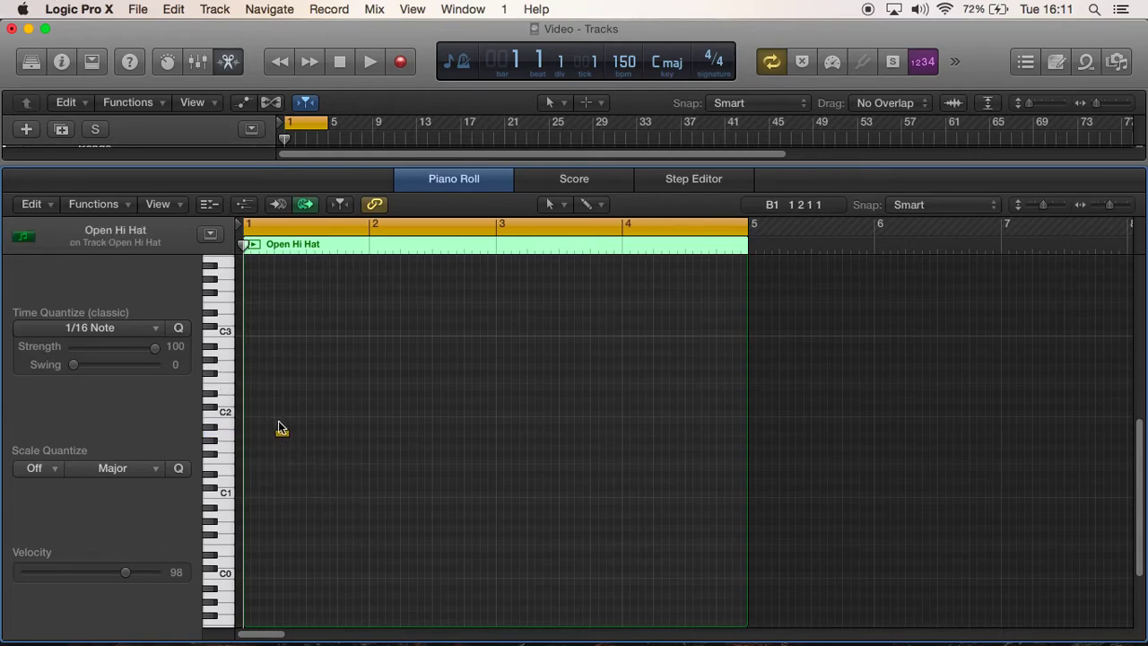
left_click_drag(281, 435, 282, 371)
left_click(369, 60)
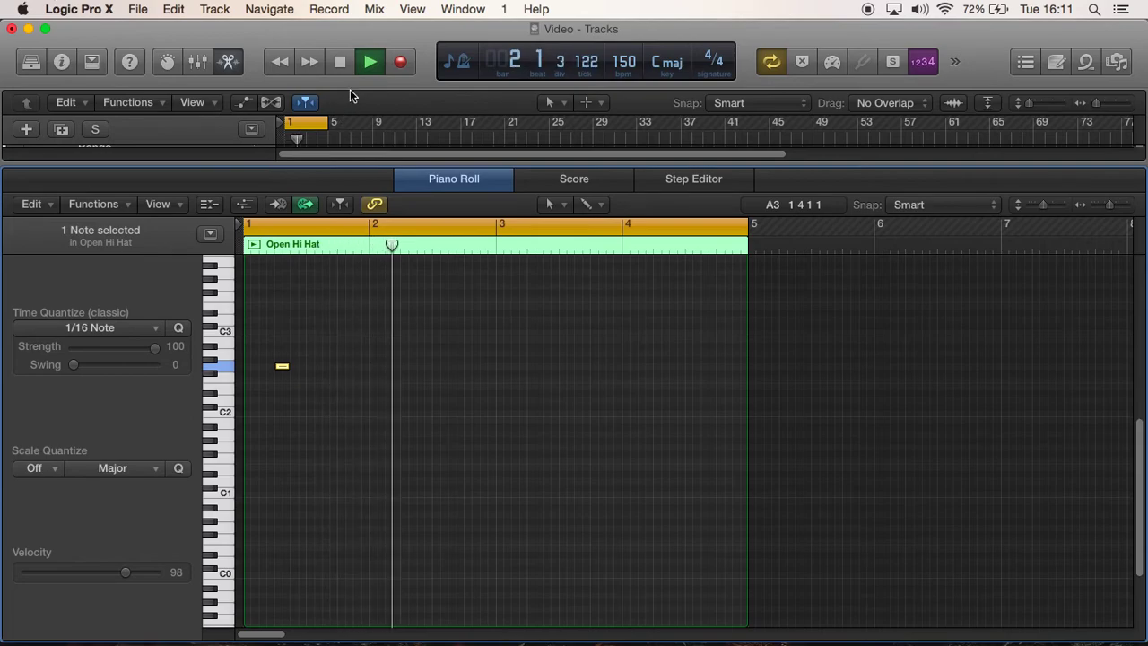
left_click_drag(280, 366, 281, 385)
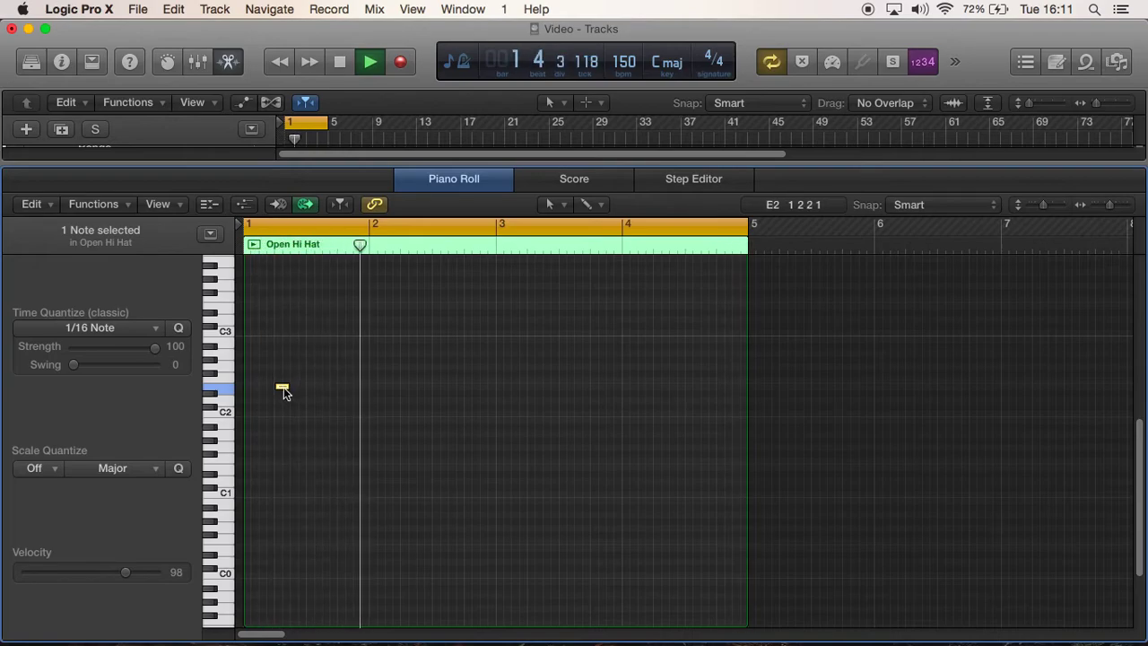
Step: Copy the E2 open hi-hat note to bar 3 beat 2, then close the Piano Roll and play the loop through
left_click_drag(282, 388, 535, 387)
left_click(614, 495)
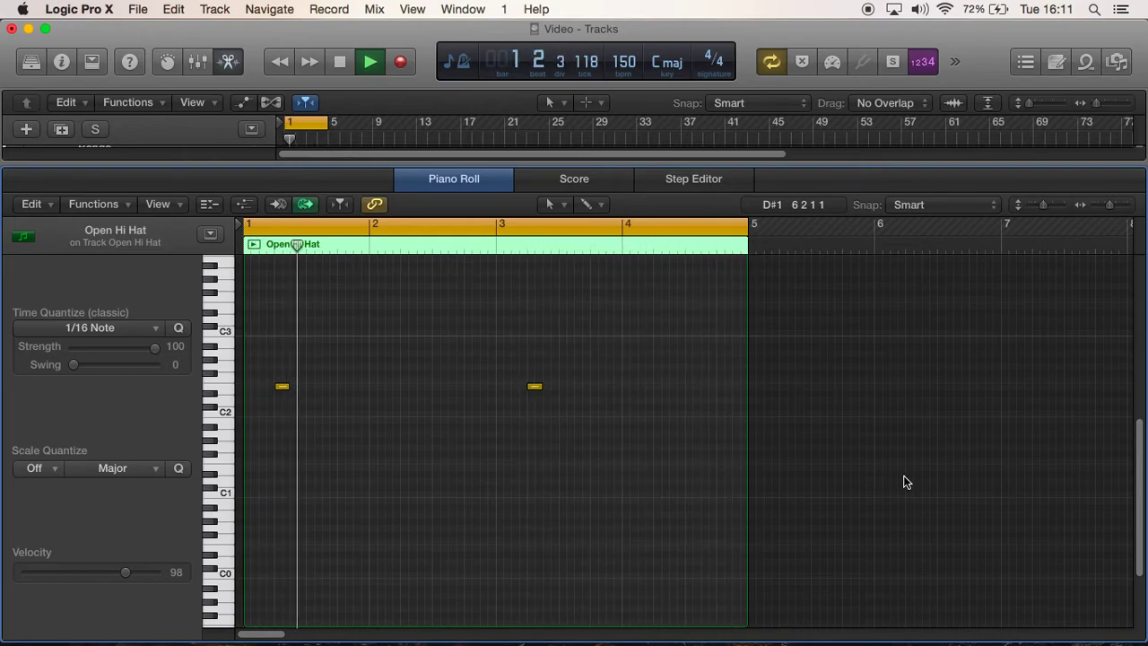
left_click(226, 66)
left_click(341, 61)
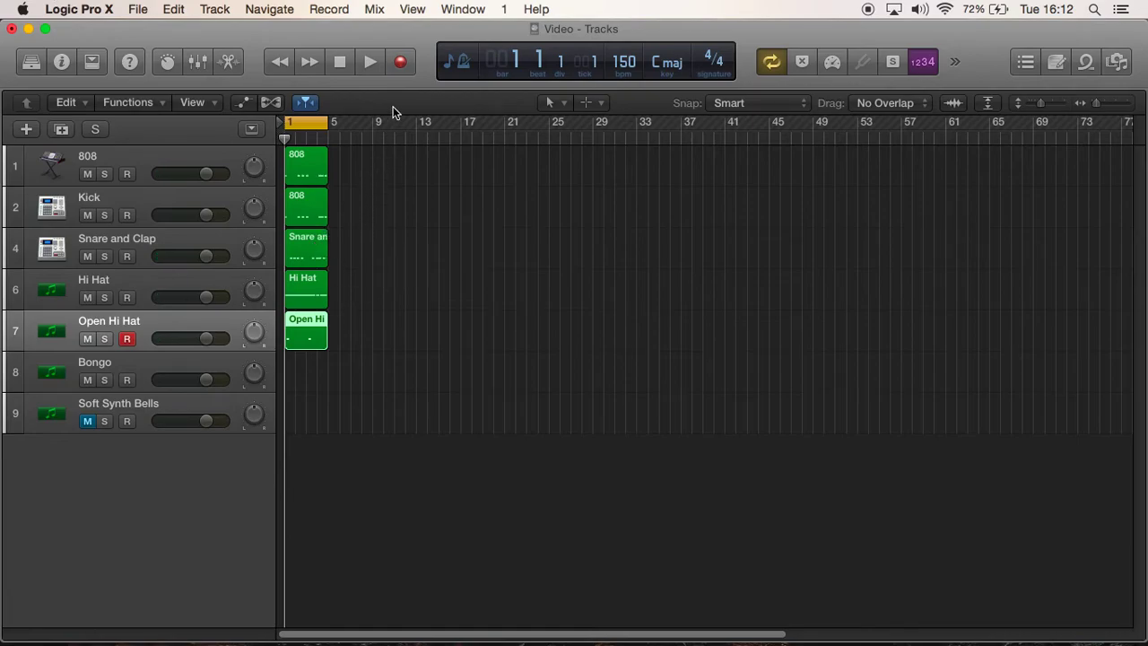
left_click(373, 63)
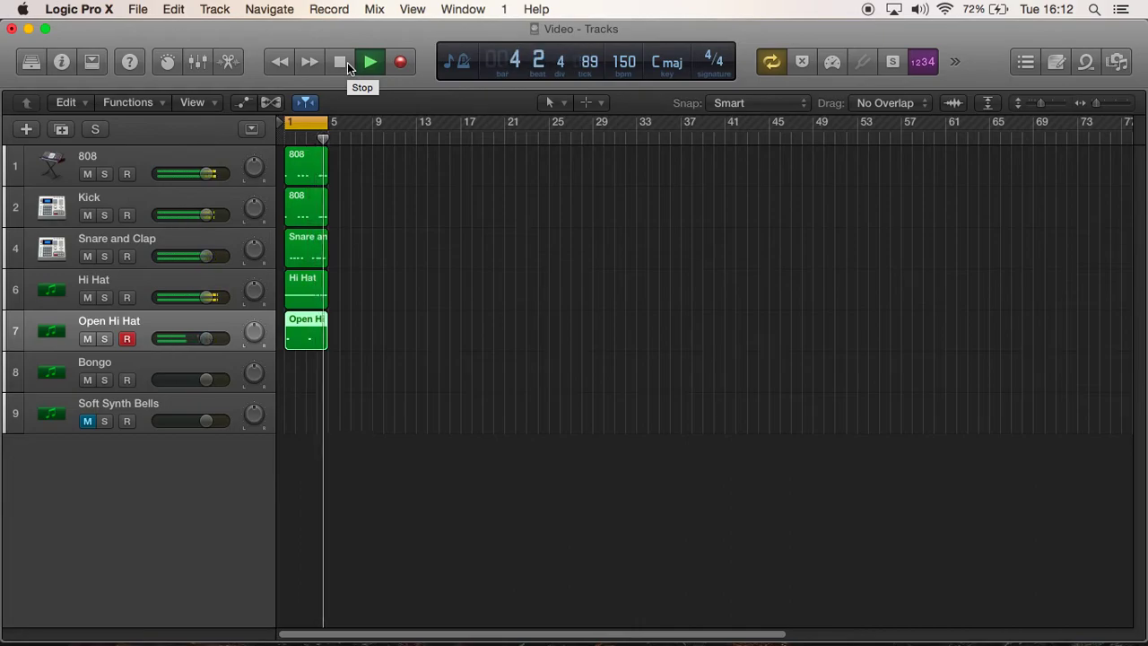
left_click(347, 62)
Step: Select the Bongo track, show the Musical Typing keyboard, and audition its A note in octave C3
left_click(122, 362)
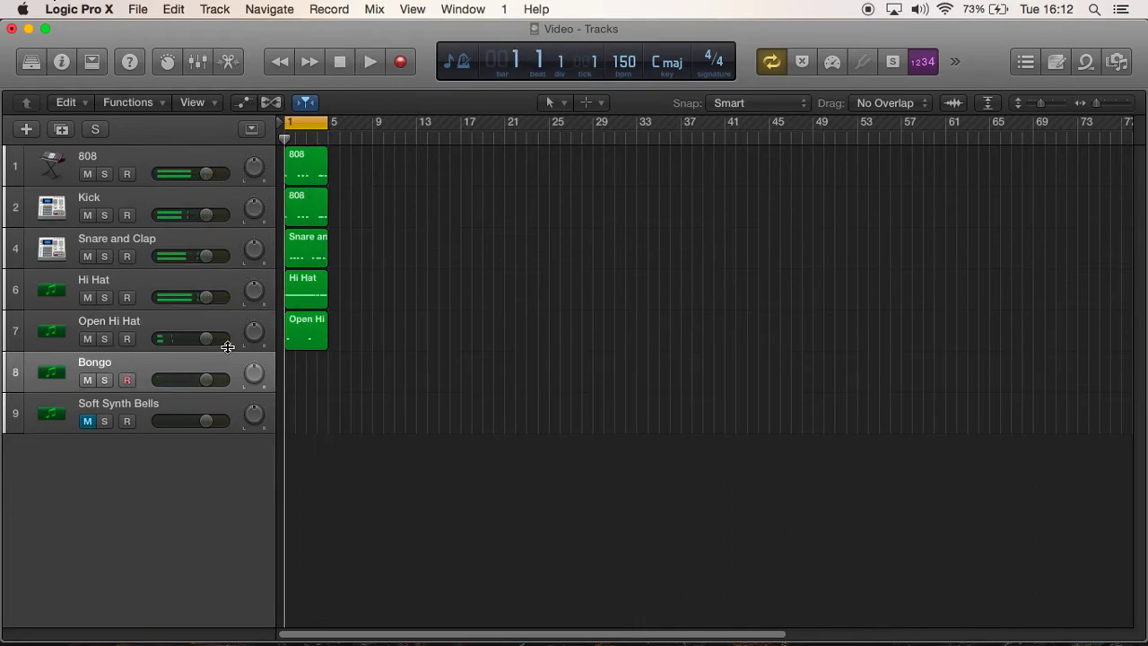
left_click(457, 11)
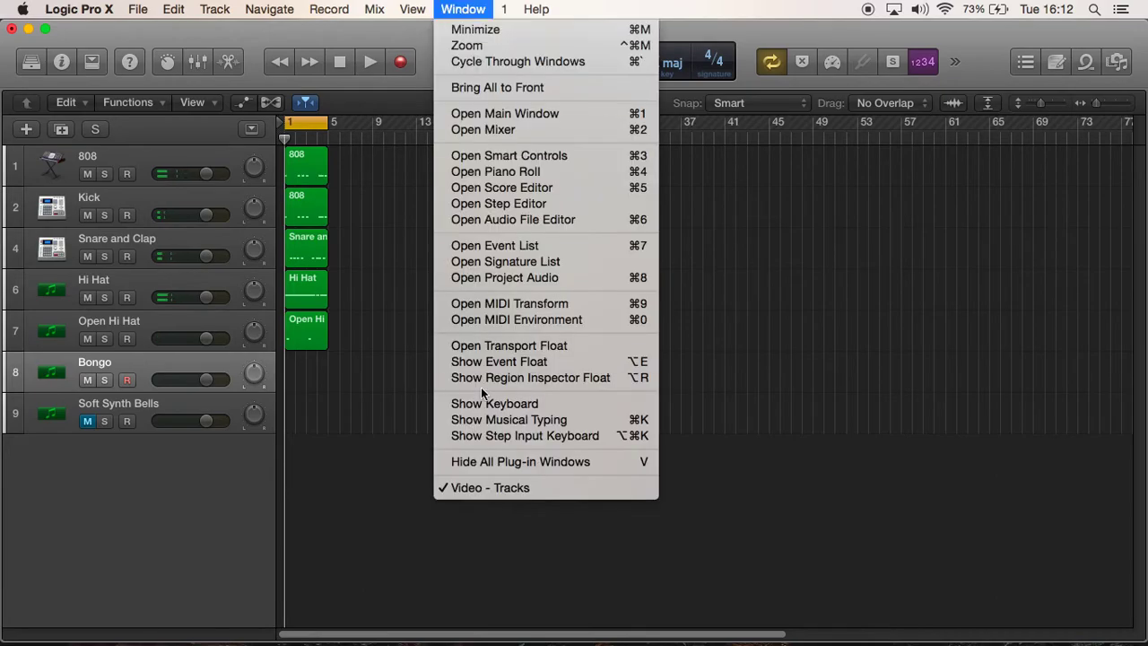
left_click(480, 419)
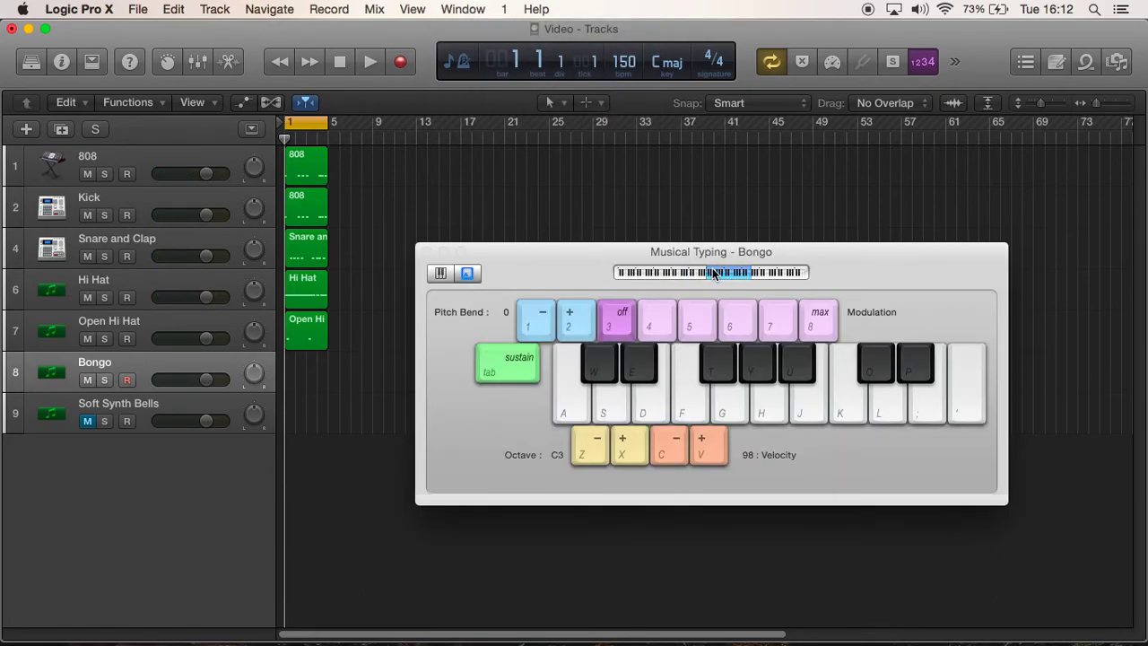
key("h")
key("h")
Step: Record a bongo part over the loop, stop at bar 1, and close the Musical Typing keyboard
left_click(399, 63)
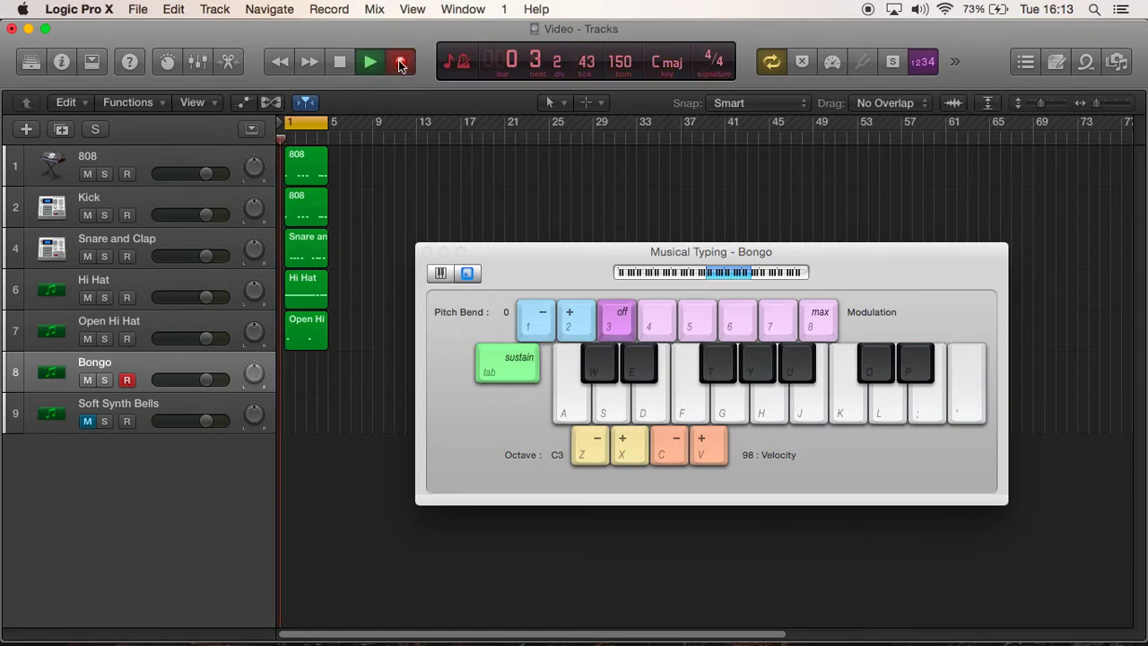
key("u")
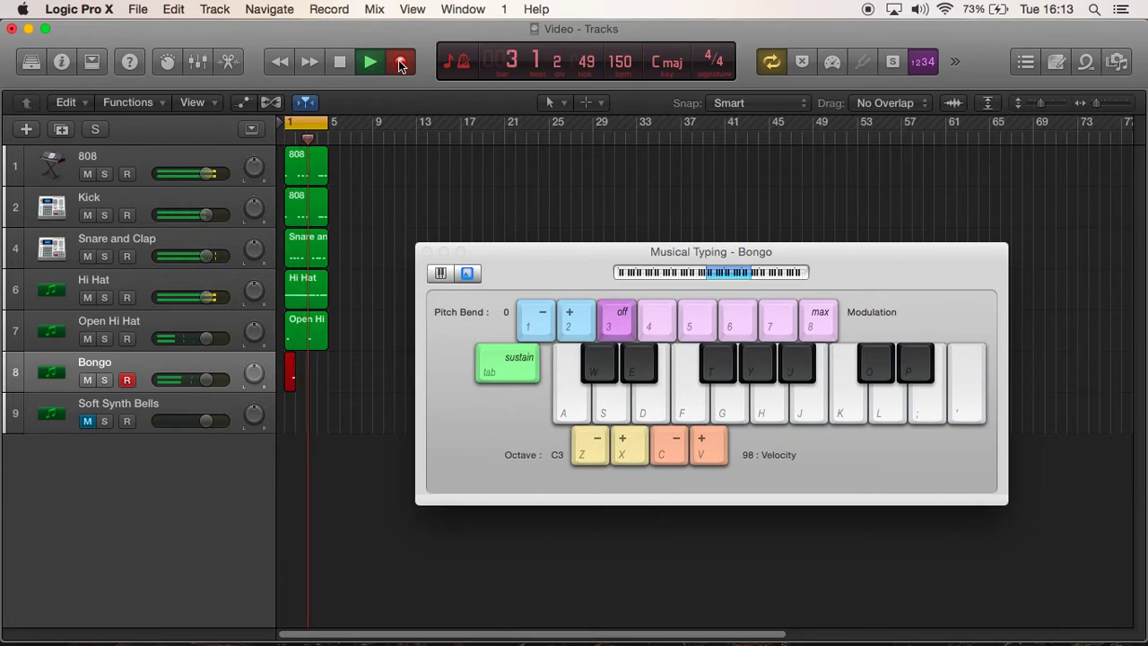
key("u")
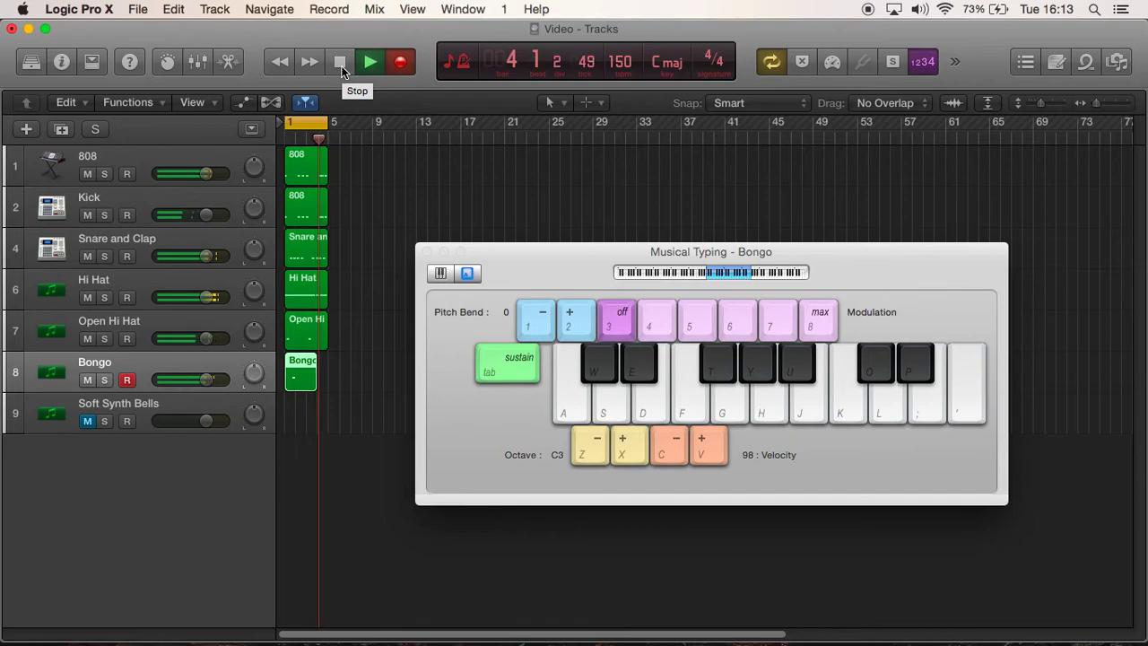
left_click(427, 252)
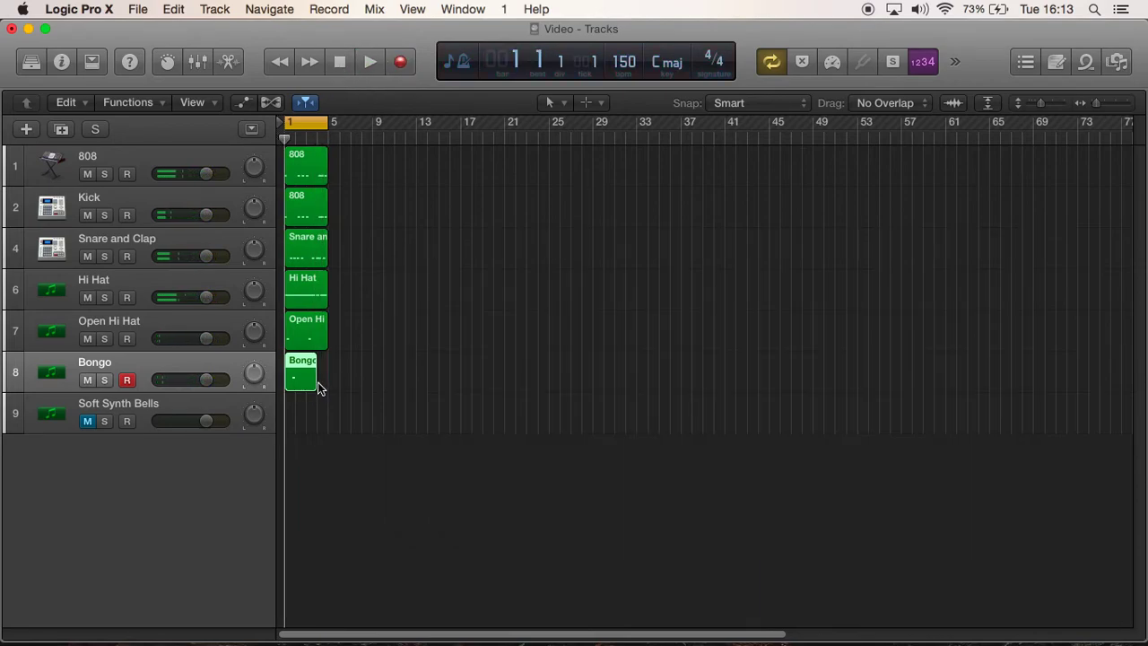
Step: Extend the Bongo region to bar 5 and copy its hit two bars further on in the Piano Roll, then close the editor
left_click_drag(318, 381, 328, 385)
double_click(302, 381)
left_click_drag(662, 362, 303, 509)
left_click(240, 64)
Step: Play the full loop with the bongo part, then stop and return to bar 1
left_click(370, 65)
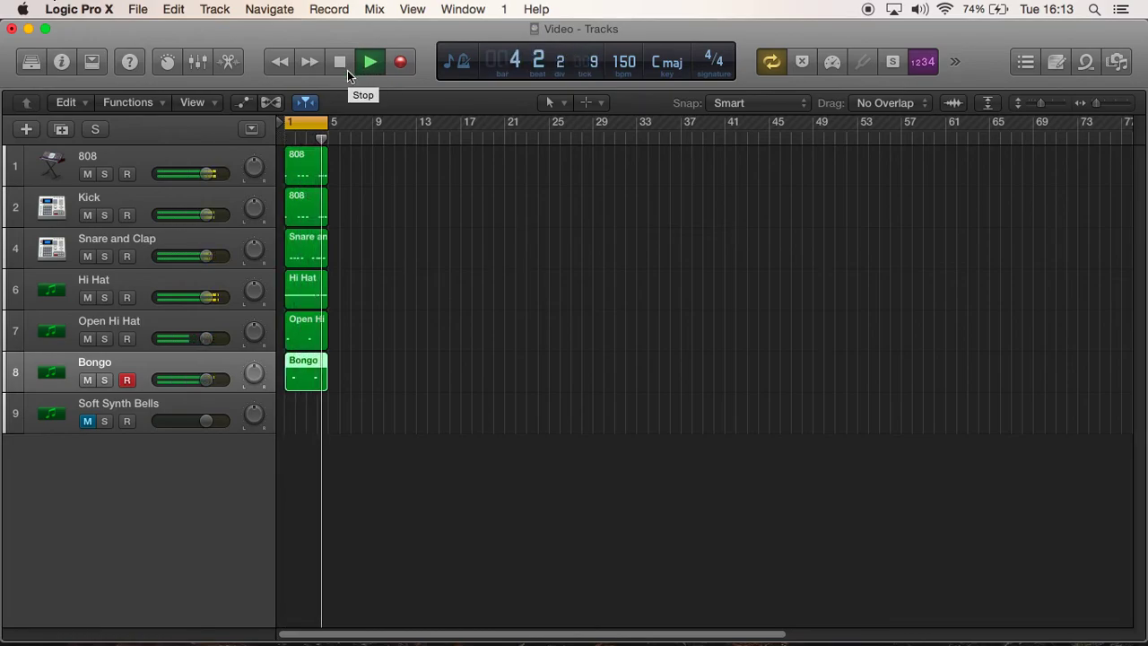
left_click(340, 61)
left_click(340, 62)
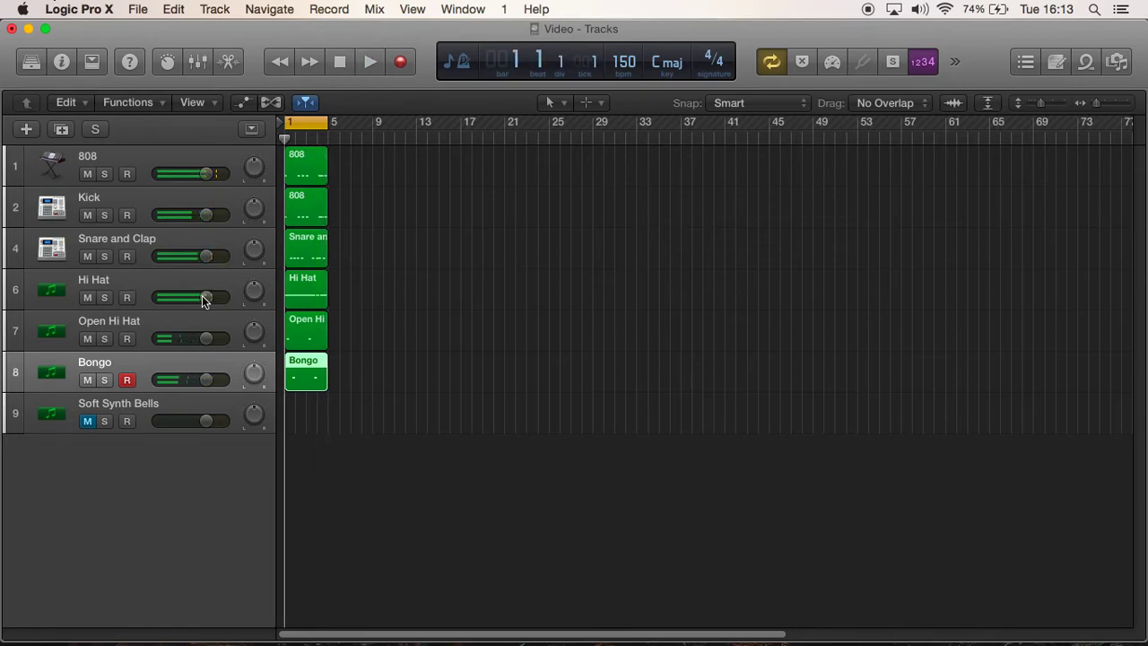
Step: Unmute the Soft Synth Bells track, show the Musical Typing keyboard, and audition its A, E, F, and D notes in octave C3
left_click(92, 412)
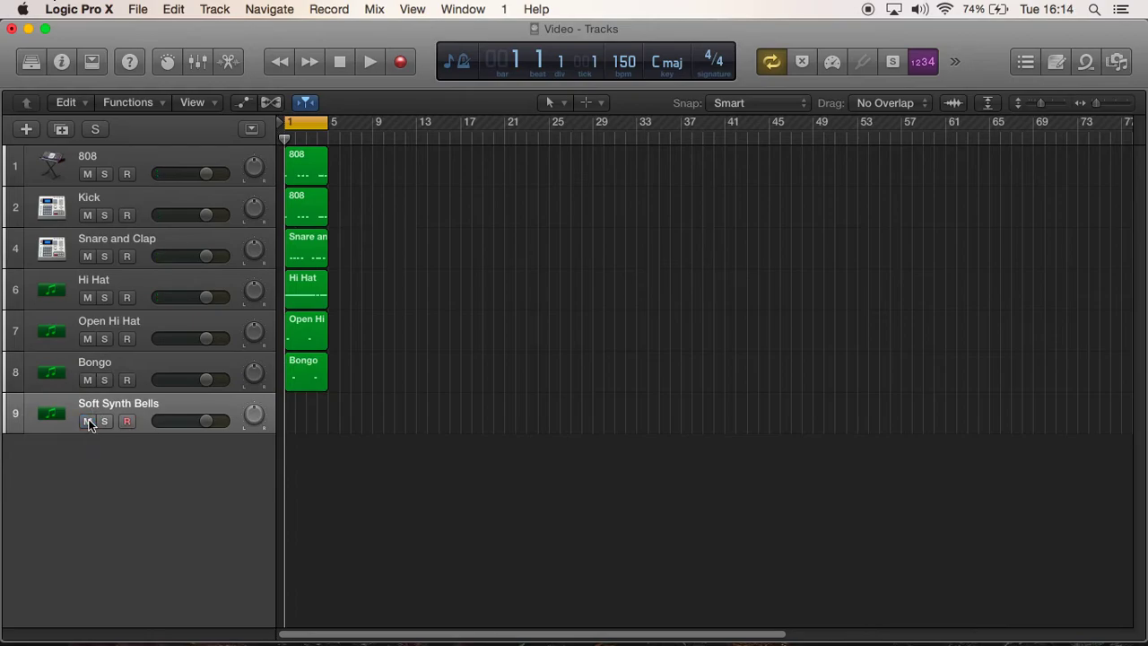
left_click(468, 11)
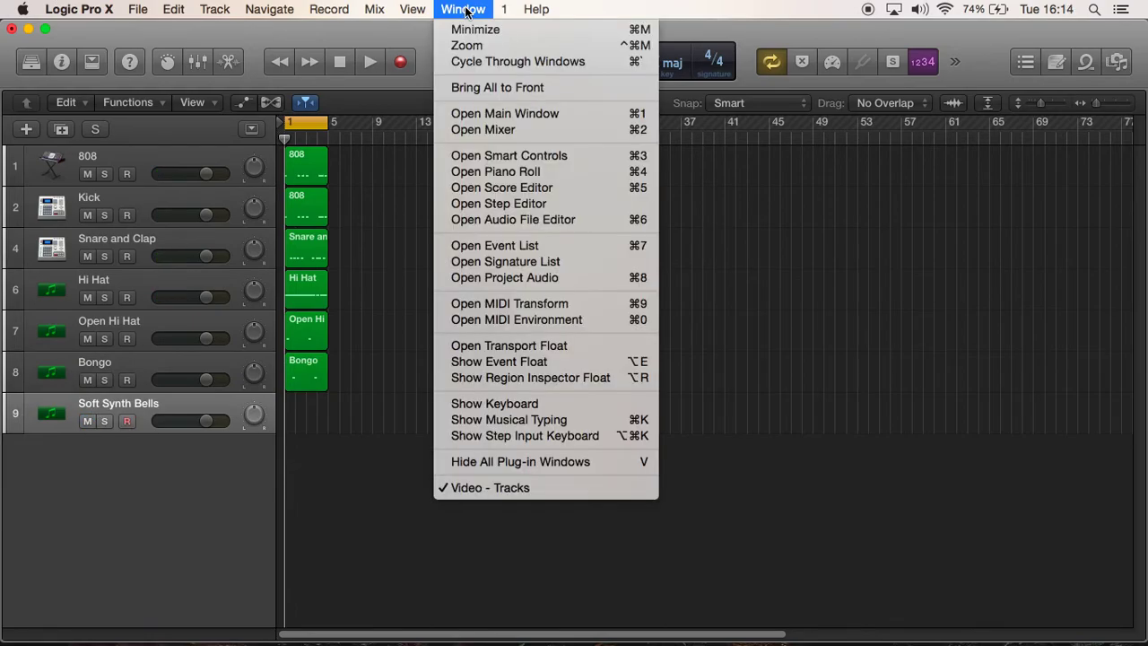
left_click(505, 419)
key("h")
key("h")
key("d")
key("f")
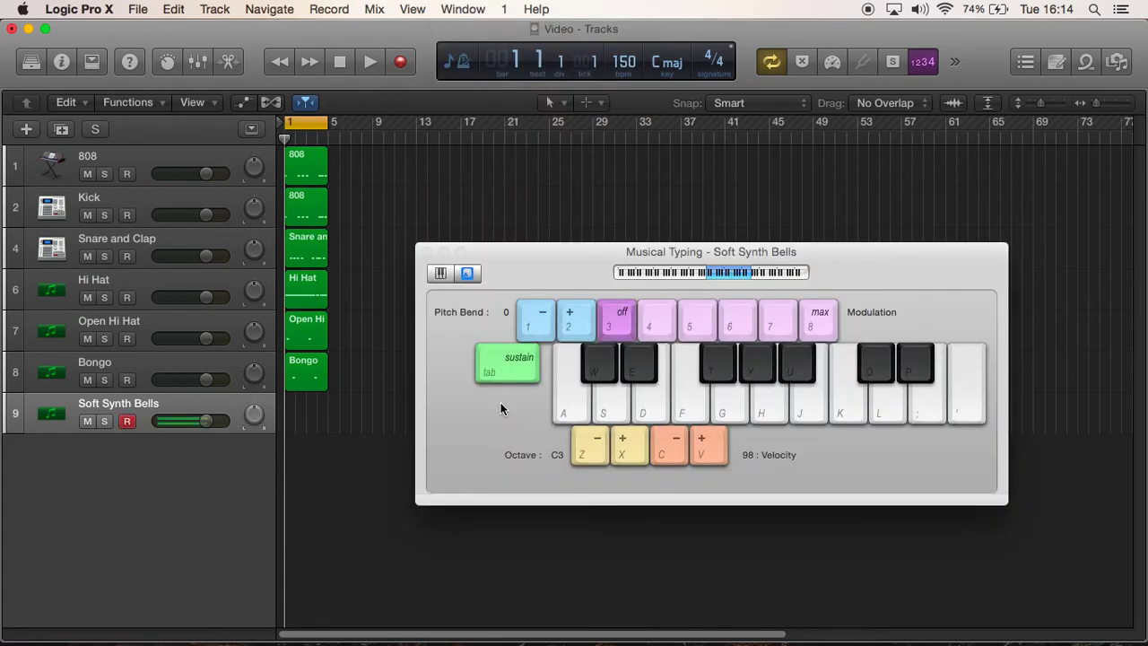
key("s")
Step: Play the loop and improvise Soft Synth Bells melodies over it with D, E, F, A, B, and C notes, then stop playback
left_click(369, 62)
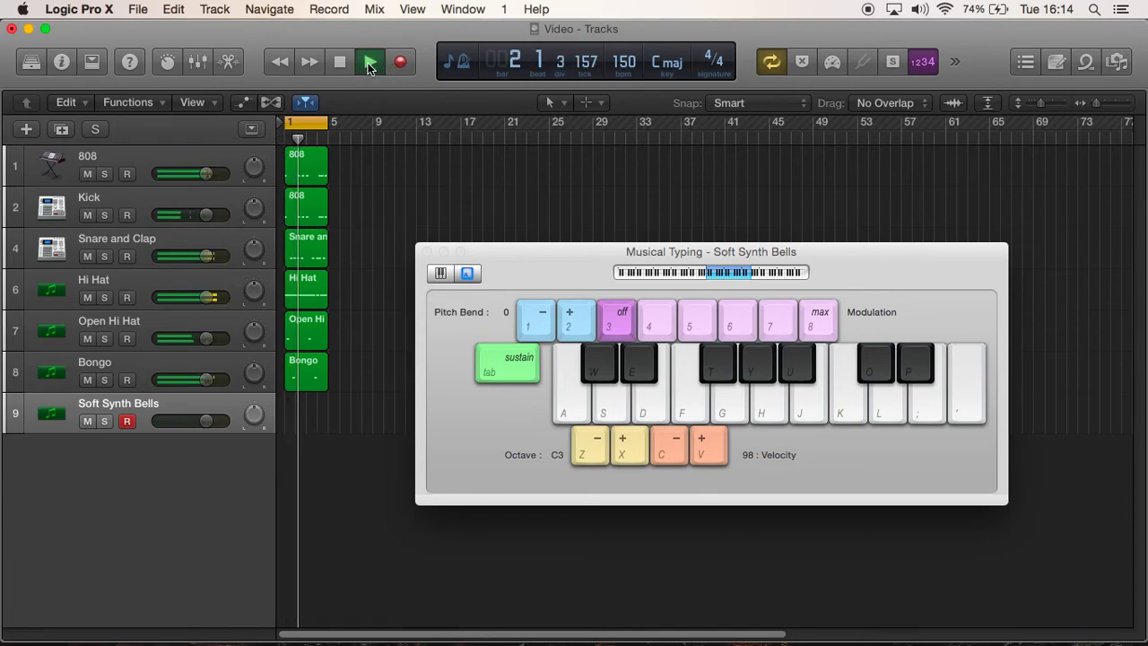
key("h")
key("s")
key("f")
key("d")
key("s")
key("h")
key("h")
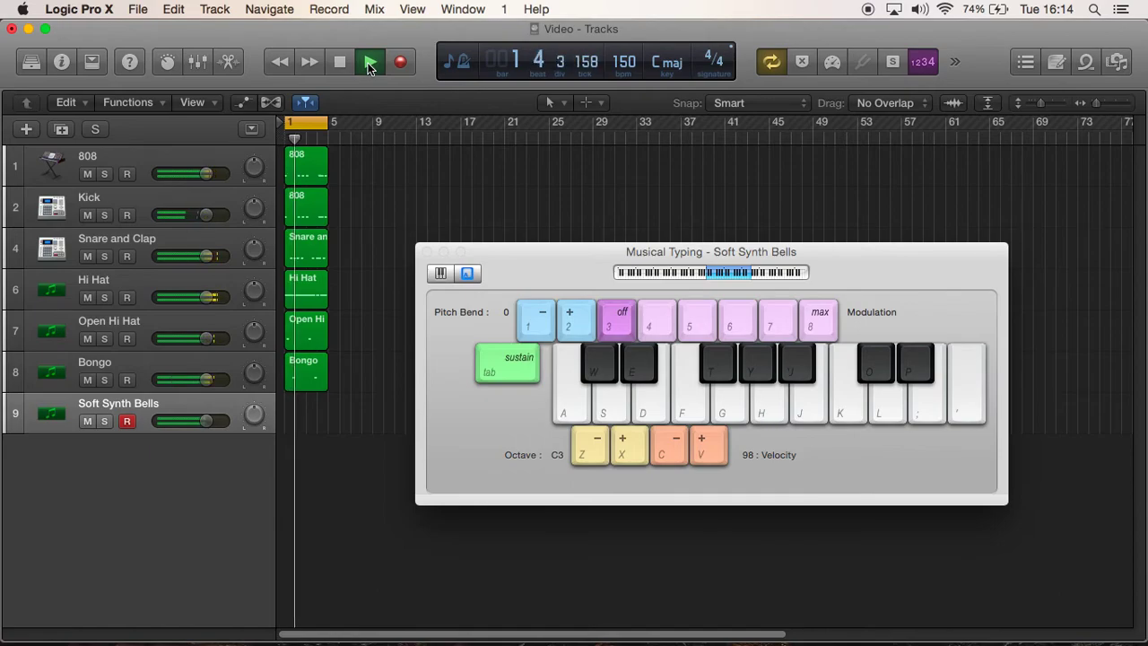
key("h")
key("h")
key("h")
key("j")
key("j")
key("h")
key("s")
key("d")
key("h")
key("k")
key("h")
key("d")
key("s")
key("d")
key("h")
key("k")
key("h")
key("f")
key("d")
key("s")
key("h")
key("h")
key("h")
key("j")
key("h")
key("s")
key("d")
key("f")
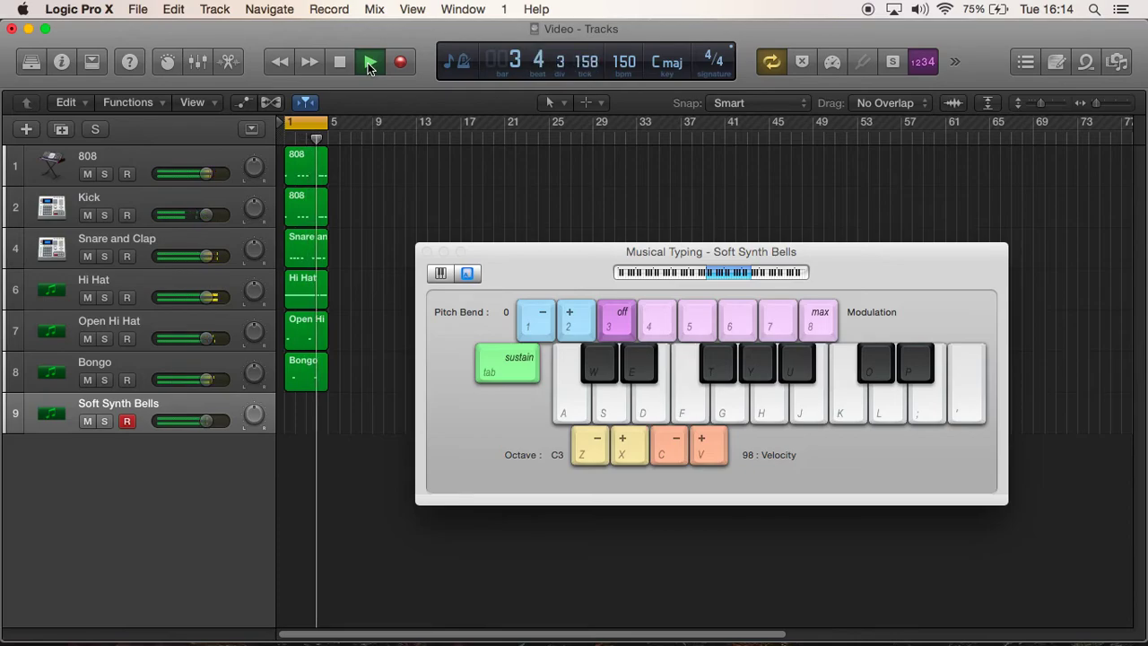
left_click(328, 64)
Step: Try out Soft Synth Bells melody ideas without the beat, using notes from D3 up to C4
key("h")
key("j")
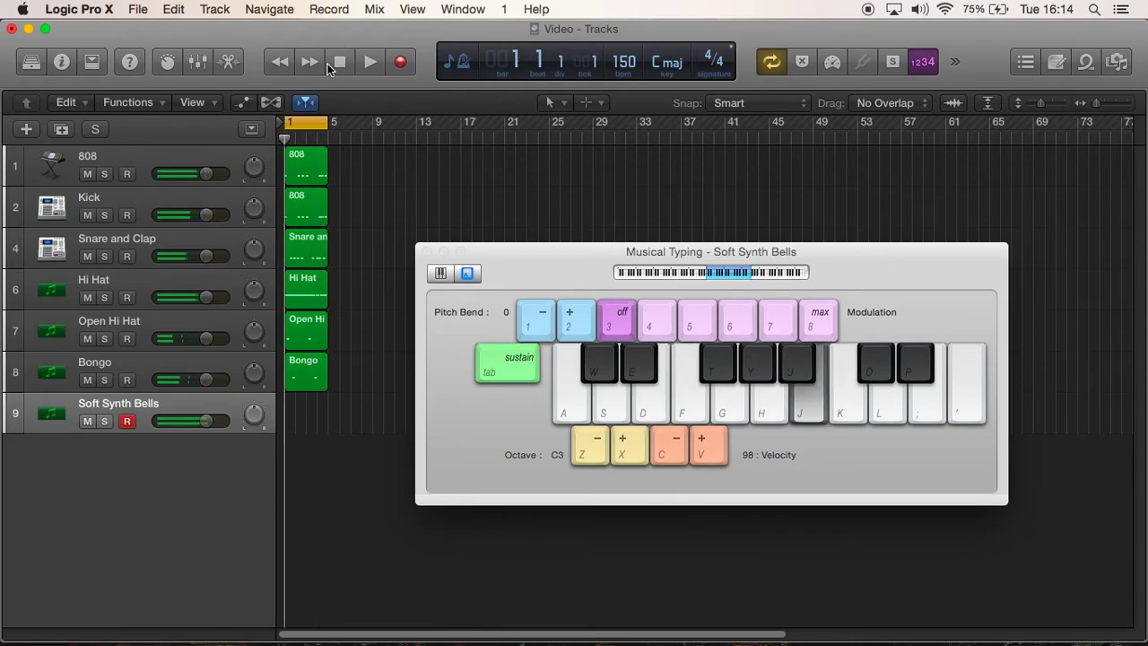
key("f")
key("f")
key("f")
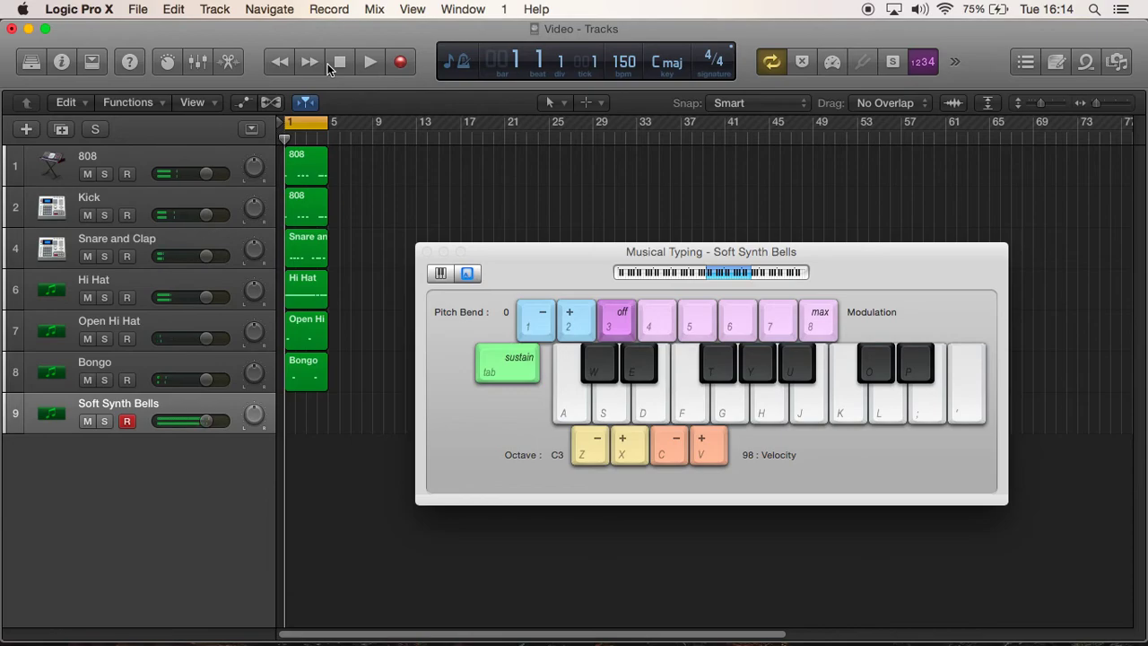
key("d")
key("k")
key("h")
key("j")
key("k")
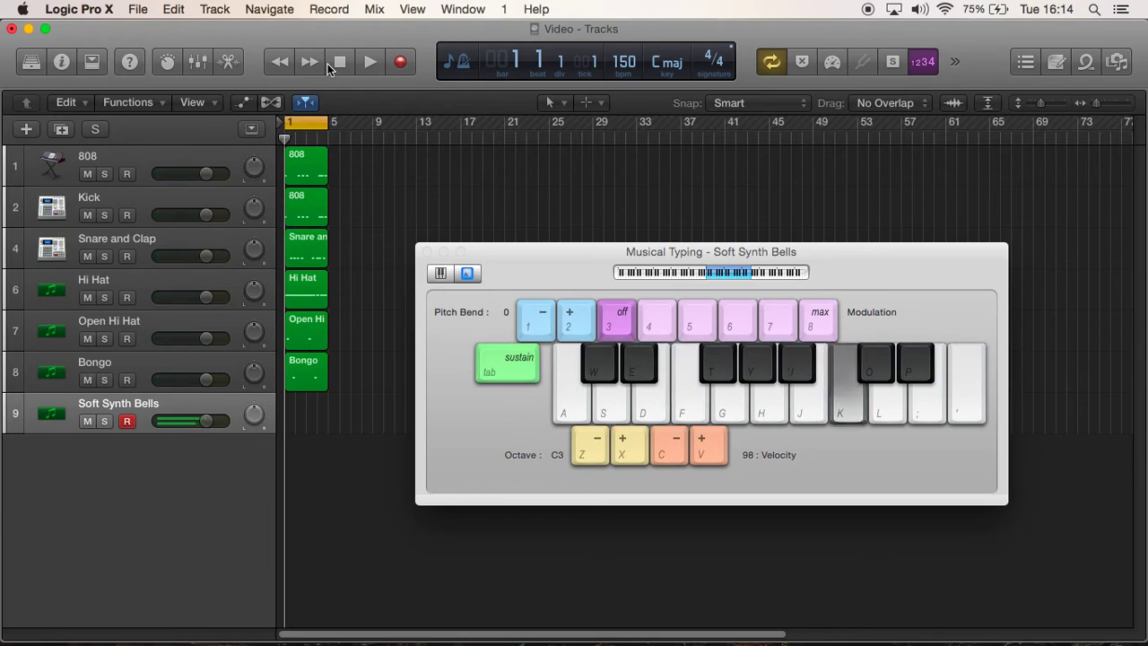
key("h")
key("h")
key("f")
key("s")
key("d")
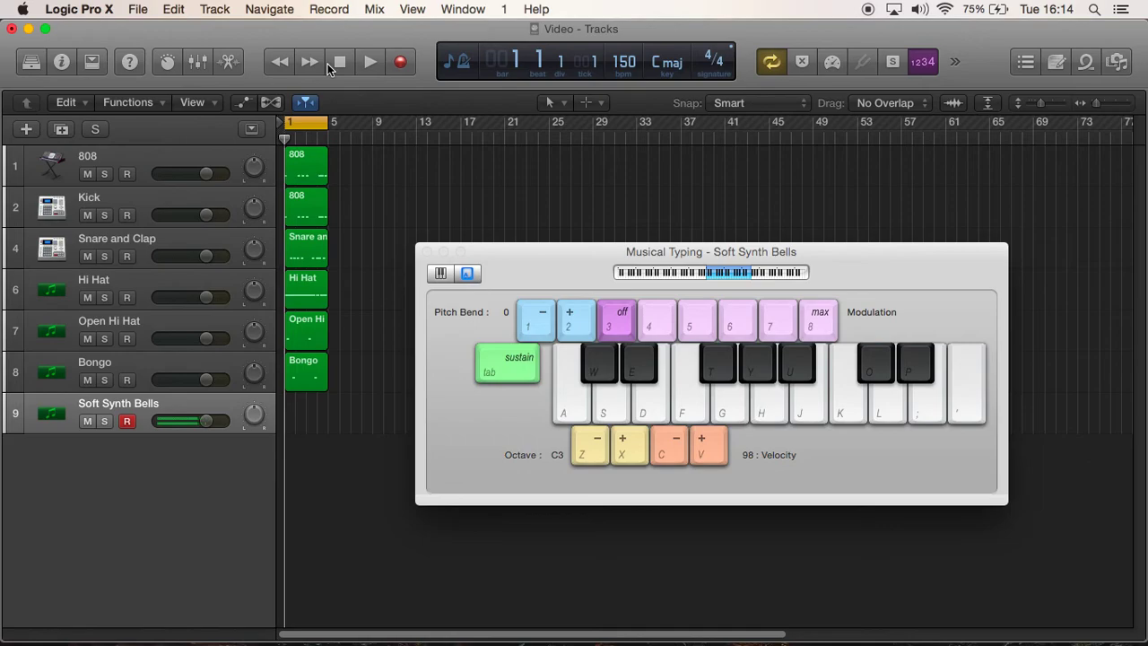
key("j")
key("h")
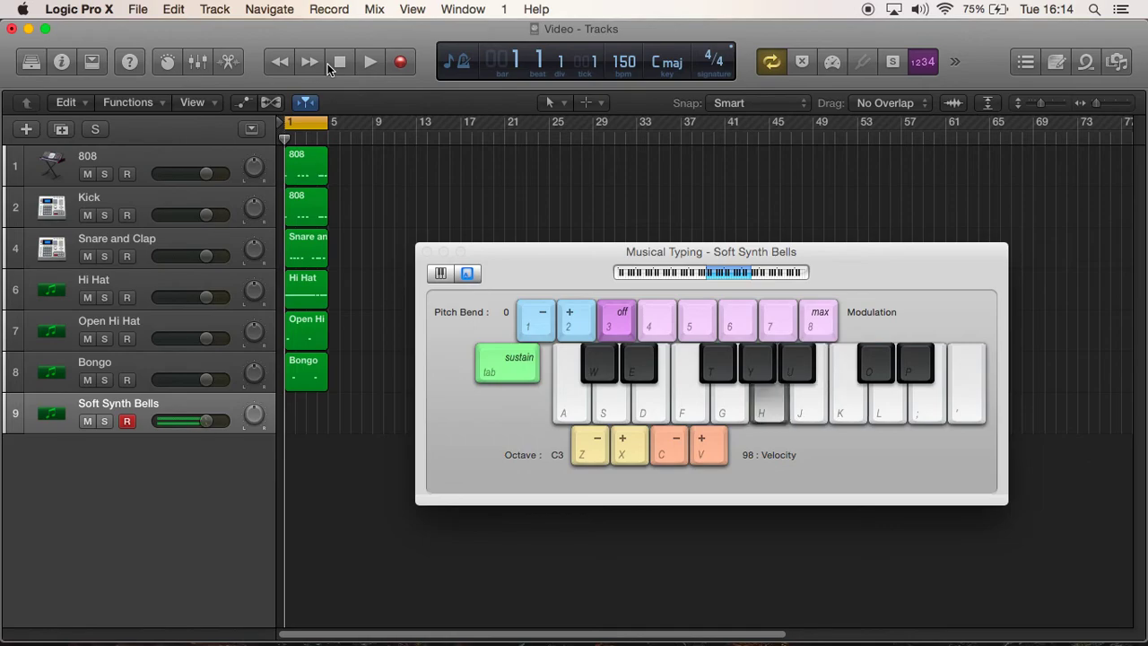
key("f")
key("h")
key("f")
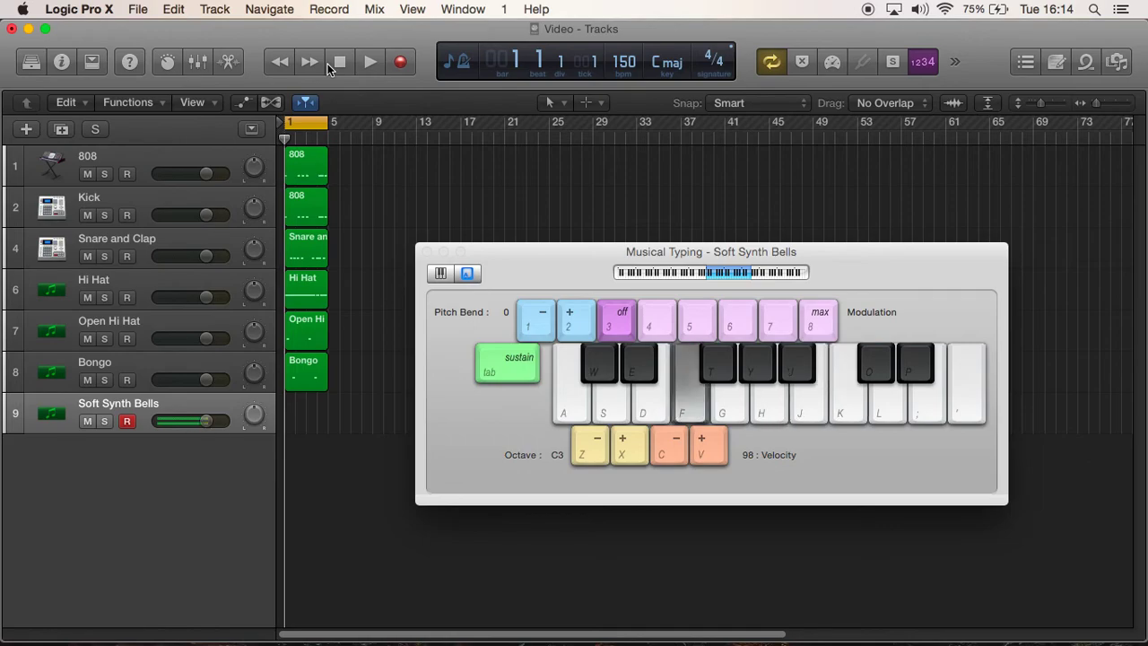
key("s")
key("d")
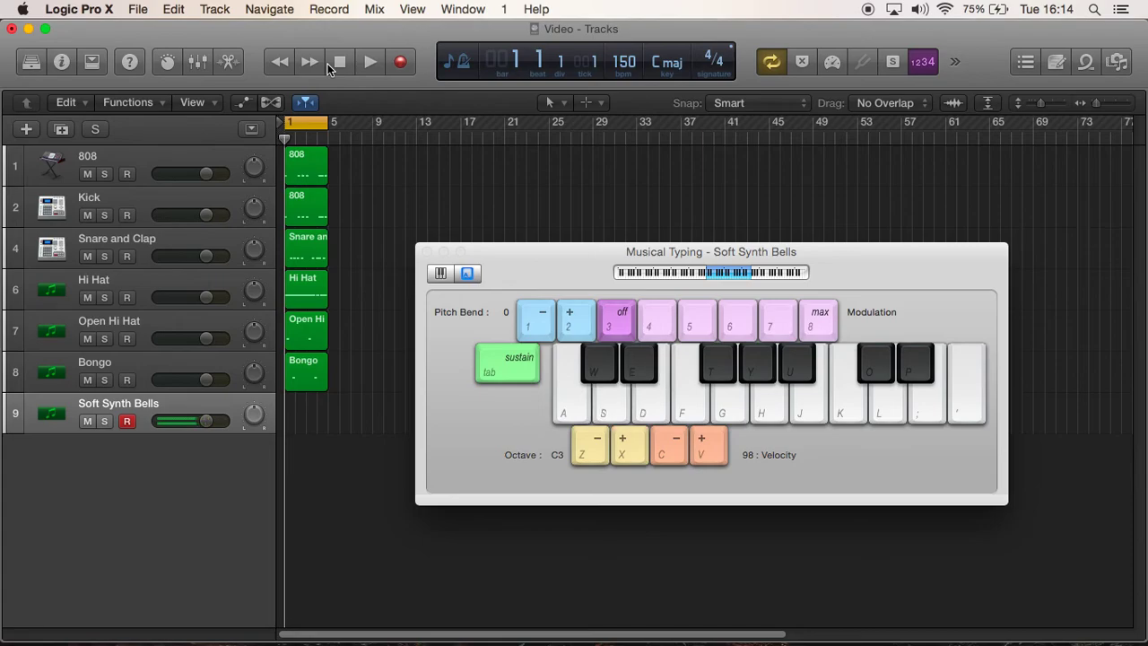
key("k")
key("k")
key("h")
key("h")
key("j")
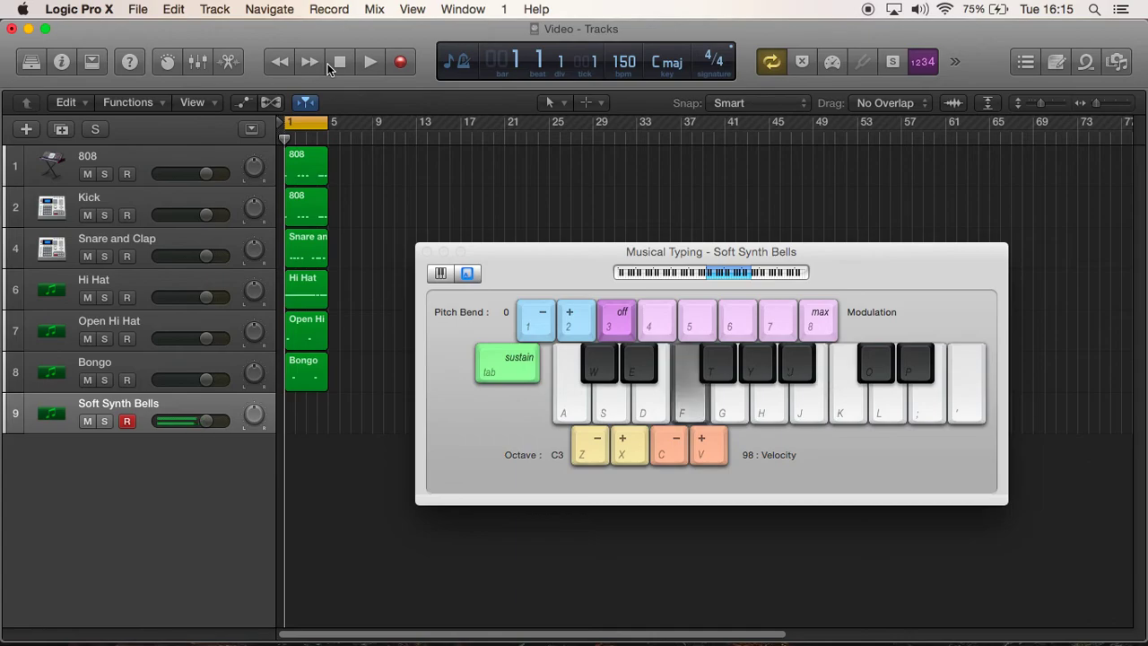
key("j")
key("g")
key("g")
key("s")
key("d")
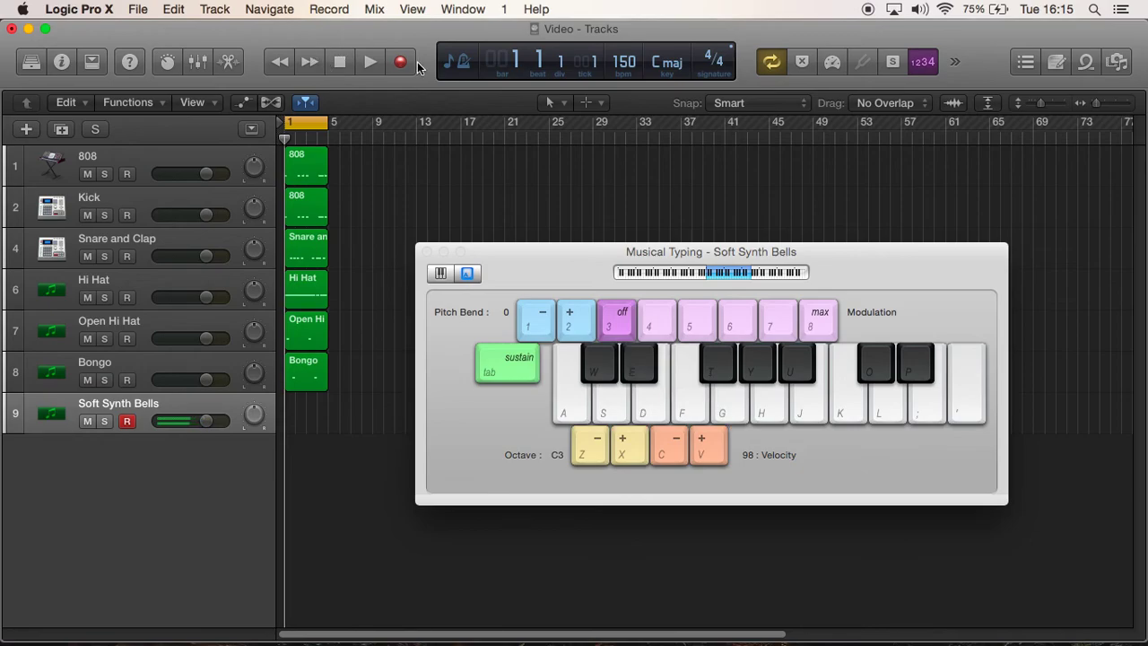
key("h")
key("k")
key("j")
key("h")
key("f")
key("g")
key("s")
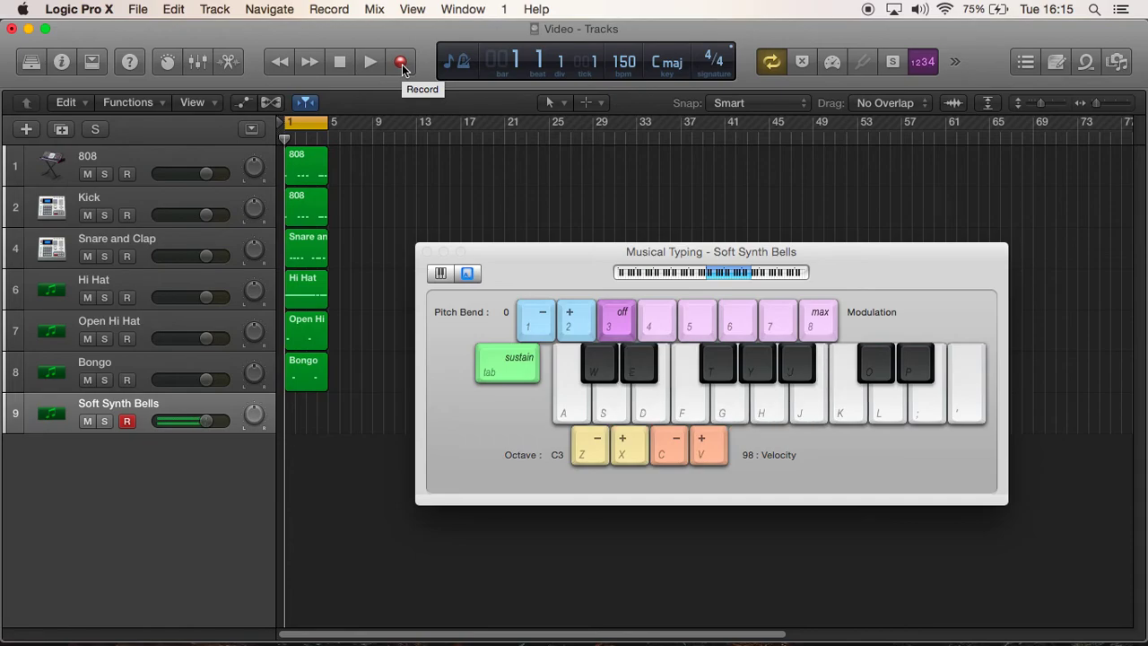
Step: Record a two-bar Soft Synth Bells phrase of A, A, F, D, and E over the beat, then stop and close the Musical Typing keyboard
left_click(401, 62)
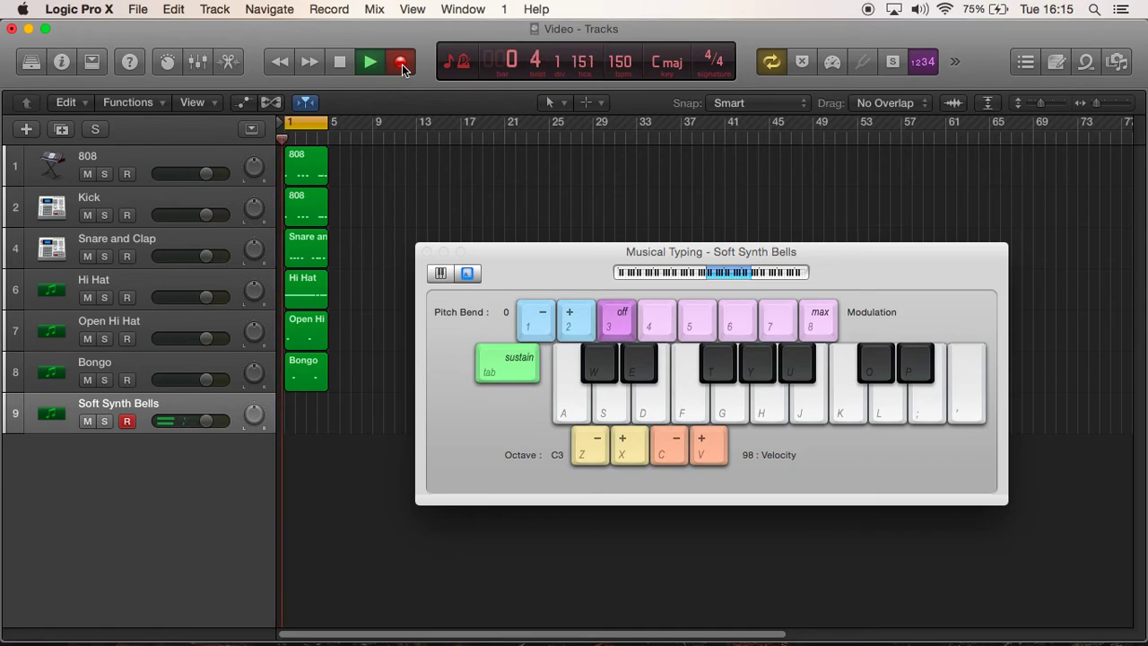
key("h")
key("h")
key("f")
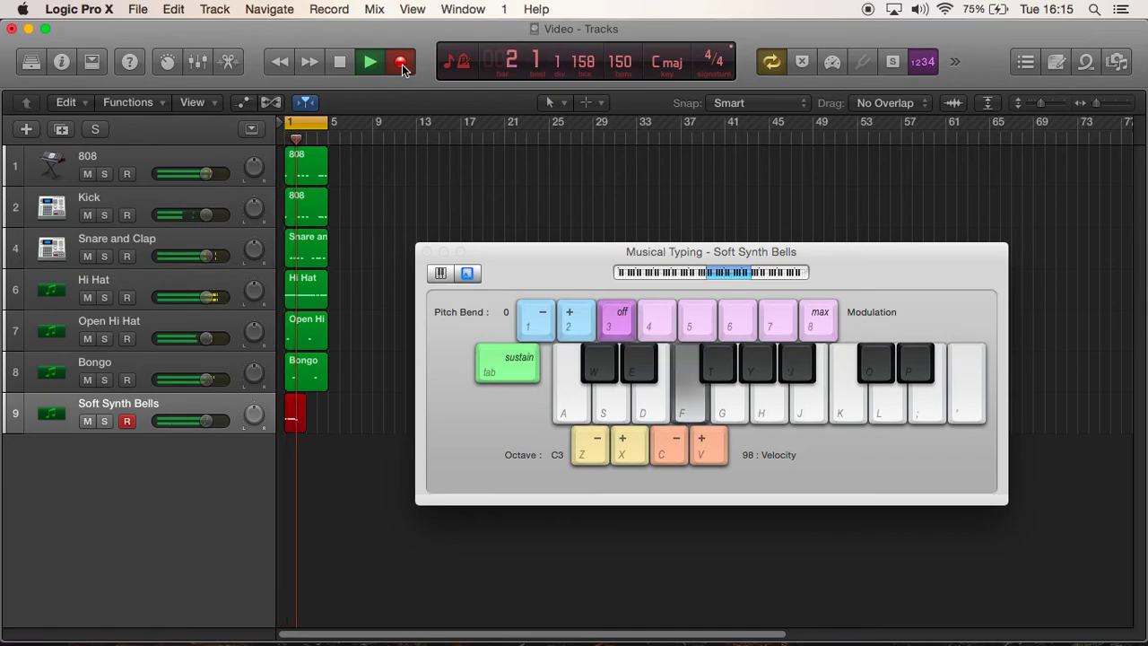
key("s")
key("d")
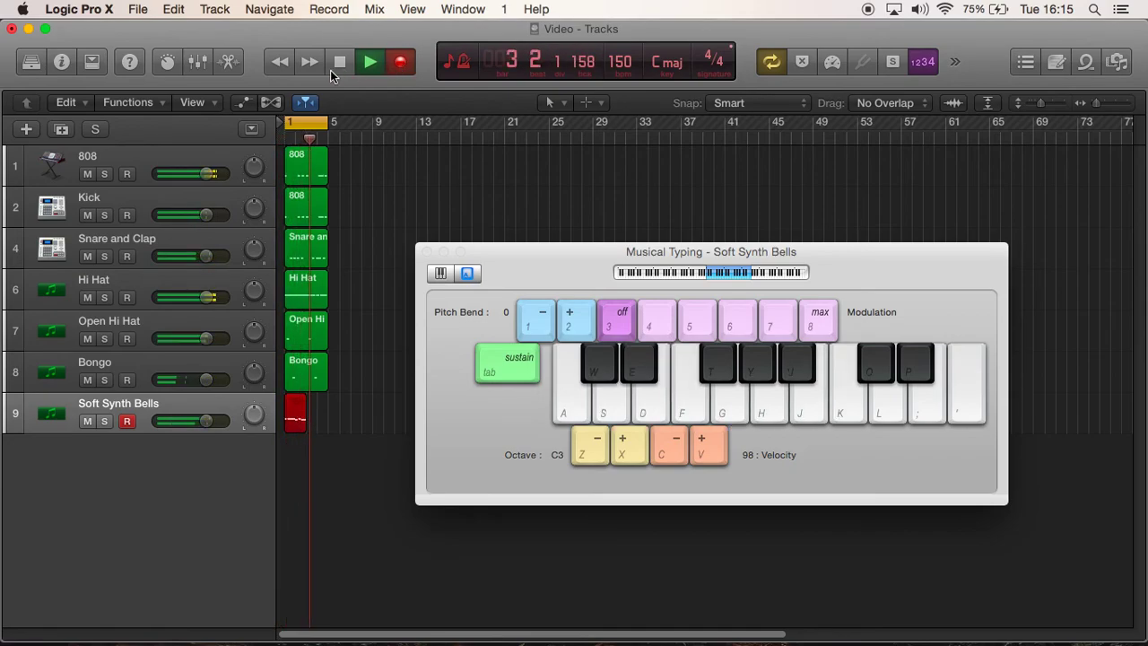
left_click(340, 62)
left_click(427, 252)
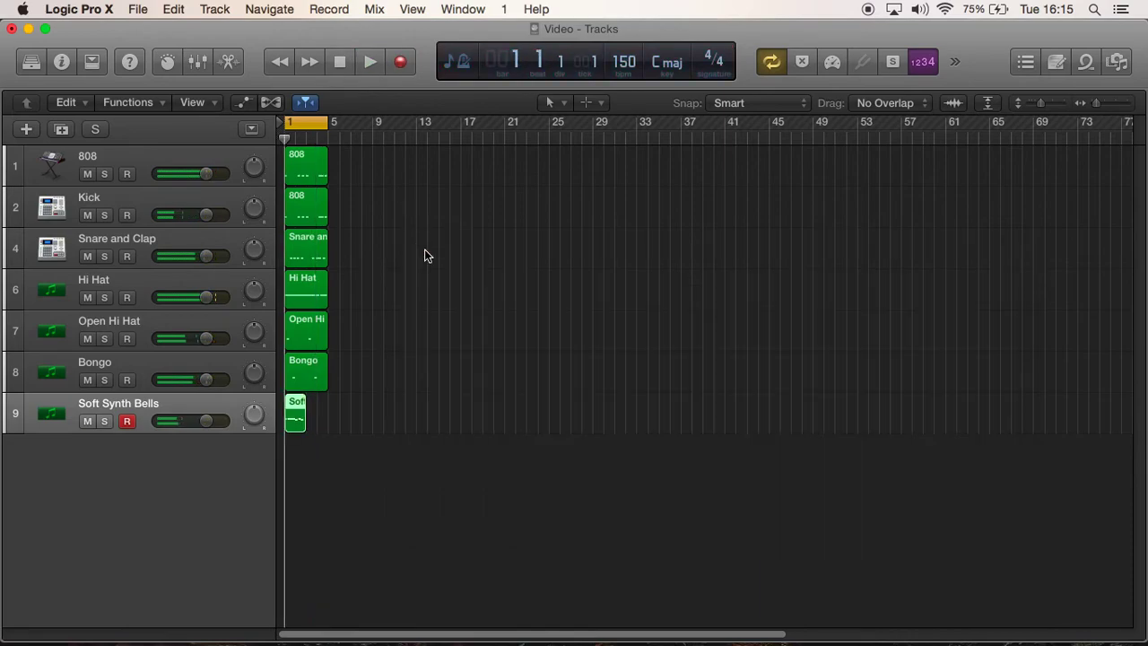
Step: Open the Soft Synth Bells region in the Piano Roll, quantize all its notes to 1/16 Note, and play it back
double_click(292, 412)
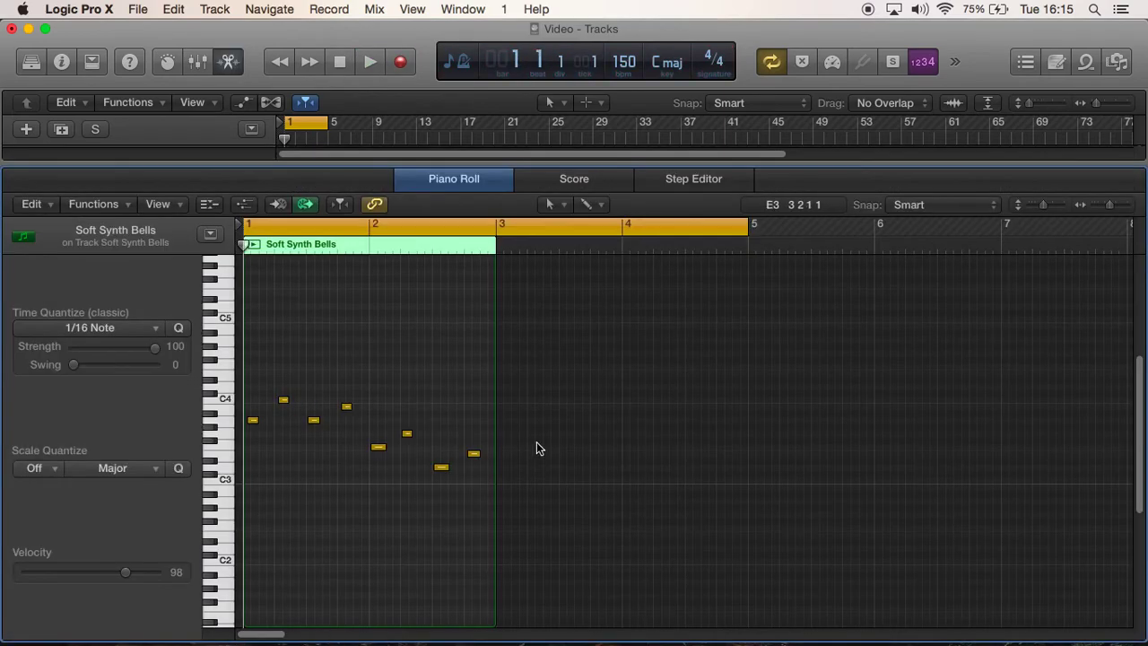
left_click_drag(255, 385, 493, 532)
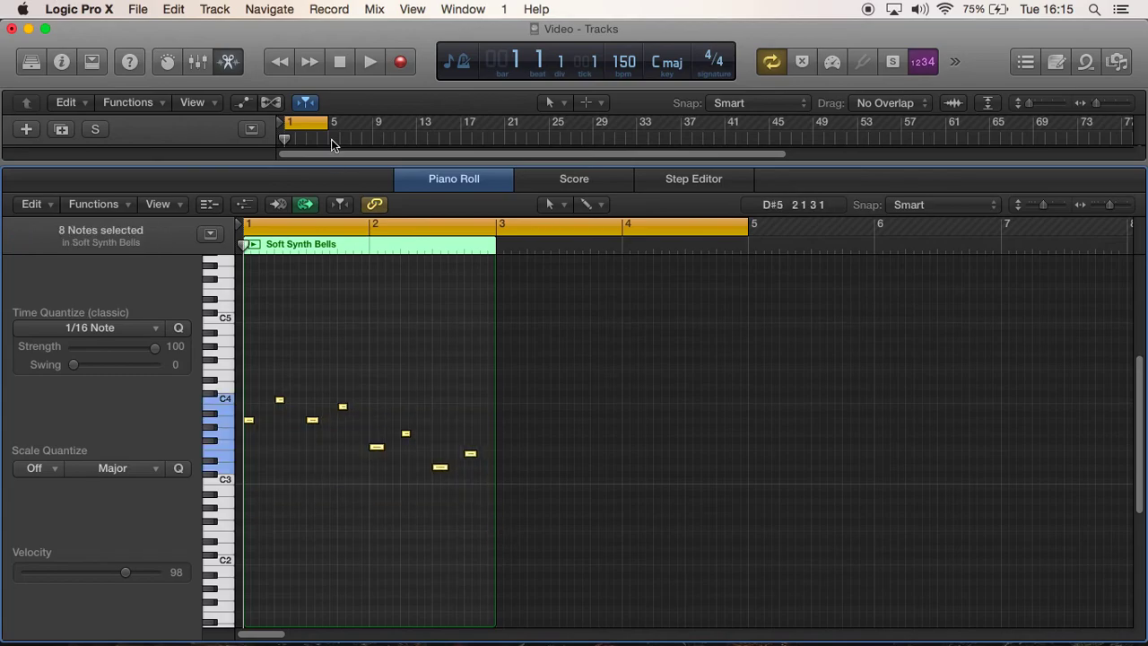
left_click(366, 62)
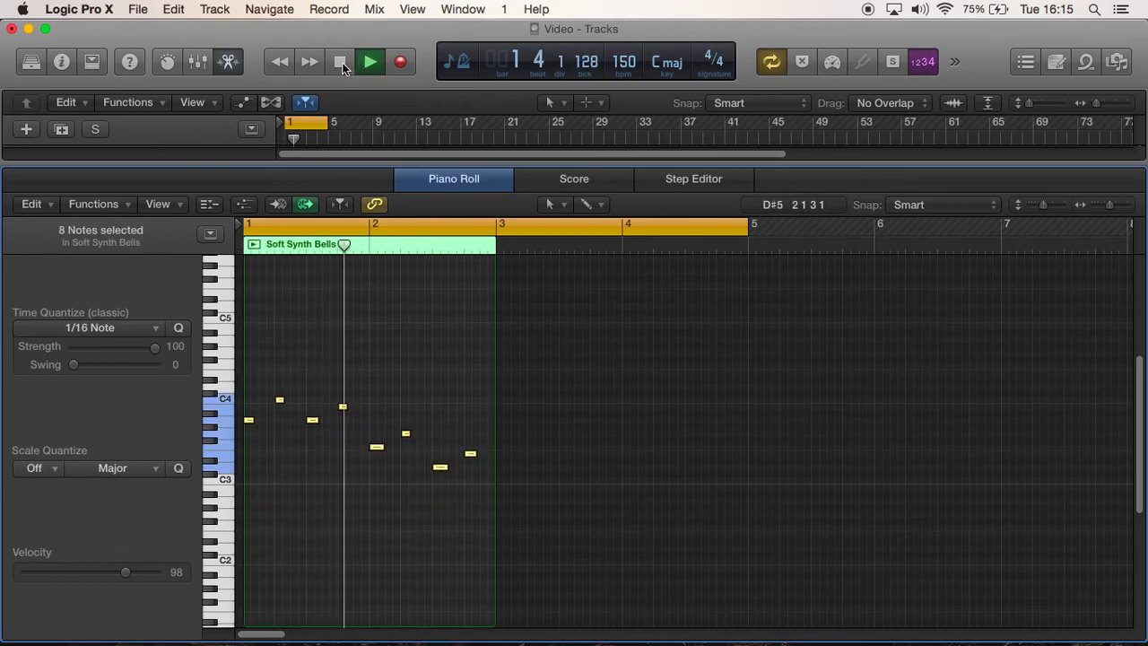
Step: Extend the Soft Synth Bells region to bar 5, copy its two-bar phrase to bar 3, and listen to the result
left_click_drag(494, 287, 746, 277)
key("space")
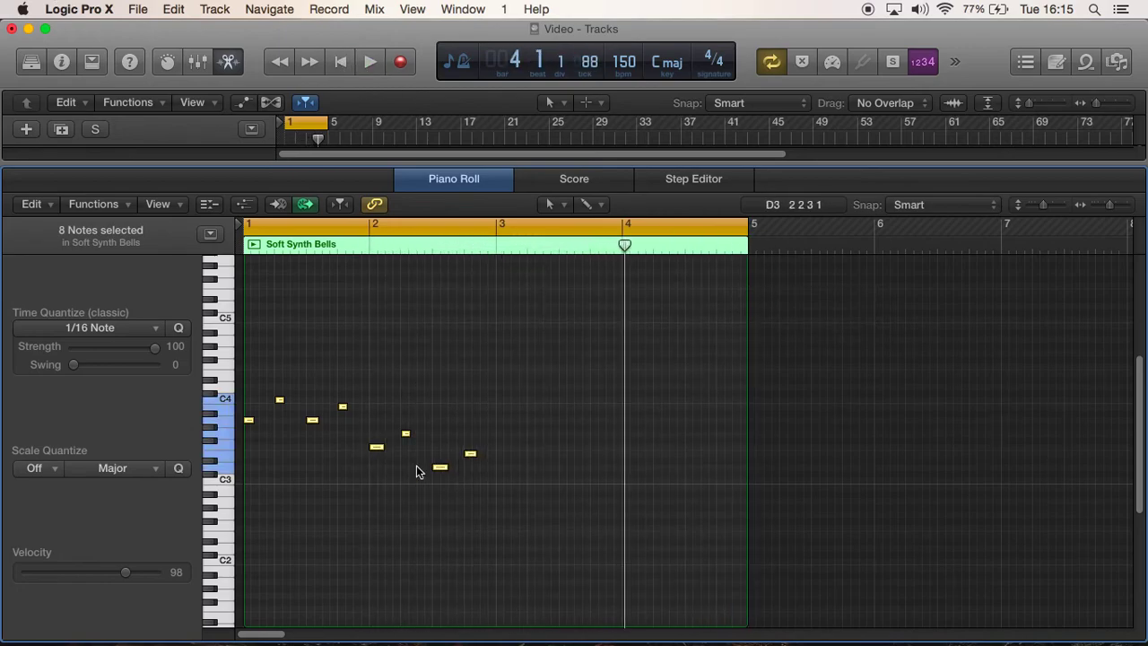
left_click_drag(249, 425, 505, 424)
left_click(371, 61)
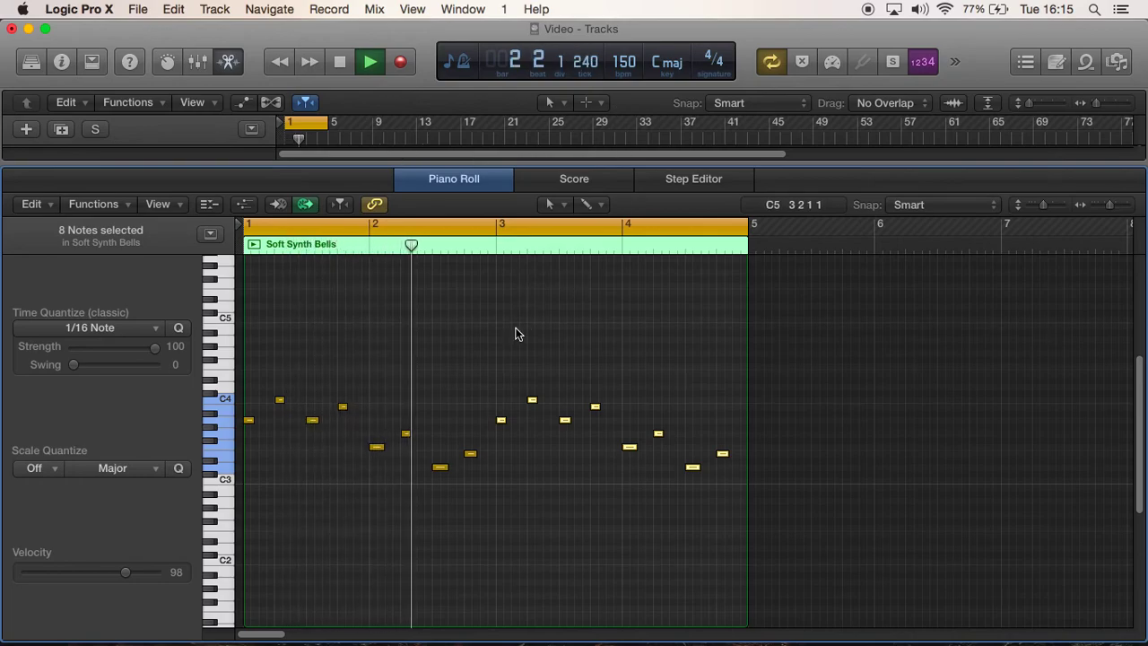
left_click(341, 62)
Step: Change the pitches of the four copied notes in bar 3 to C4, A3, B3, and G3, and audition the bar 4 notes
left_click(474, 387)
left_click_drag(501, 420, 595, 435)
left_click(628, 446)
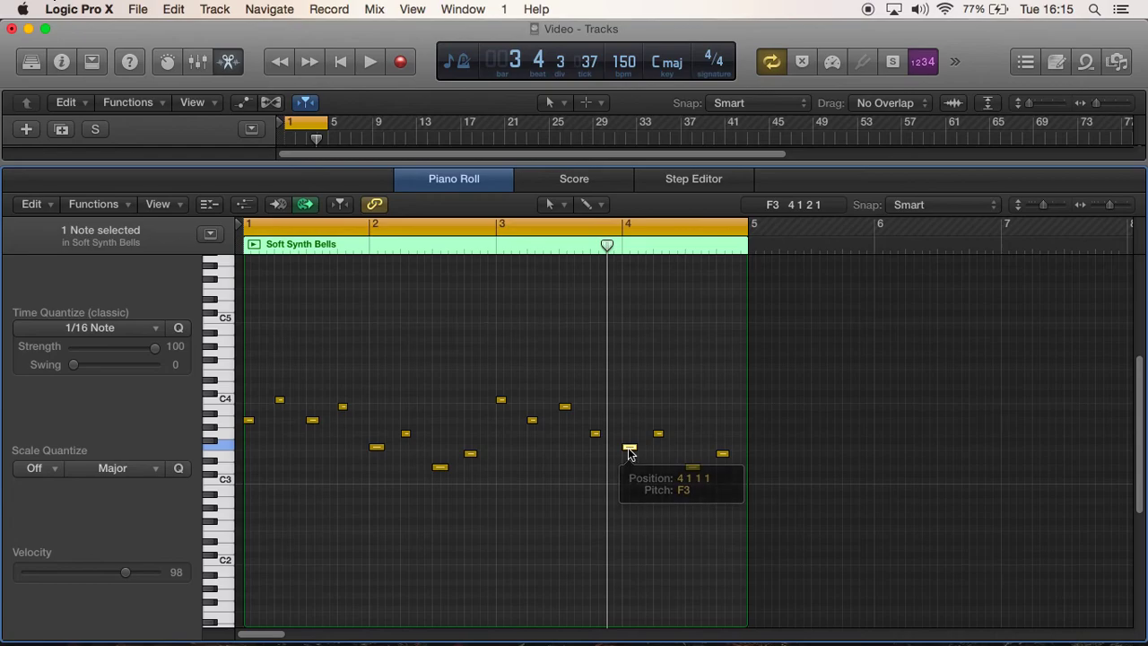
left_click(693, 467)
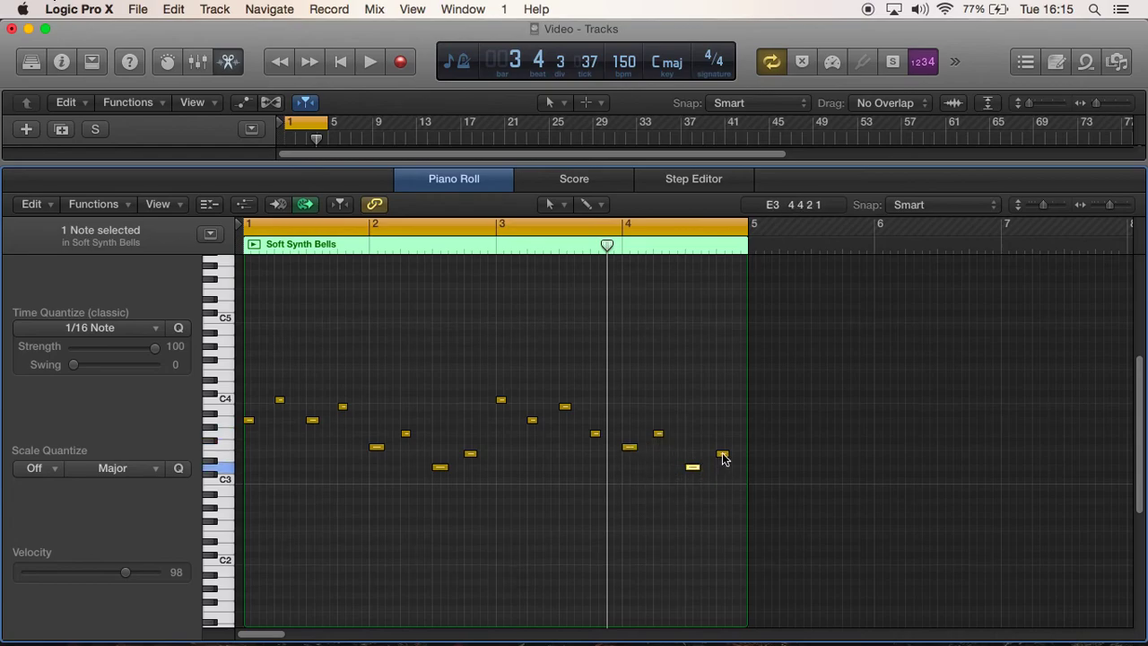
Step: Play back the edited four-bar bells melody with the beat, then close the Piano Roll and select the 808 track
left_click(371, 60)
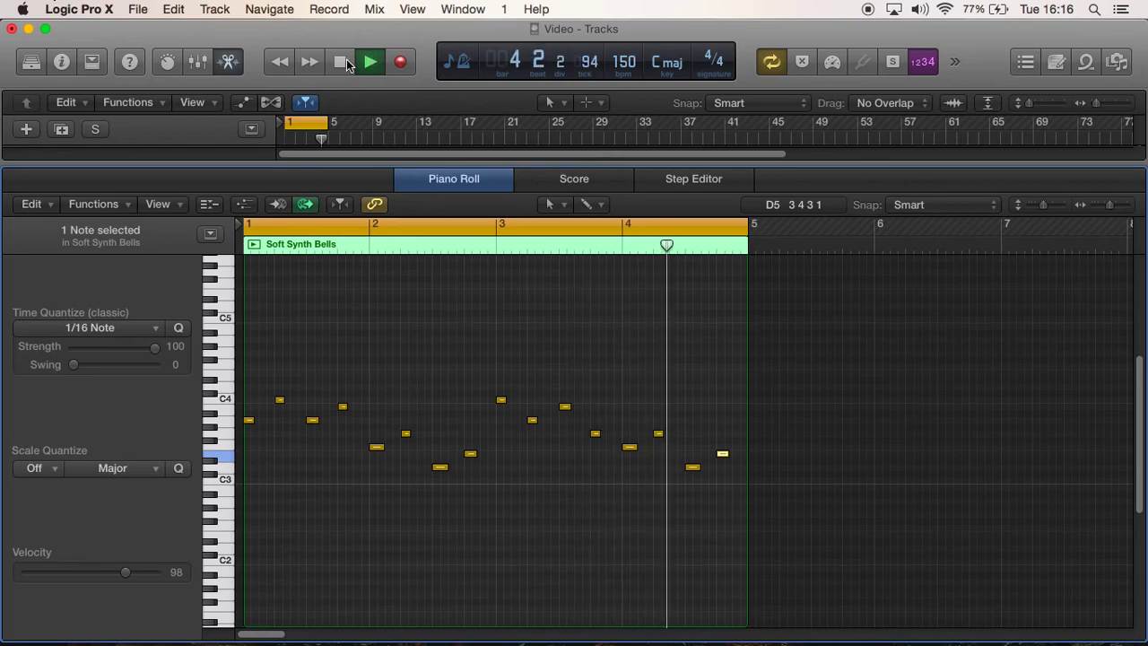
left_click(341, 62)
left_click(230, 62)
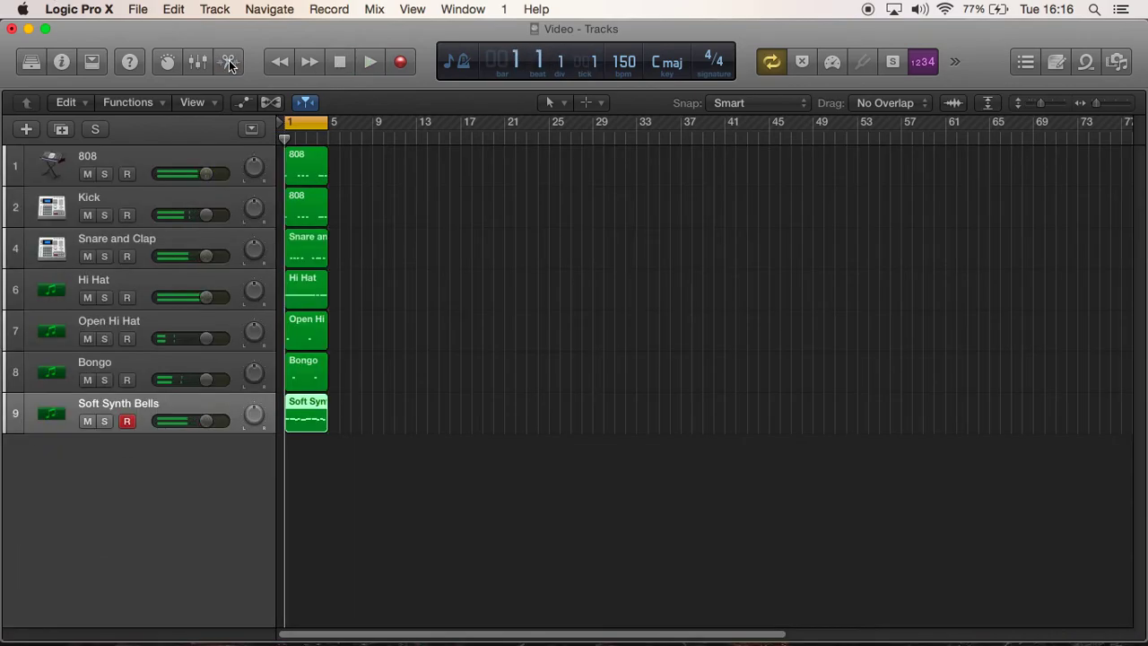
left_click(139, 153)
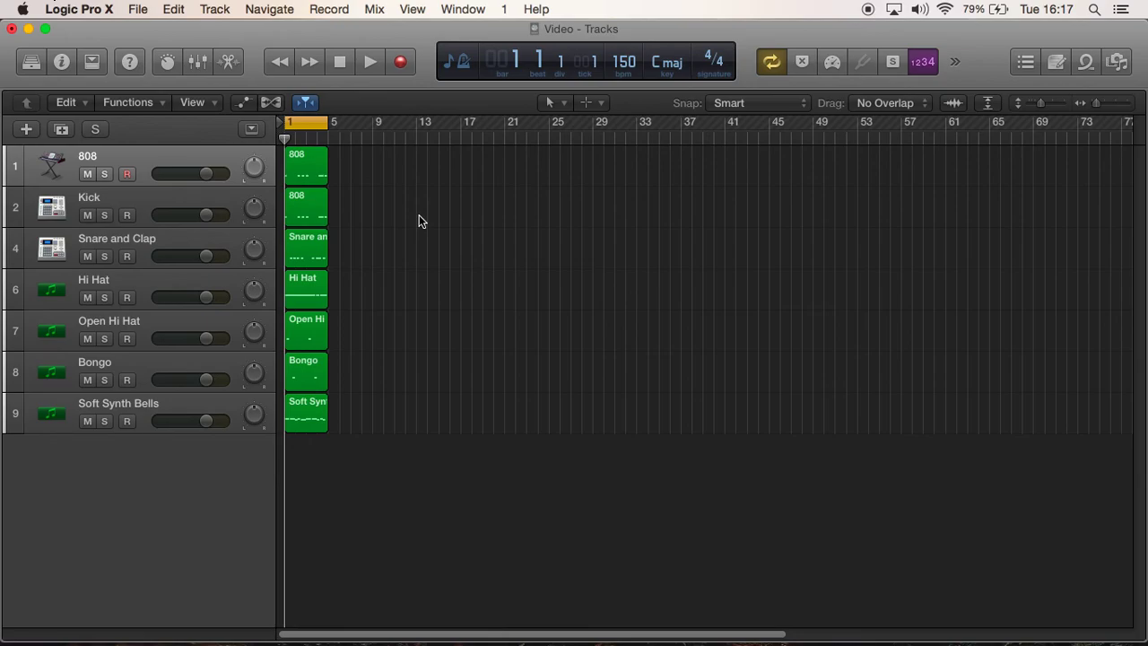
mouse_move(685, 642)
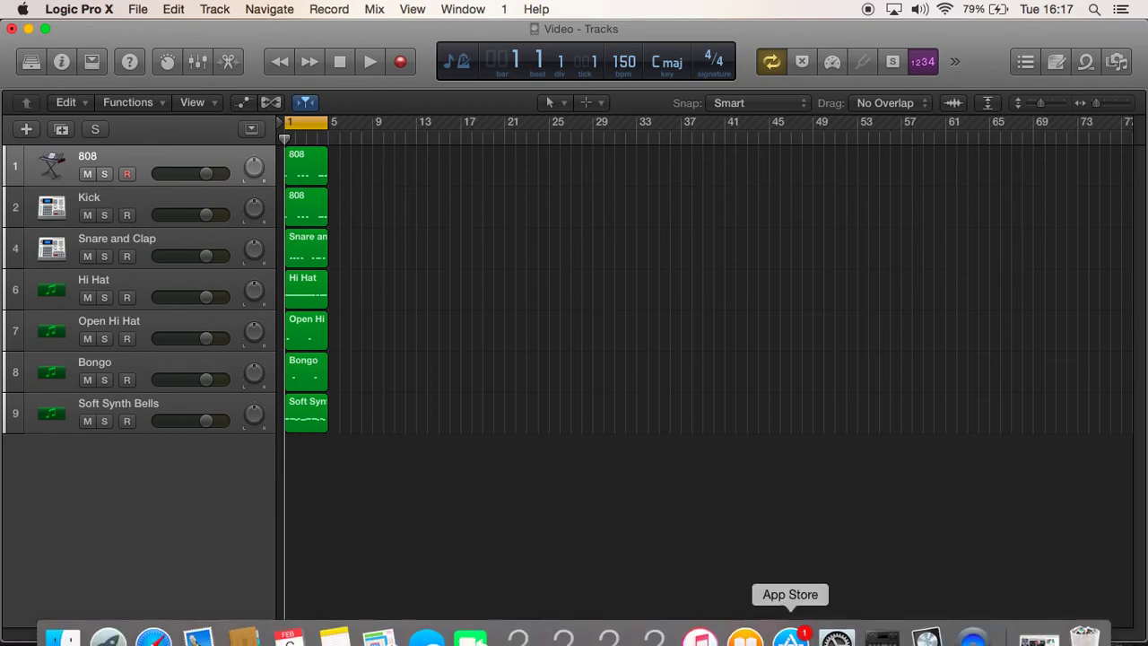
right_click(976, 640)
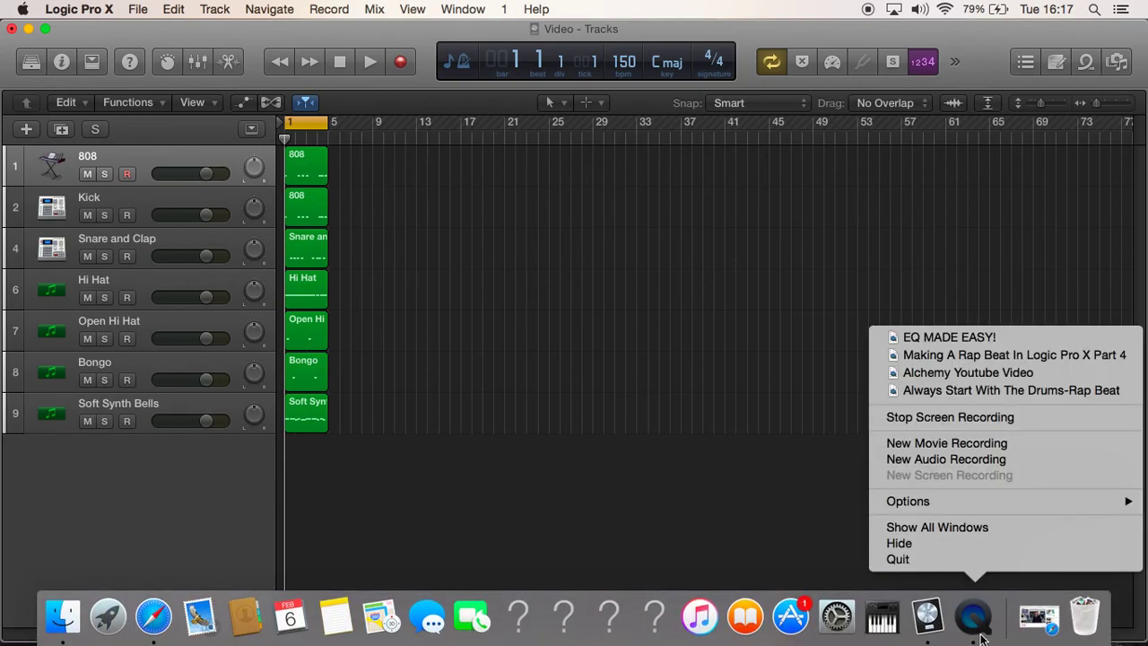